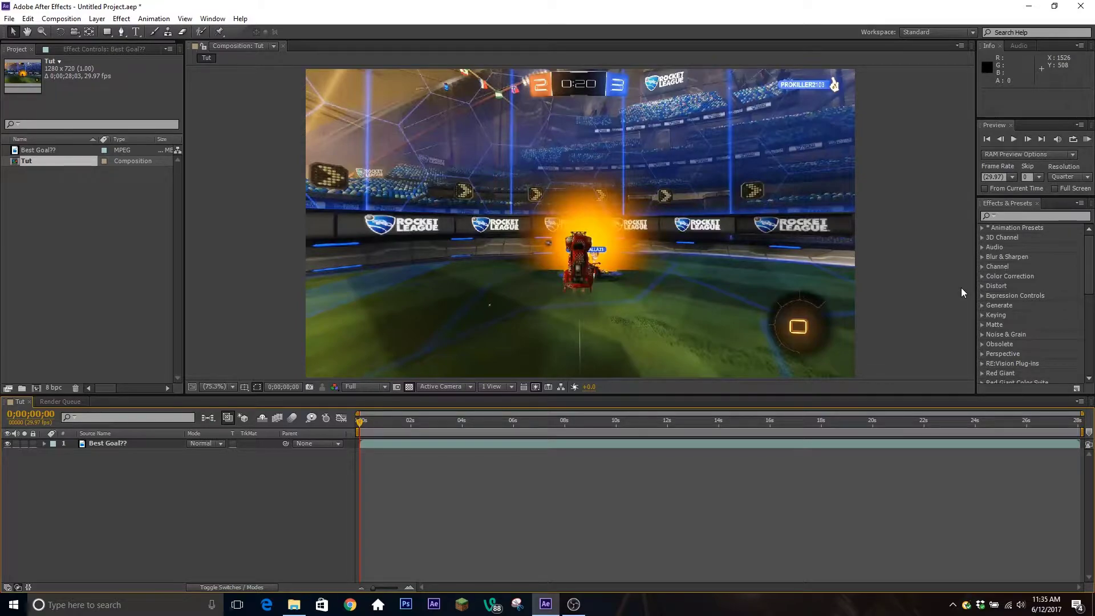
Select the Best Goal?? layer and twirl its Transform properties open, then closed again.
click(602, 444)
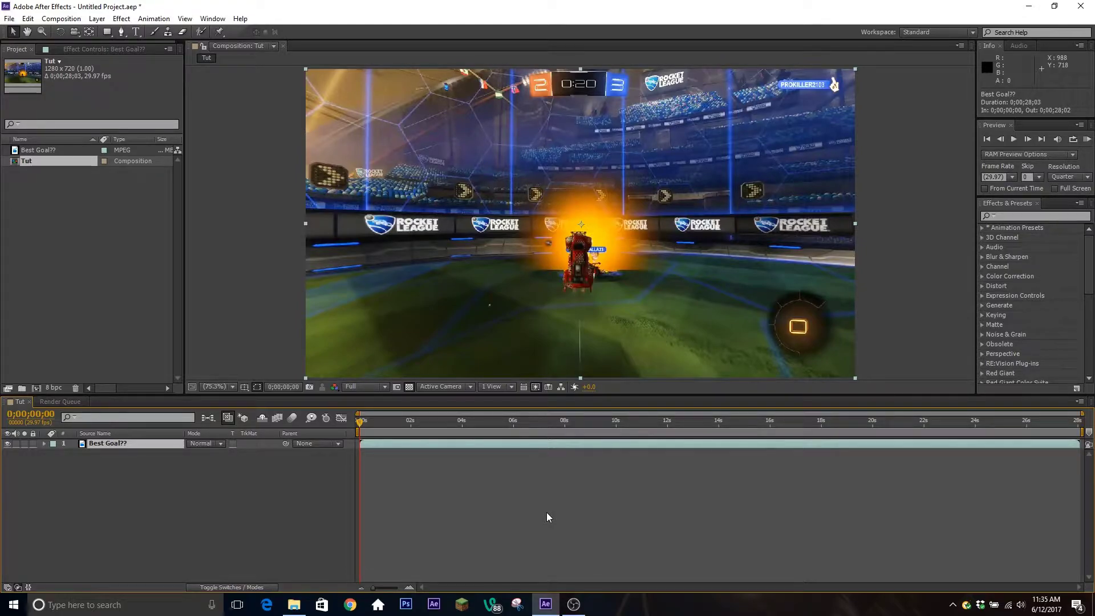
click(45, 443)
click(55, 452)
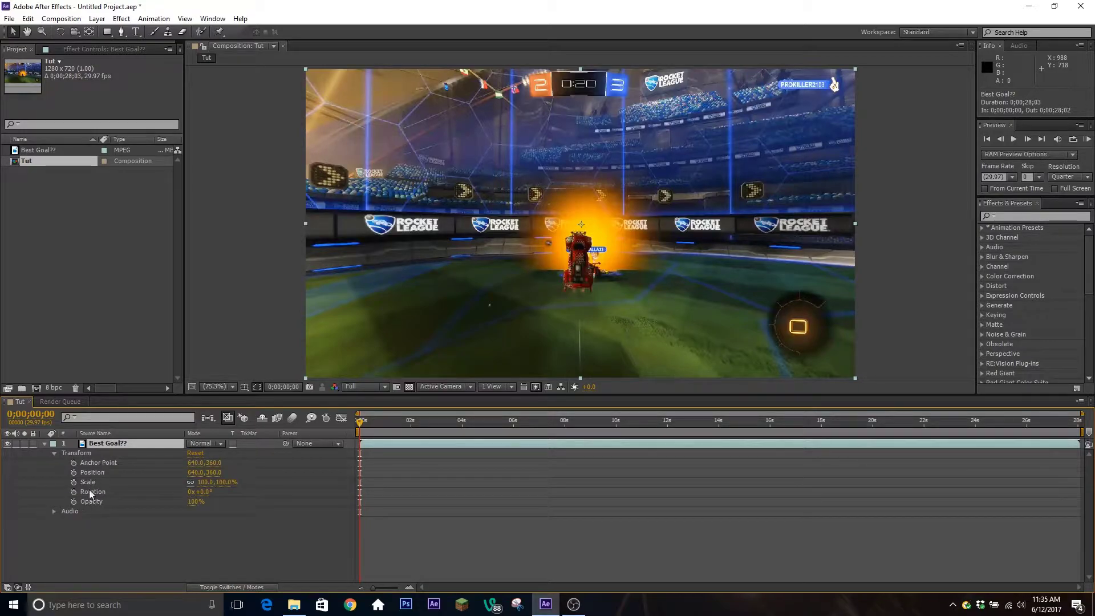
click(55, 453)
click(44, 443)
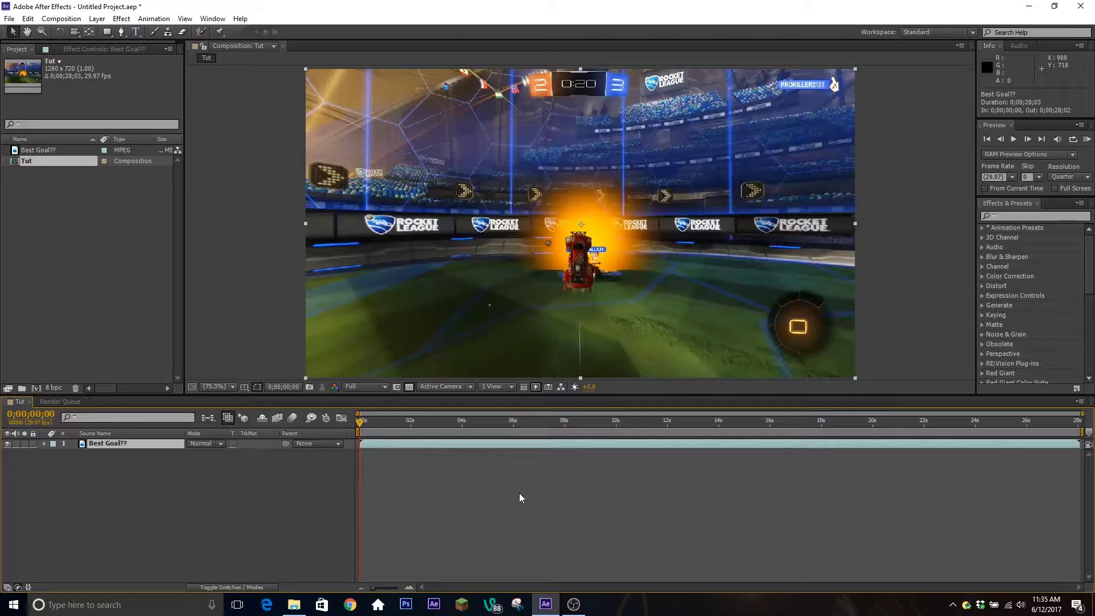
Cycle the T, S and Shift+R property shortcuts until only Scale (100.0,100.0%) is shown.
key(t)
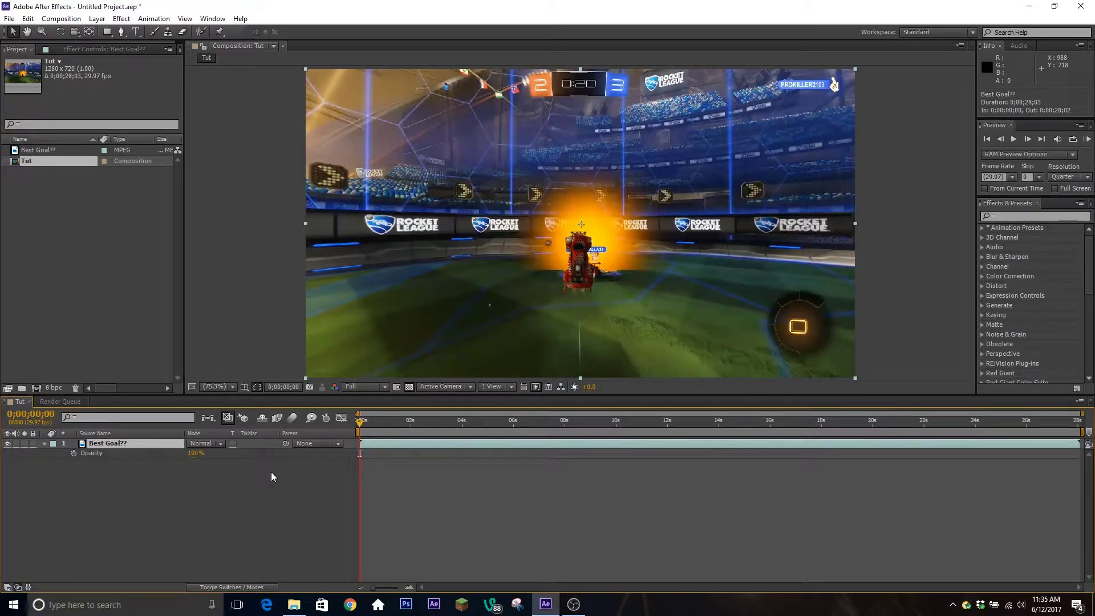
key(t)
key(s)
key(shift+r)
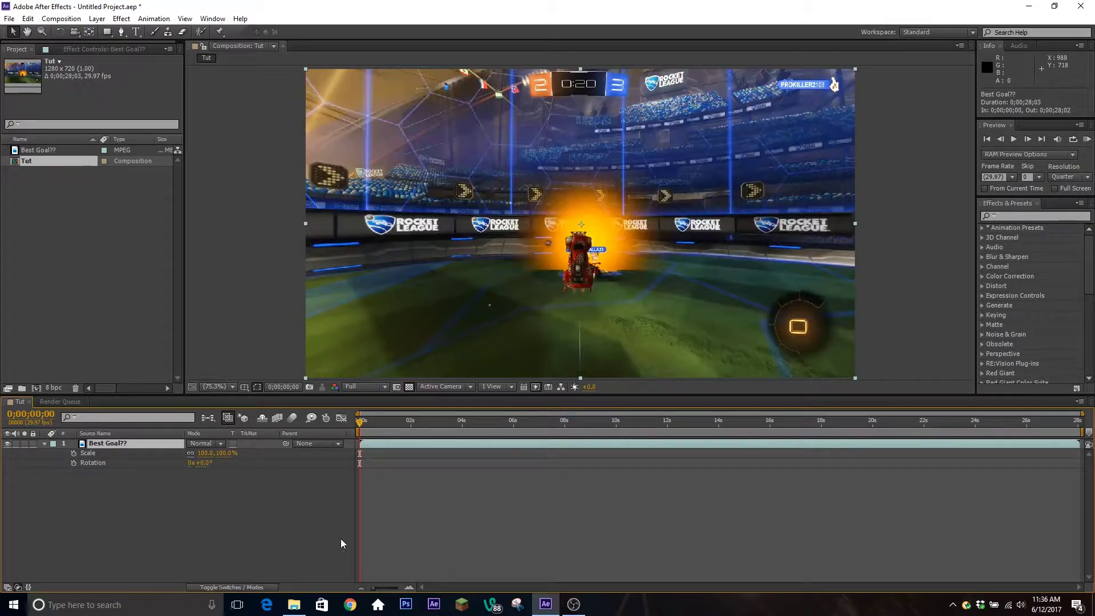
key(shift+r)
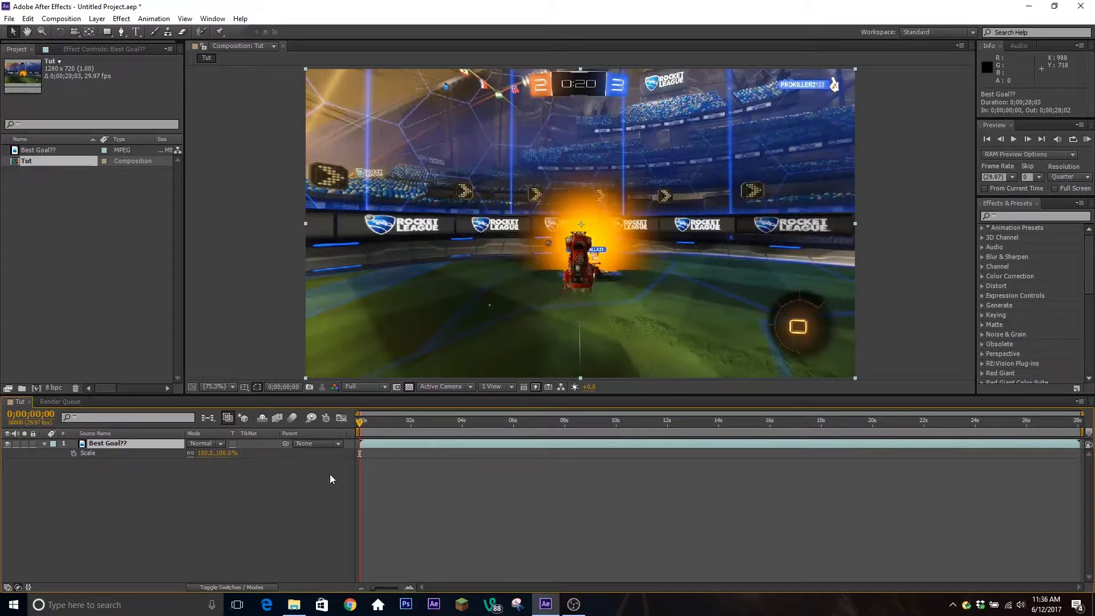
Add a Scale keyframe at 0;00;01;21 and a Rotation keyframe at 0;00;04;06.
drag(411, 422, 403, 422)
click(73, 452)
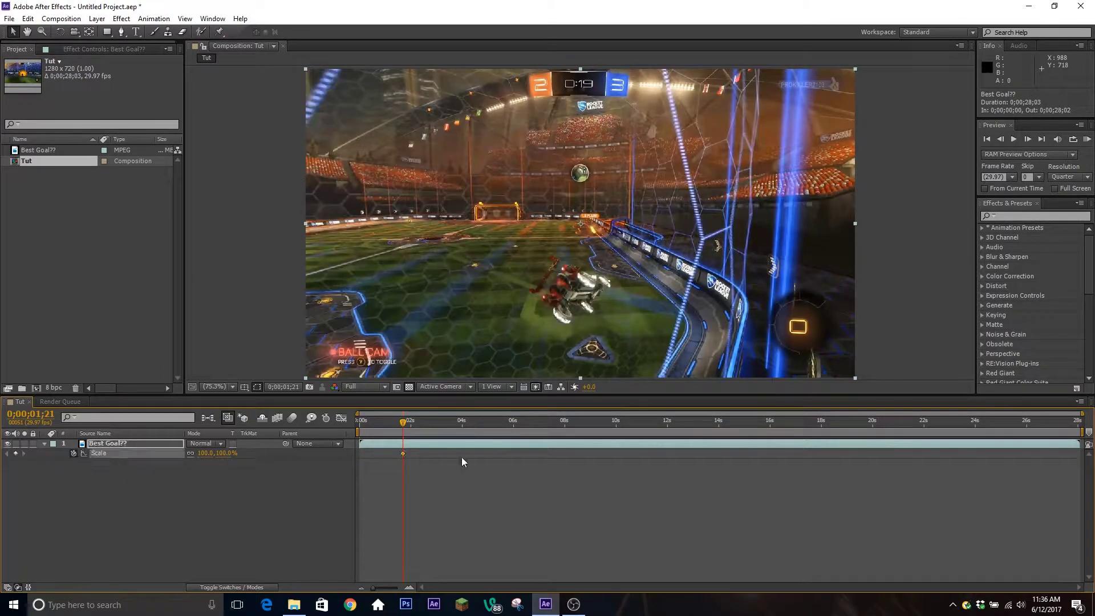
click(467, 423)
key(r)
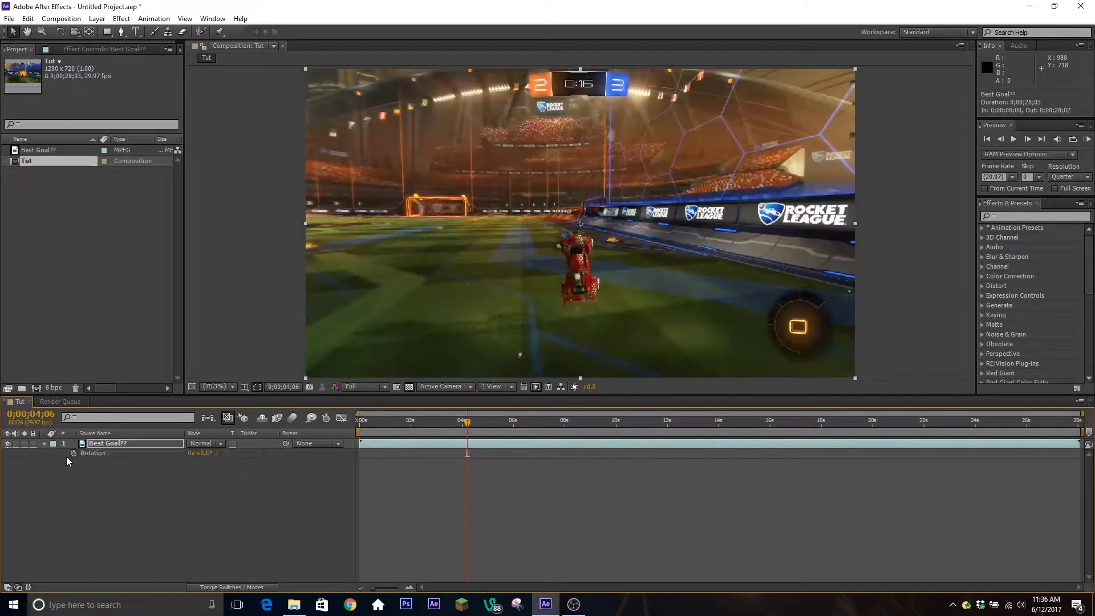
click(74, 453)
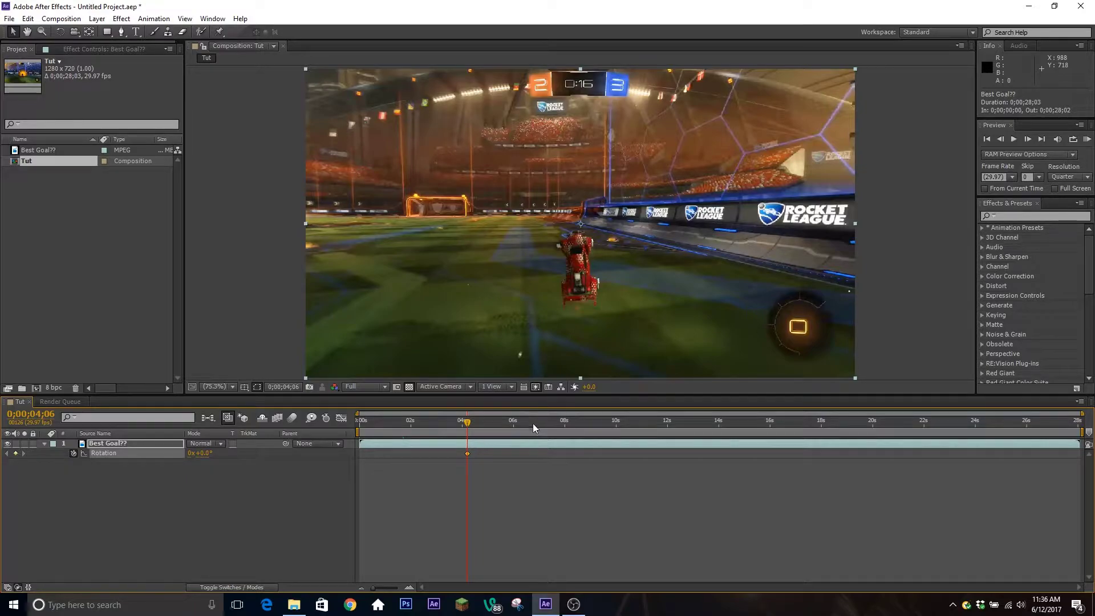
Show the layer's keyframes, move the Scale keyframe to 0;00;04;06, and reveal Audio Levels.
click(261, 500)
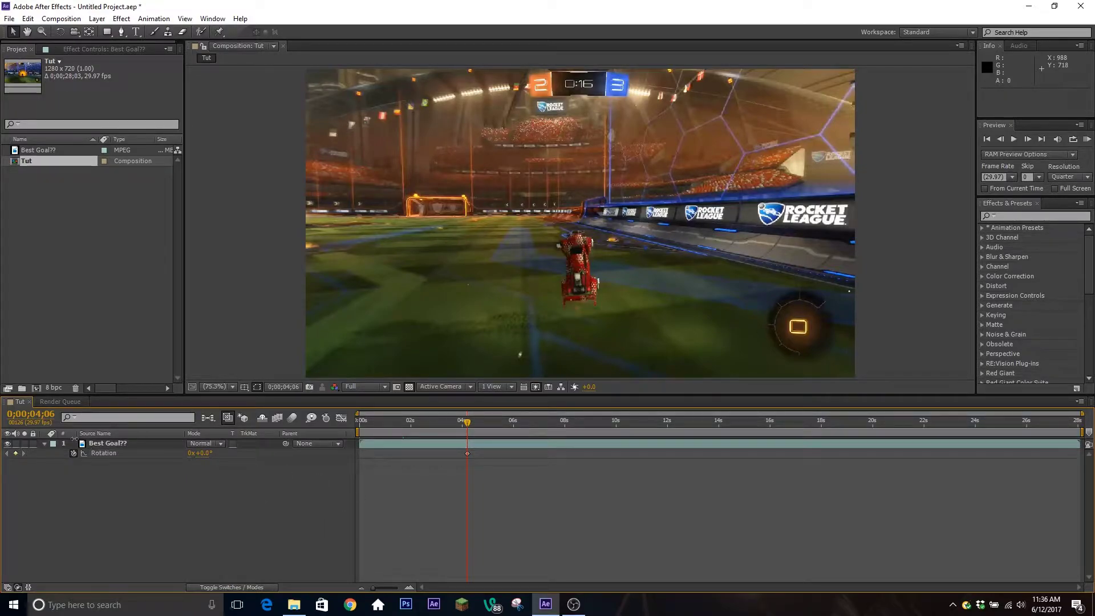
click(44, 443)
click(558, 446)
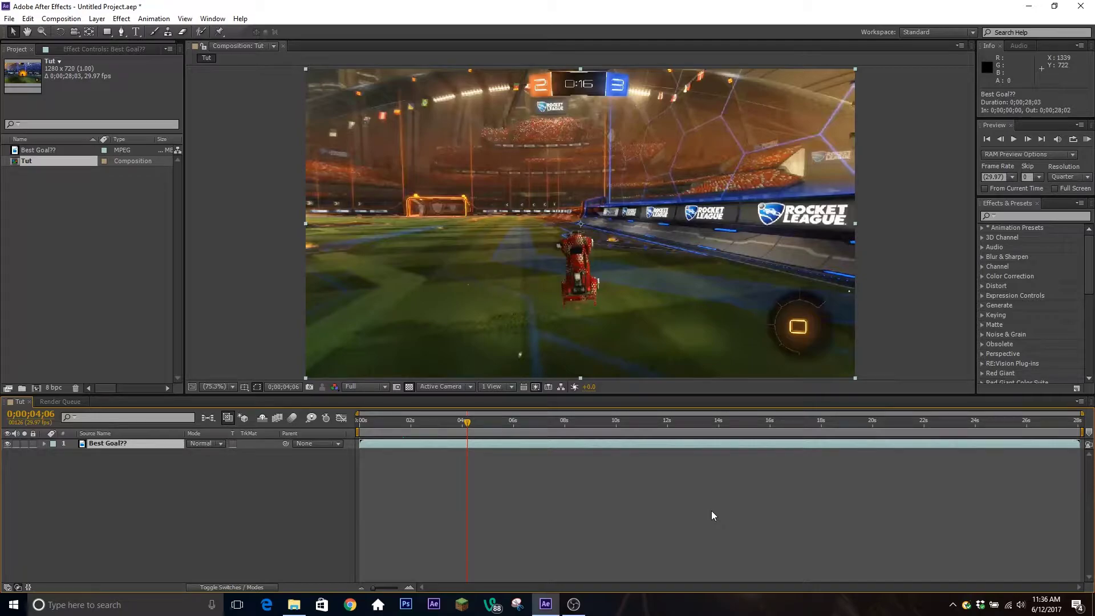
key(u)
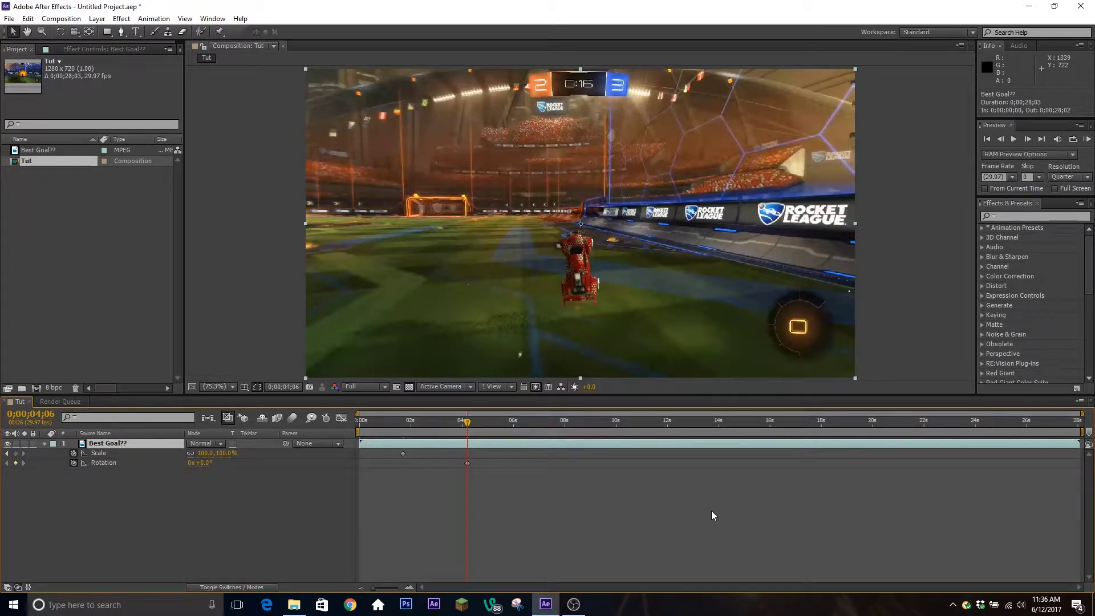
click(112, 452)
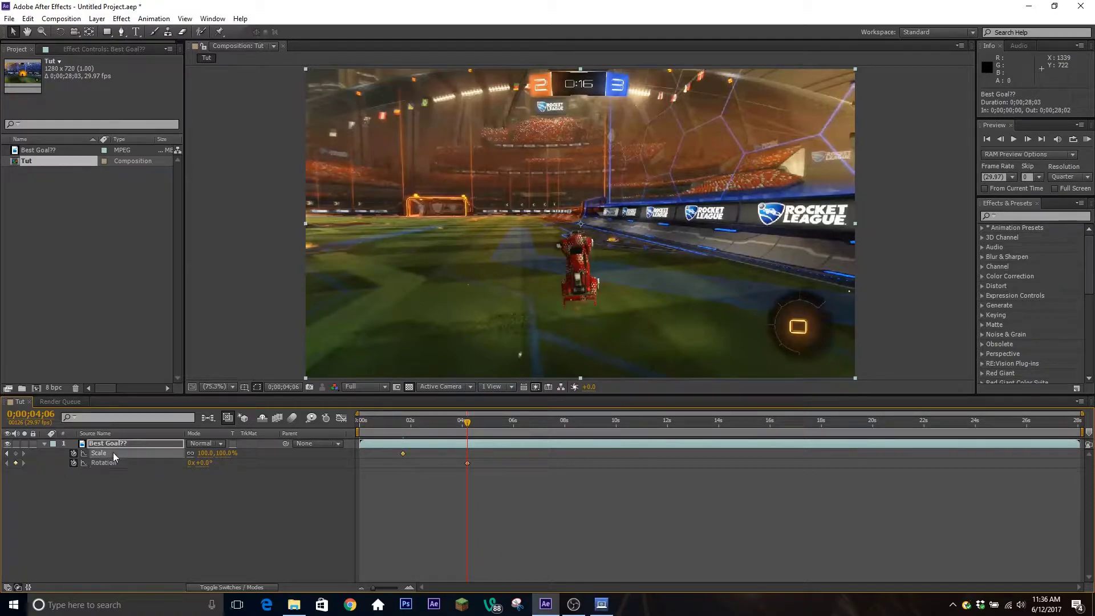
click(94, 463)
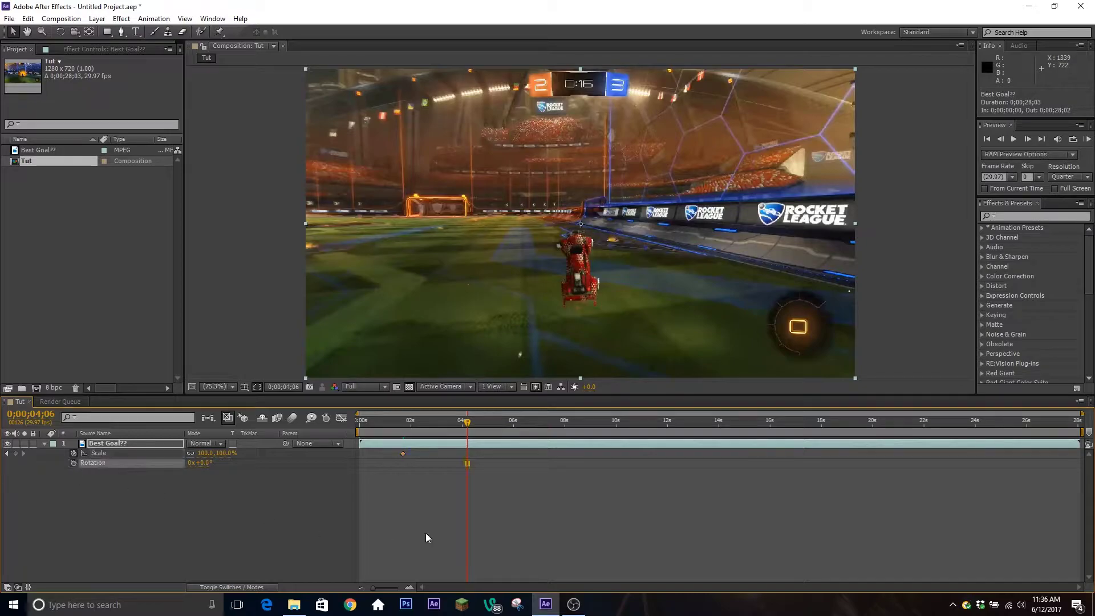
click(87, 452)
drag(402, 453, 467, 453)
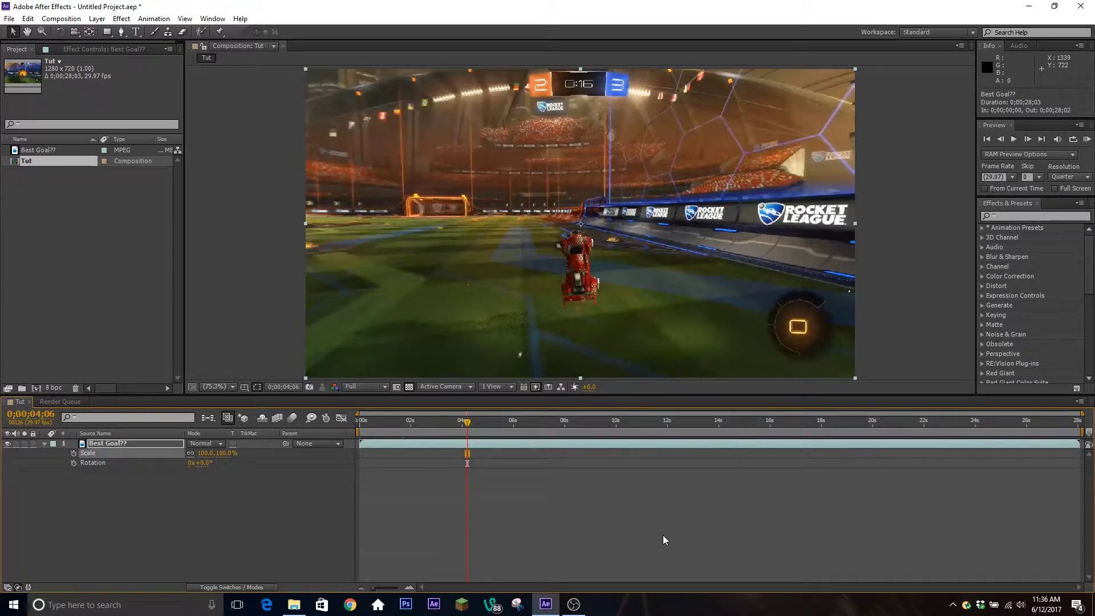
key(l)
key(l)
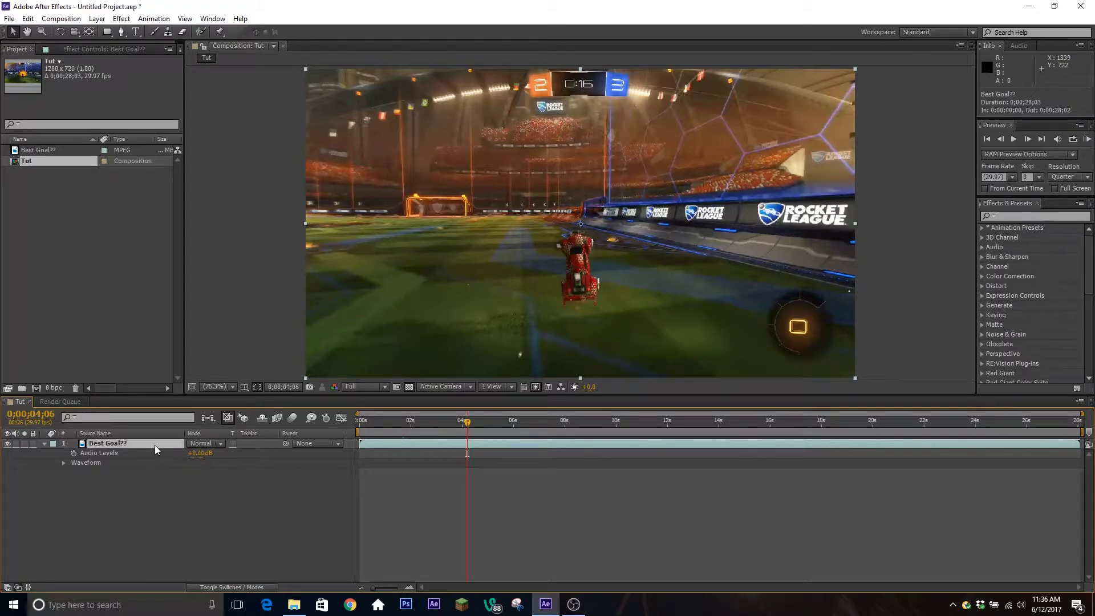
Keyframe Best Goal??'s Audio Levels at 0;00;04;06 and 0;00;07;15.
click(257, 519)
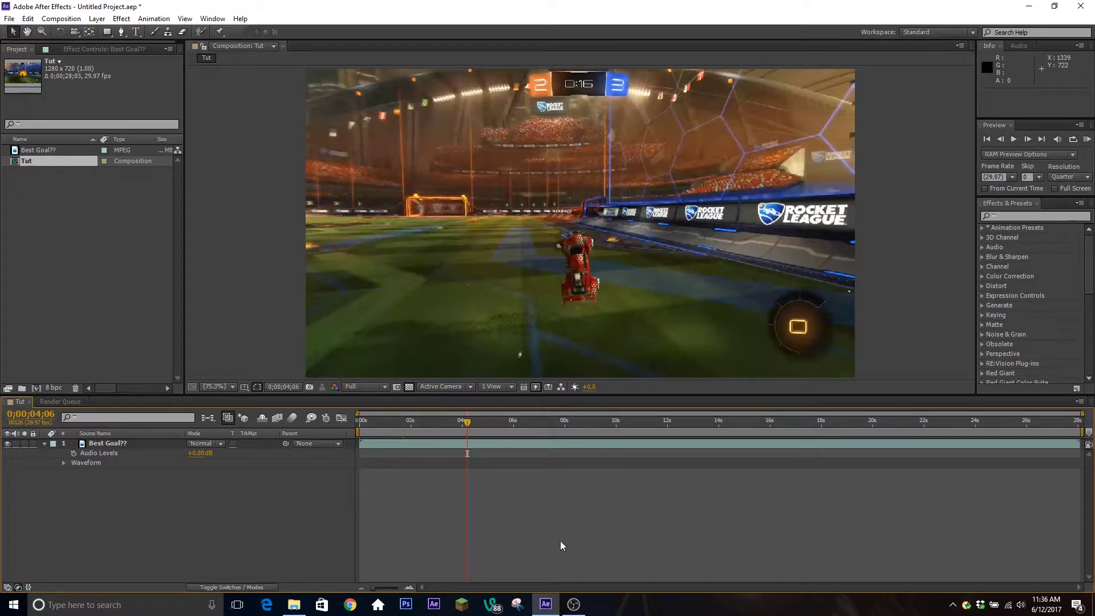
click(364, 446)
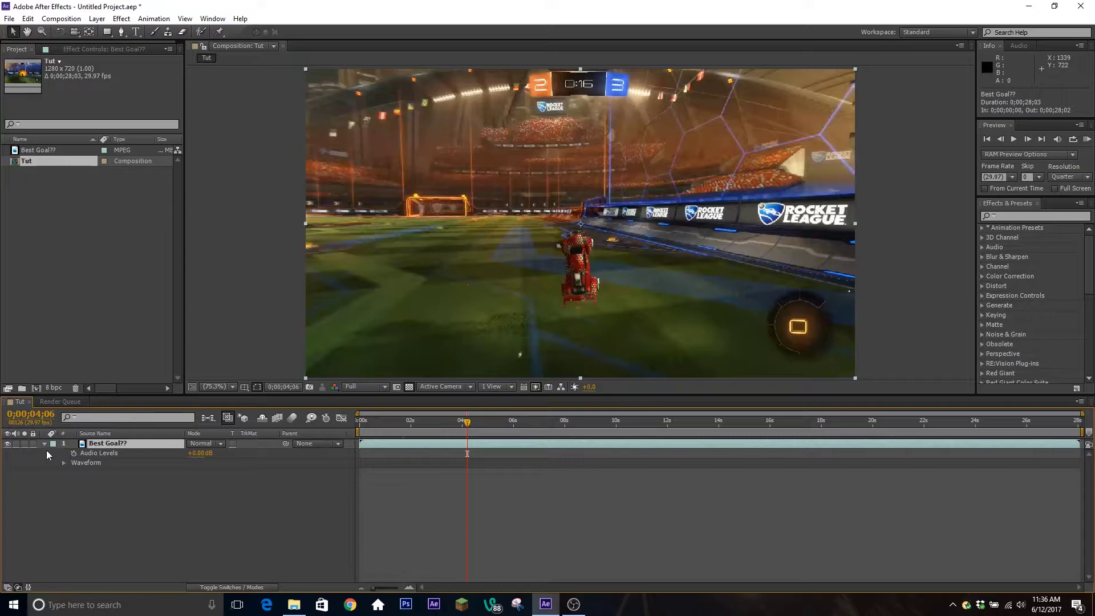
click(74, 452)
click(552, 423)
click(15, 452)
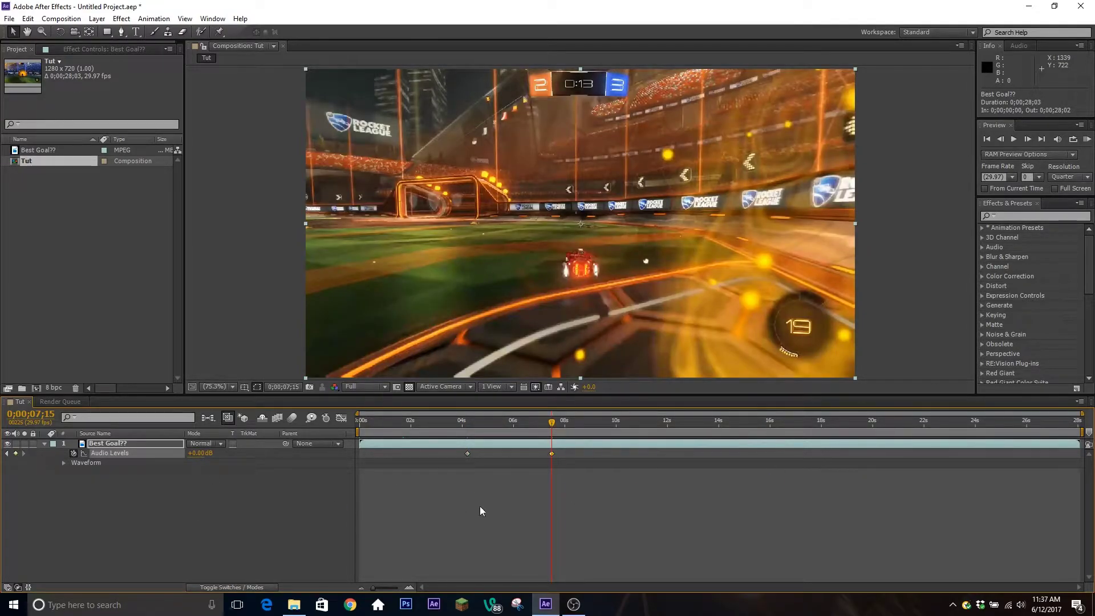
Step back and forth between the two Audio Levels keyframes with J and K.
click(514, 422)
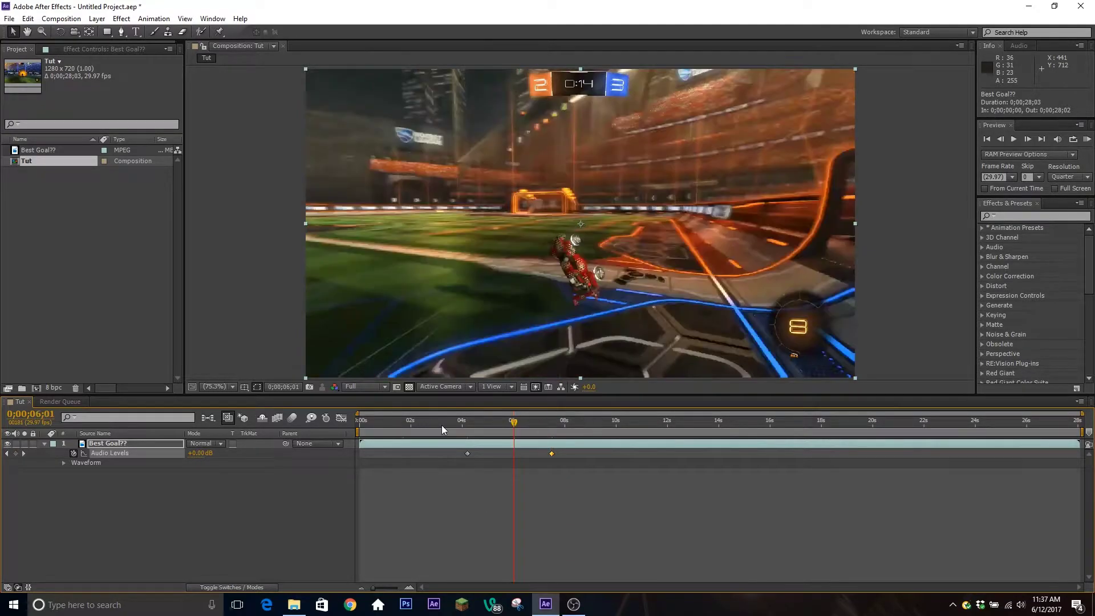
click(484, 423)
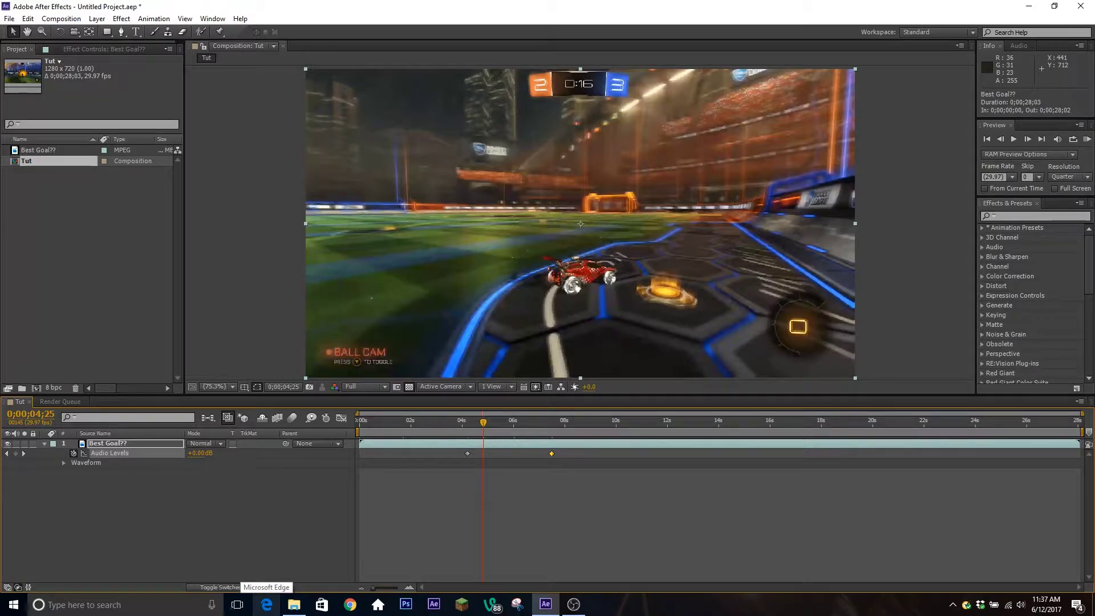
key(j)
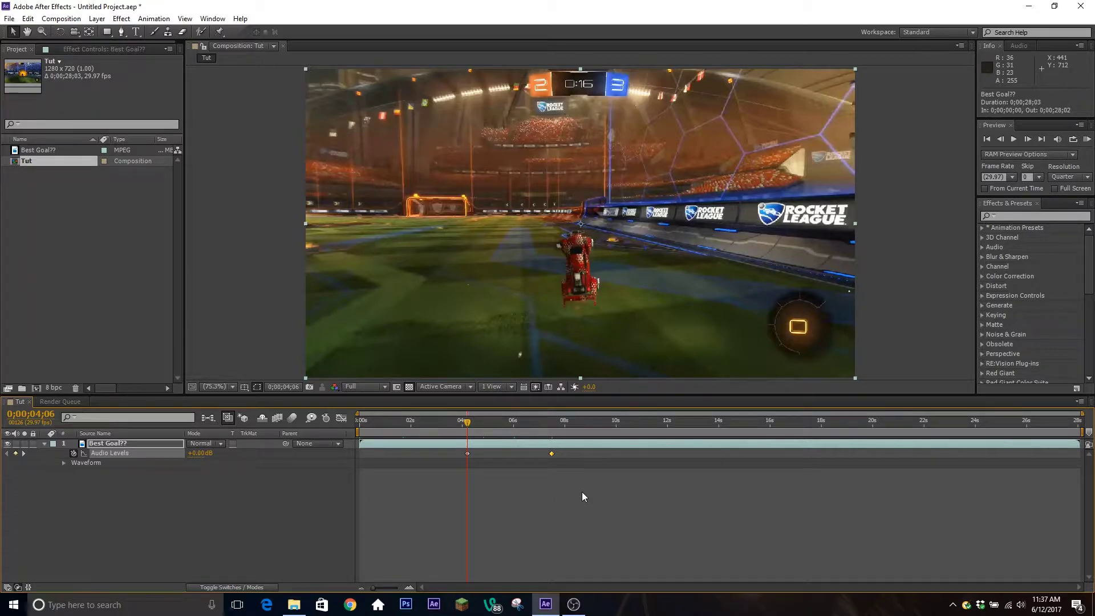
key(k)
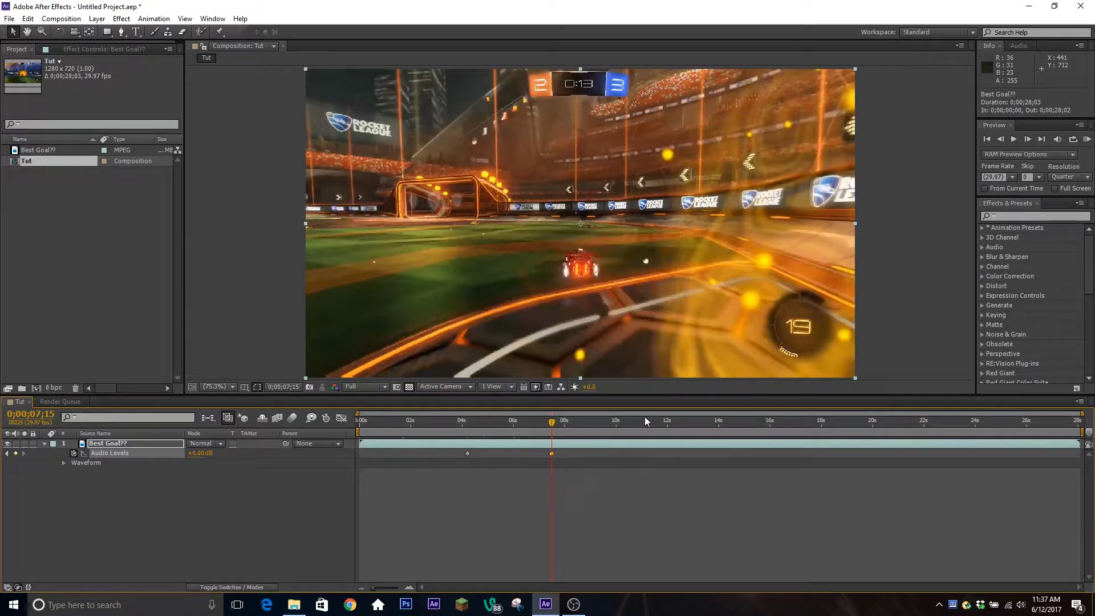
Duplicate Best Goal?? and trim the top copy to play from 9;21 to 14;11.
click(635, 443)
key(ctrl+d)
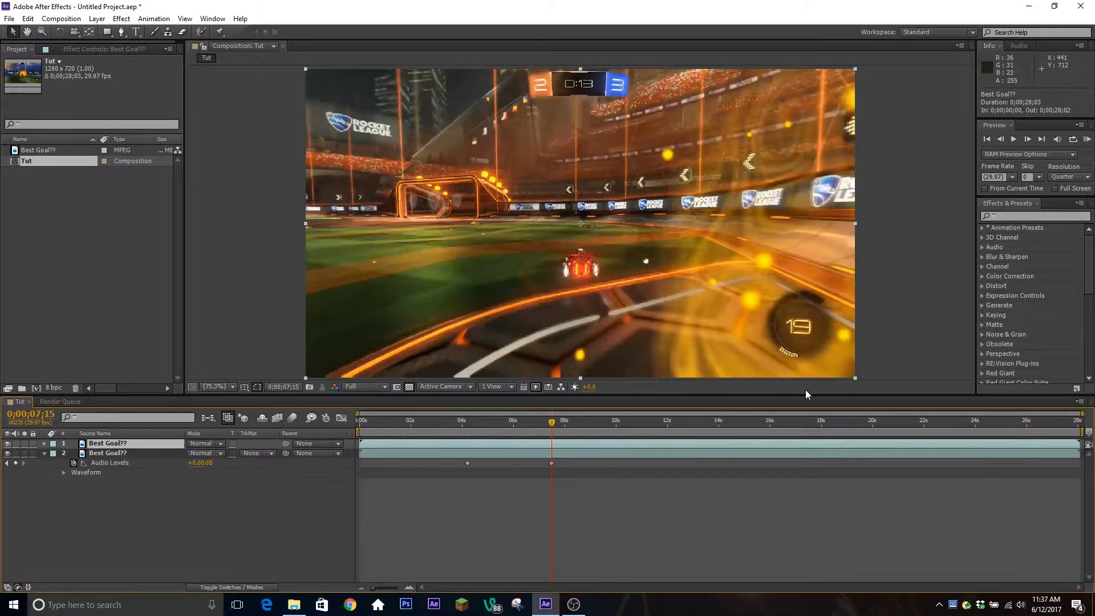
drag(622, 424, 609, 425)
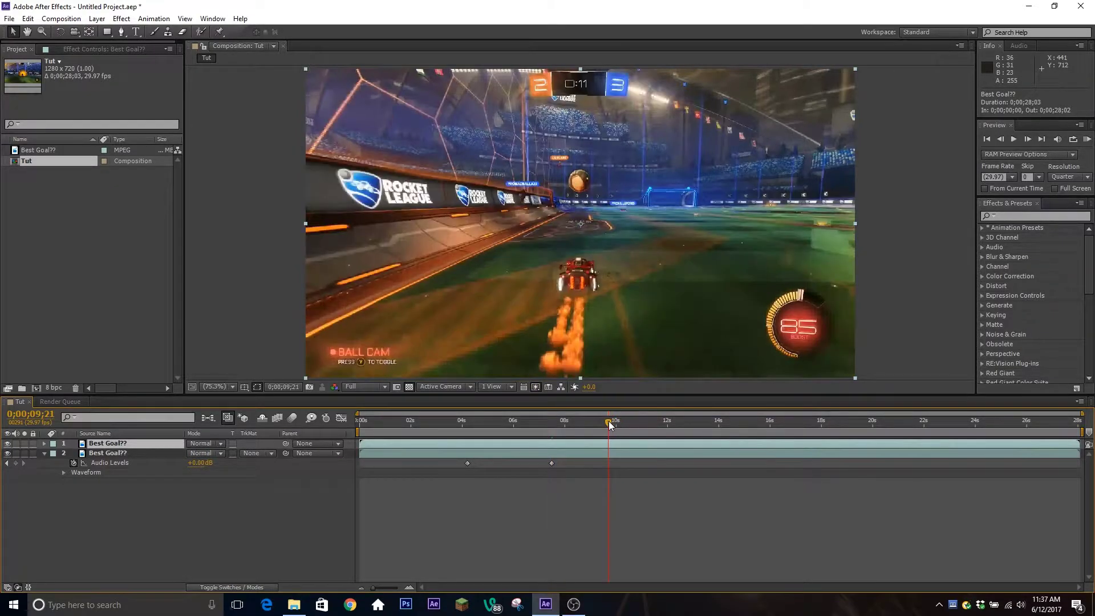
key(alt+bracketleft)
click(728, 423)
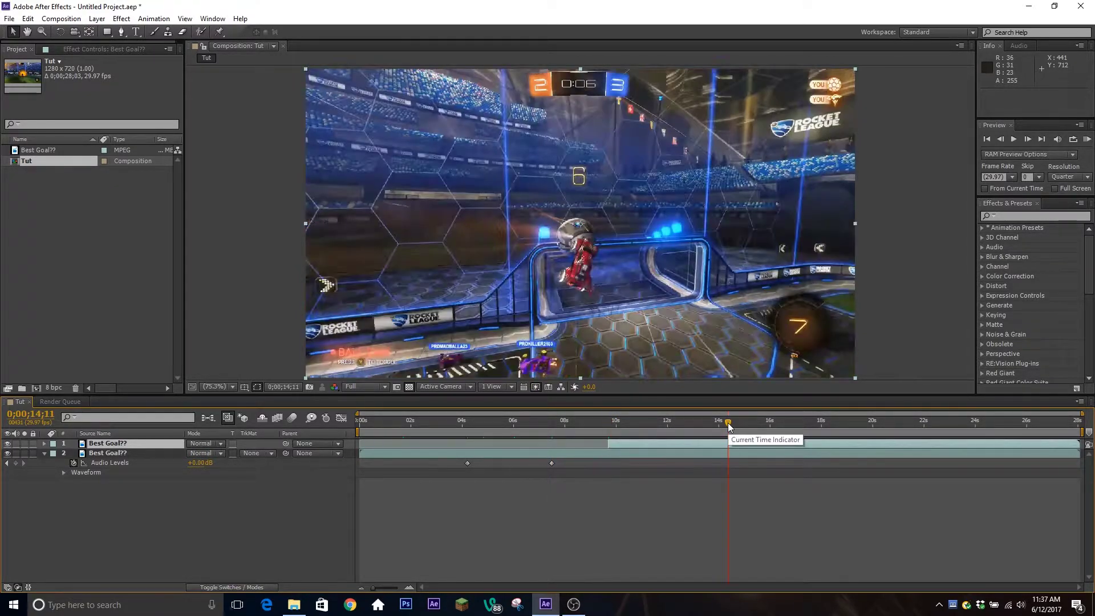
key(alt+bracketright)
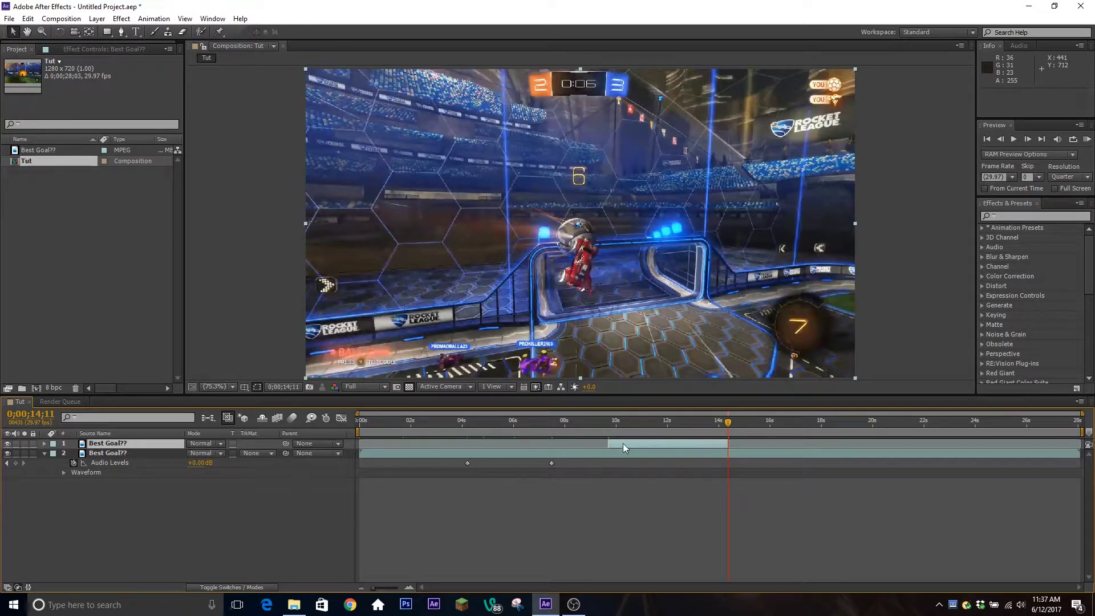
Re-trim the top copy's in-point to 10;22 and move the playhead to 13;19.
key(i)
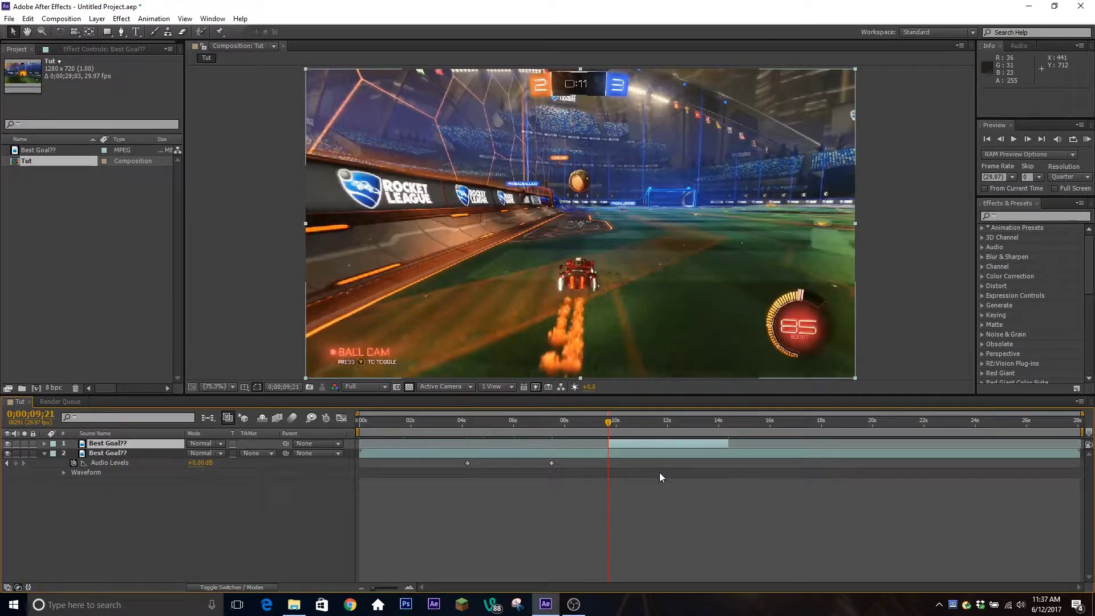
key(o)
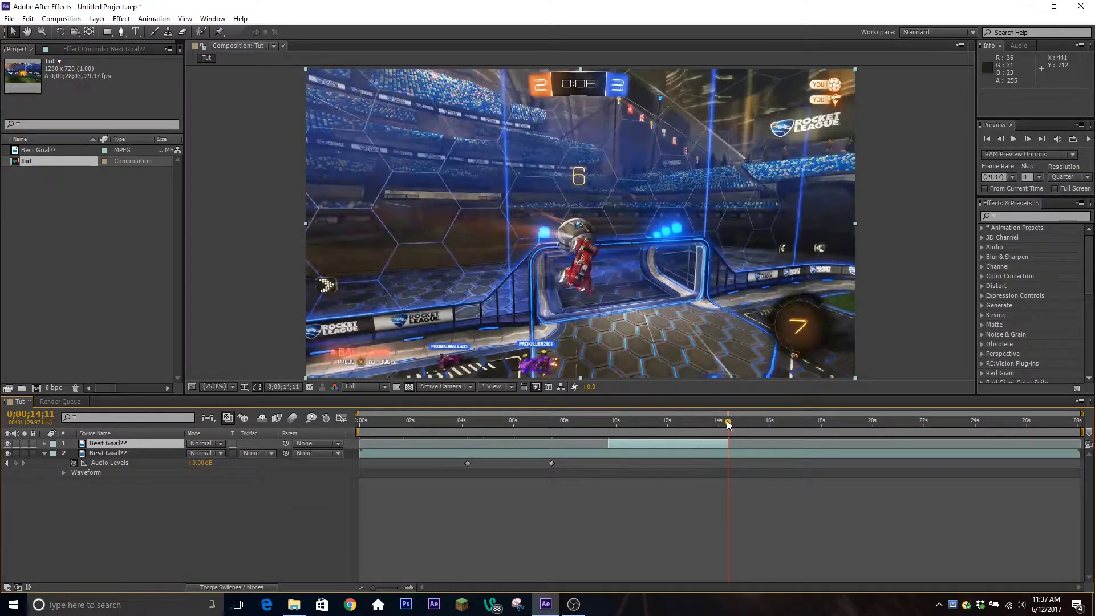
drag(727, 423, 635, 425)
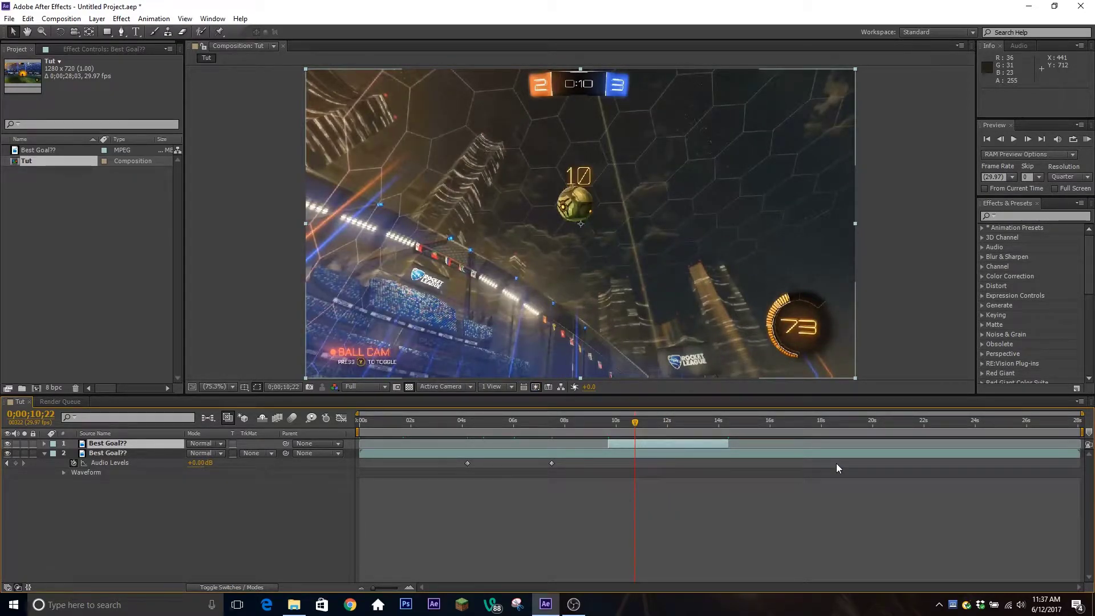
key(alt+bracketleft)
key(ctrl+z)
key(alt+bracketleft)
click(708, 421)
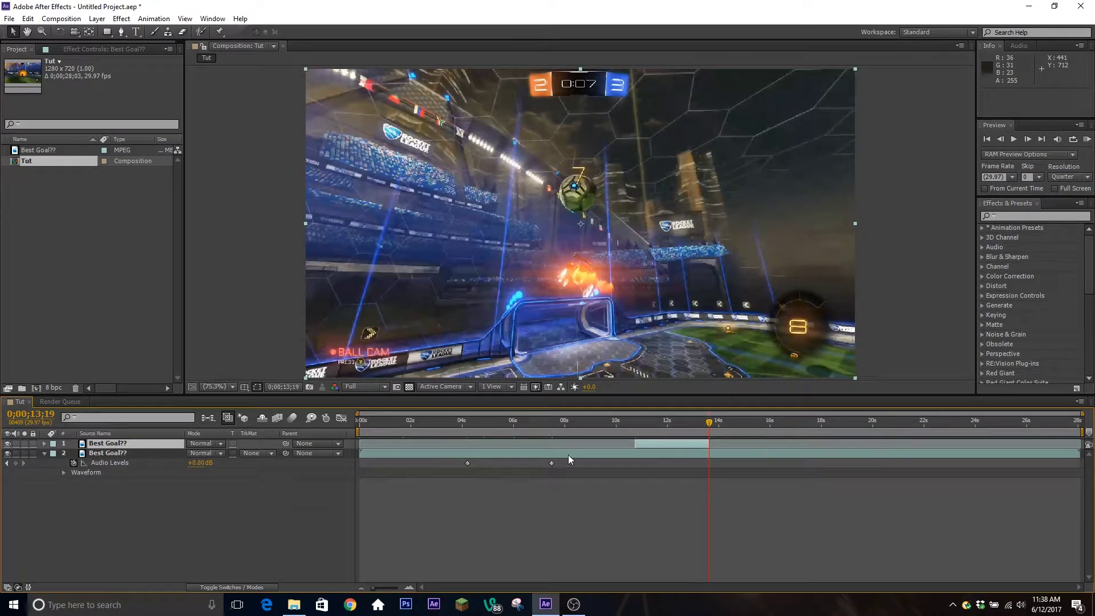
Slide the top copy to start at 6;25, then to end at 14;12, and scrub back to about 12;06.
click(534, 423)
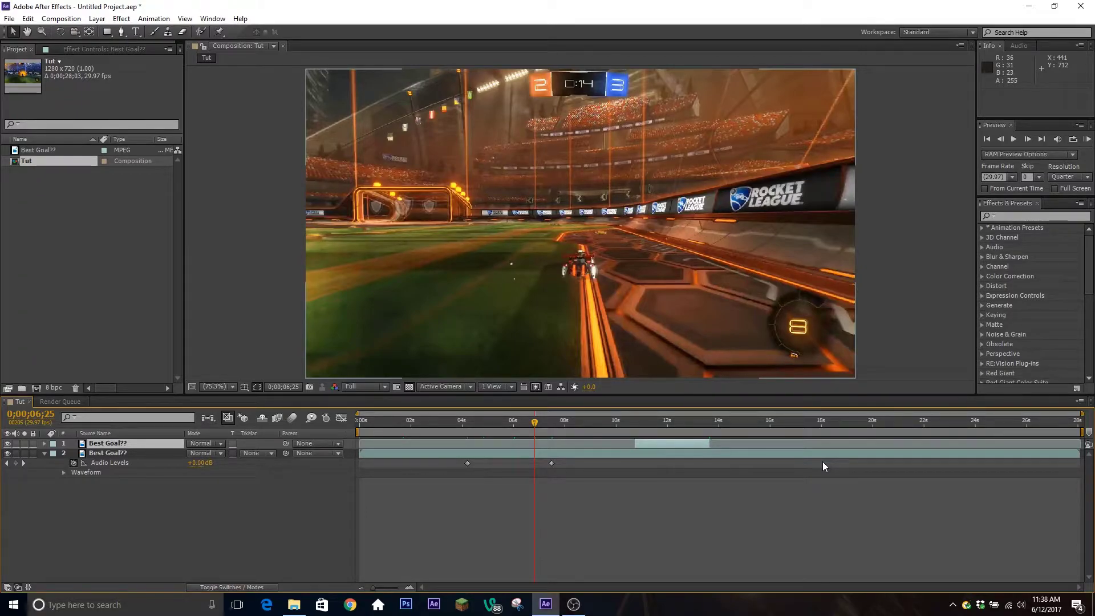
key(bracketleft)
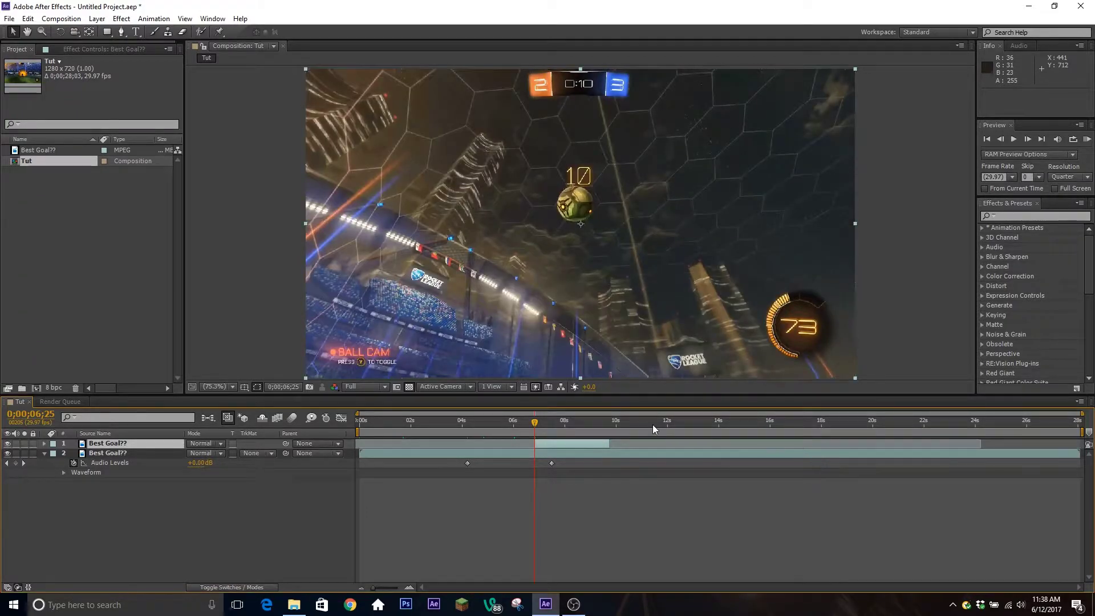
click(729, 422)
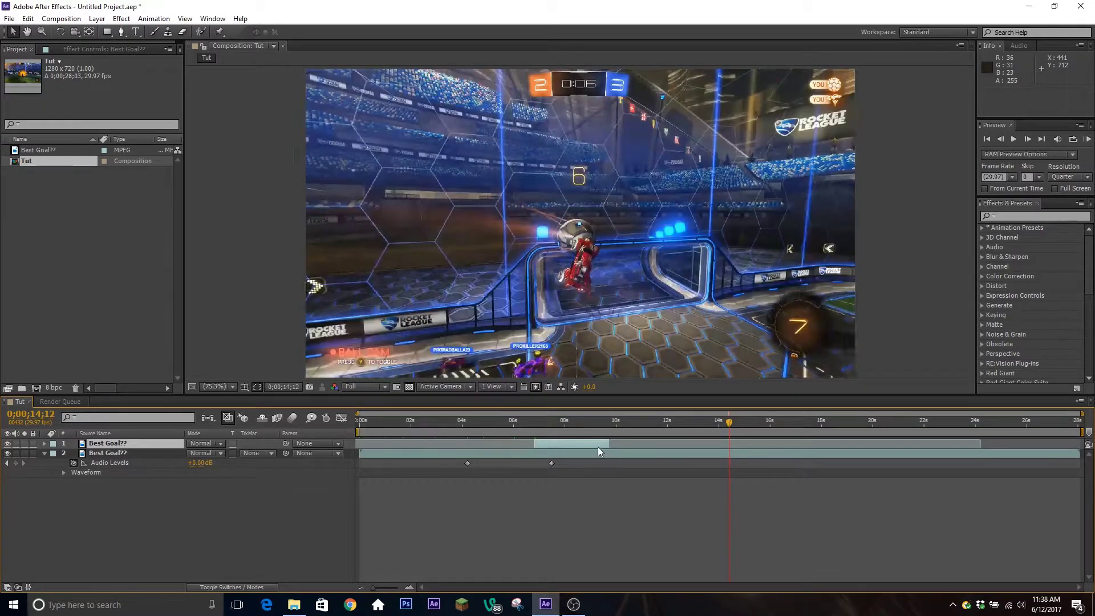
key(bracketright)
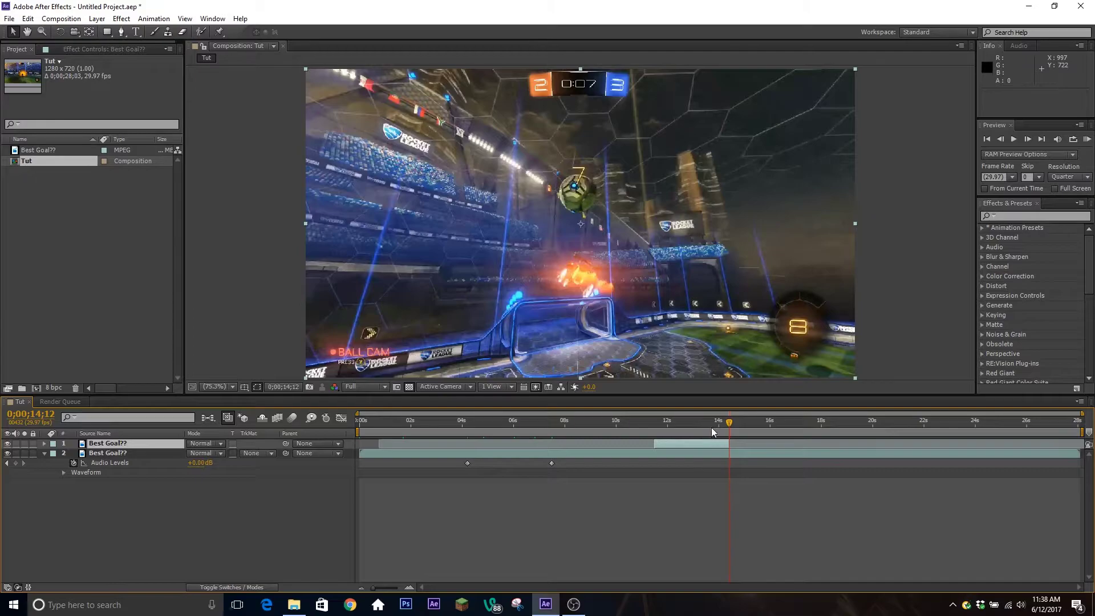
drag(729, 424, 683, 428)
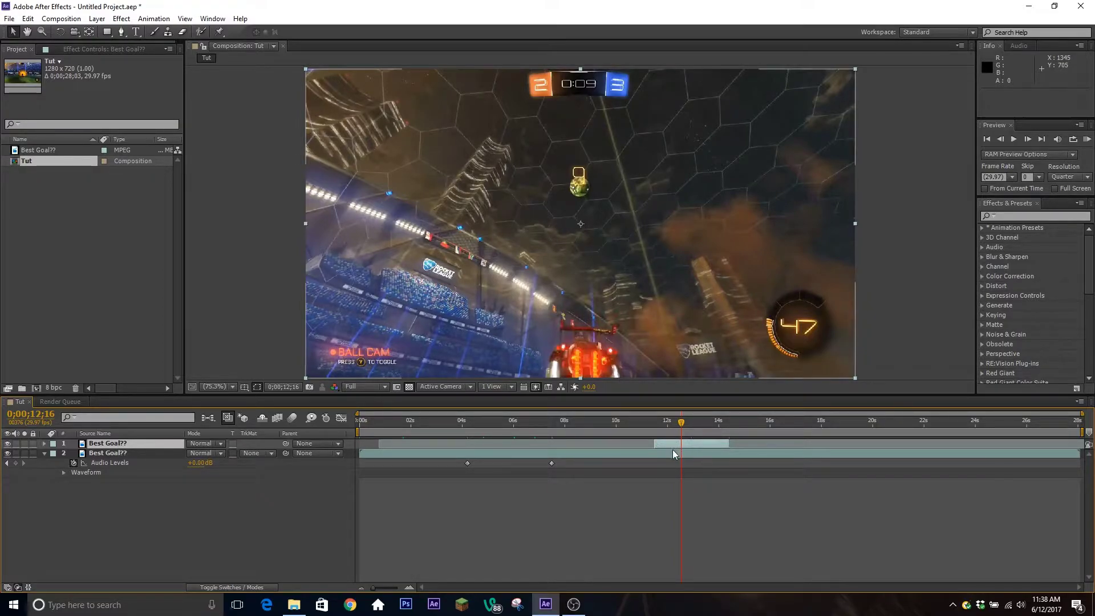
Set the work area to the top layer's in/out points, then stretch it from about 10;21 to the comp end.
key(i)
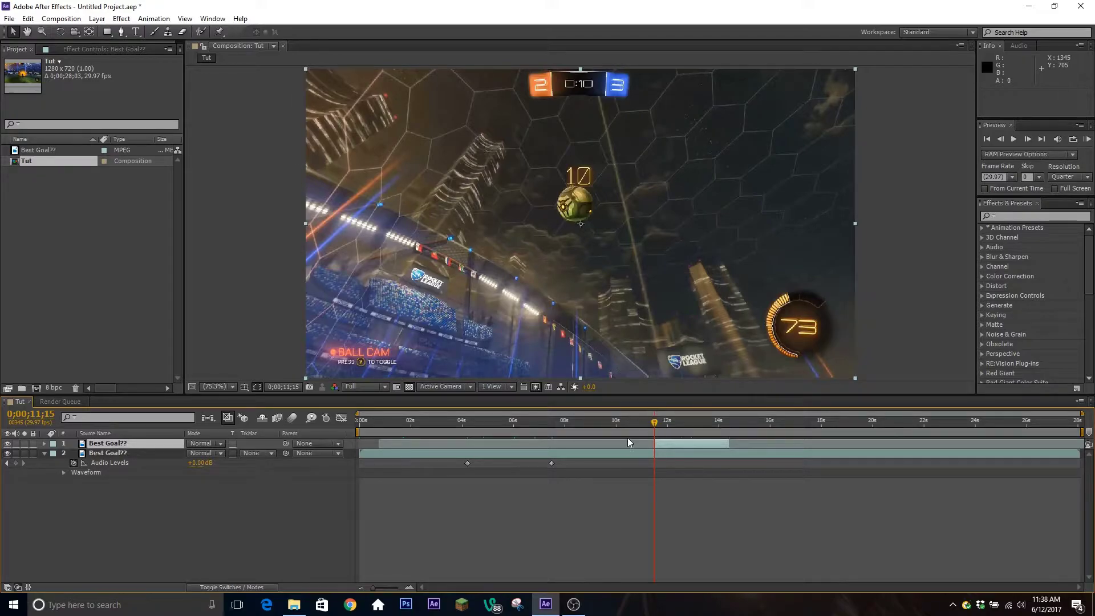
key(b)
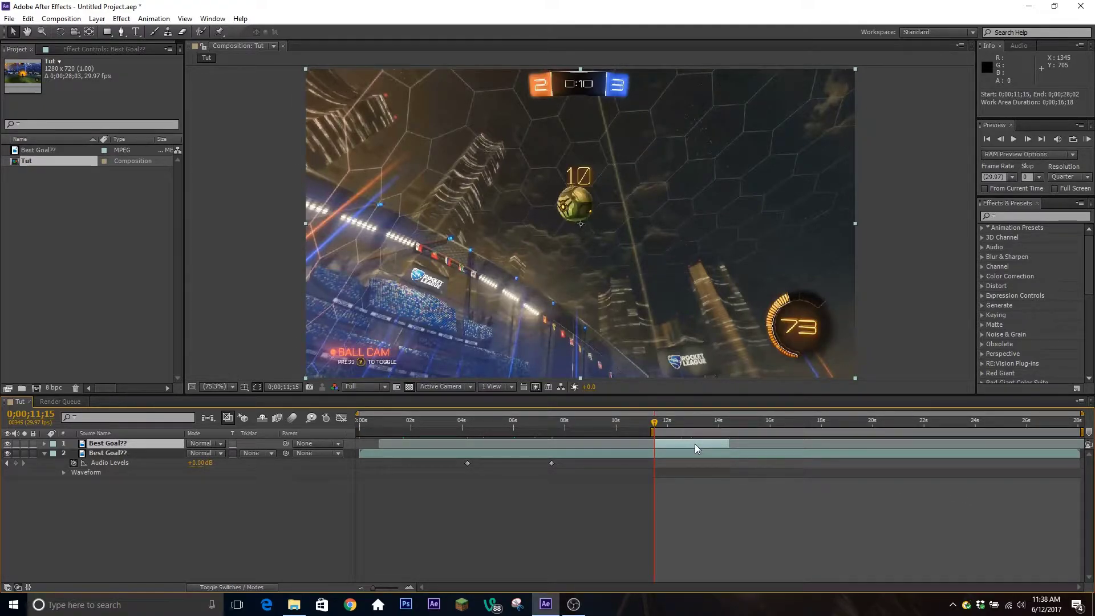
key(o)
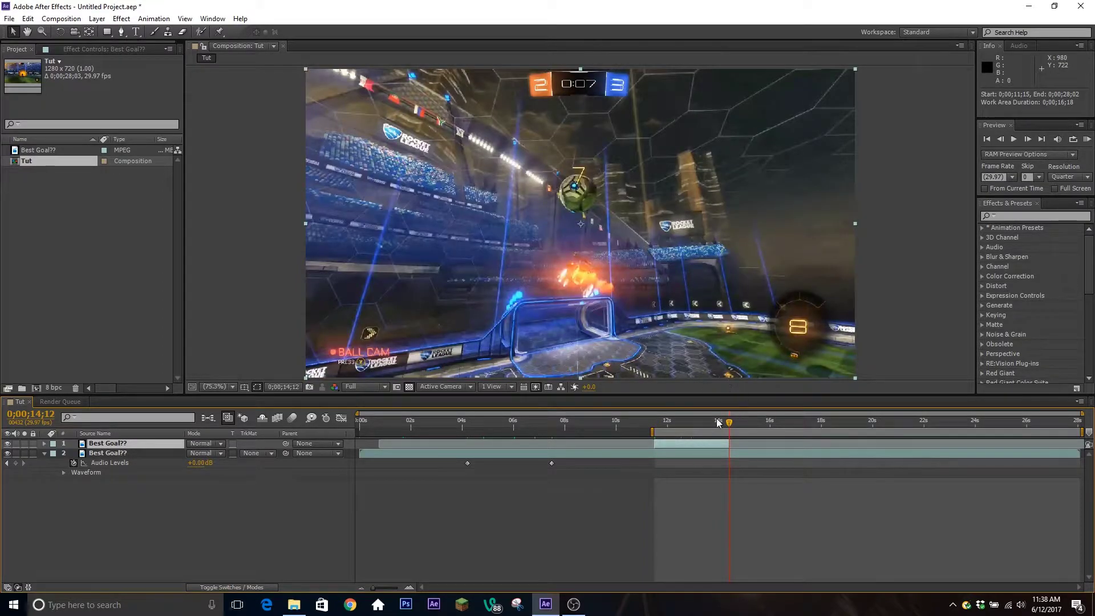
key(n)
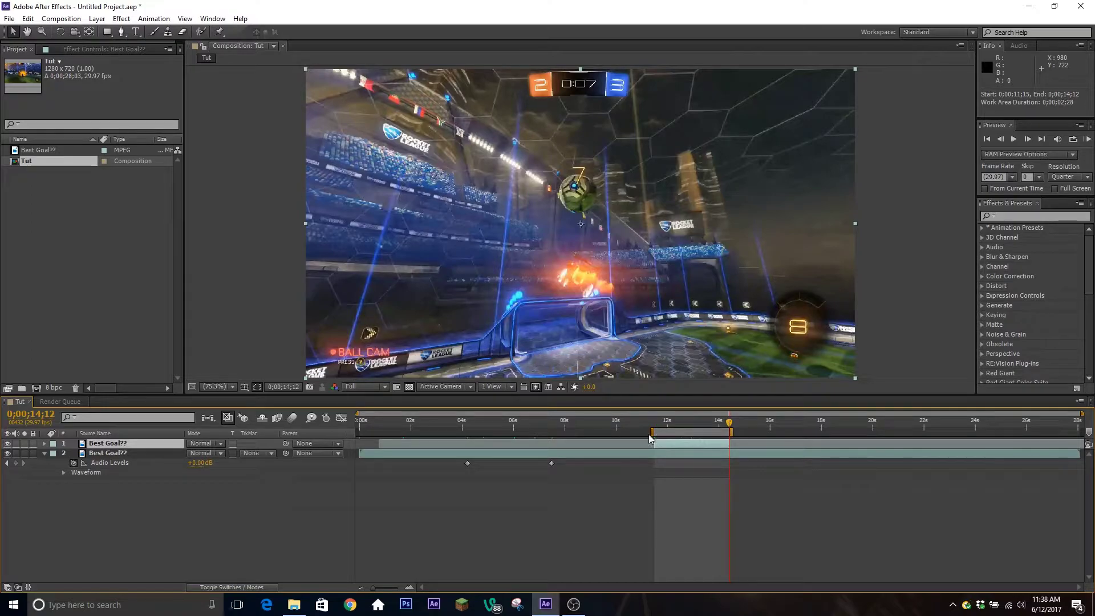
drag(652, 432, 632, 432)
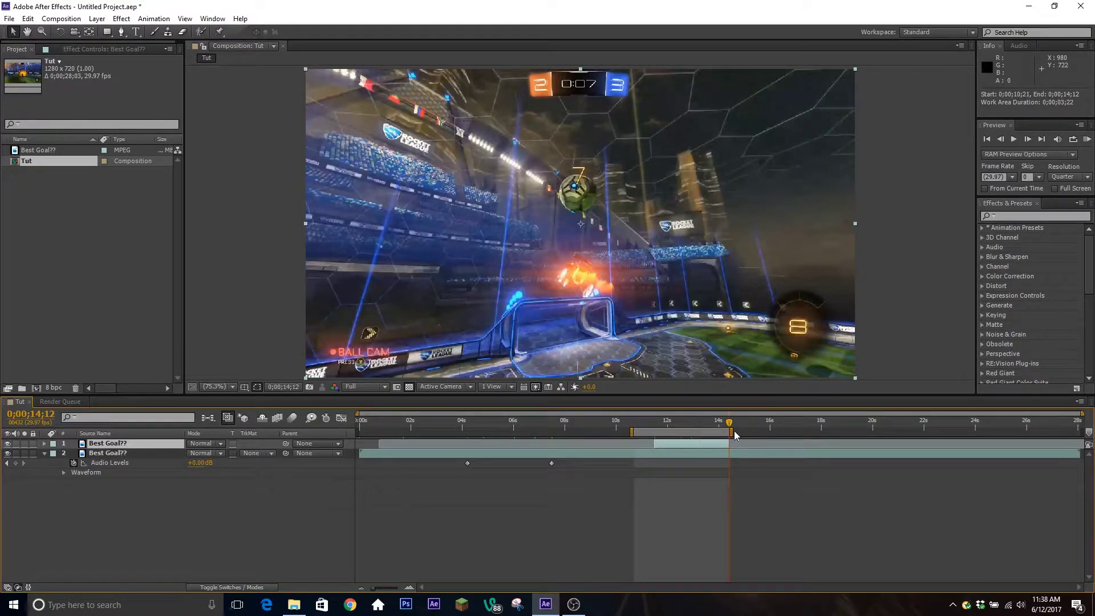
drag(734, 429, 1082, 431)
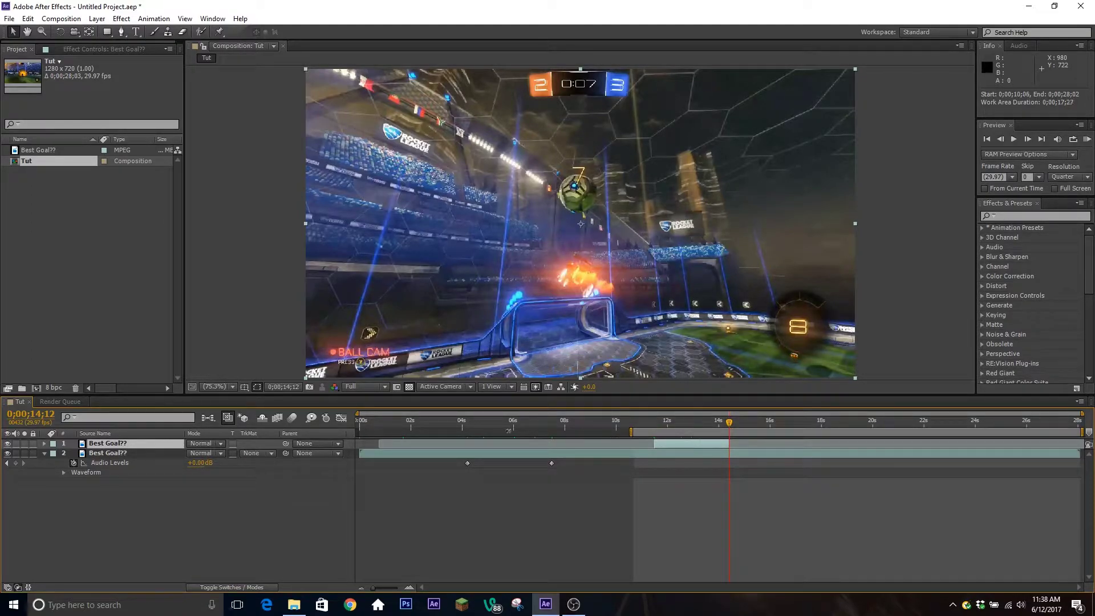
Reset the work area to span the whole composition.
double_click(625, 432)
drag(700, 423, 689, 425)
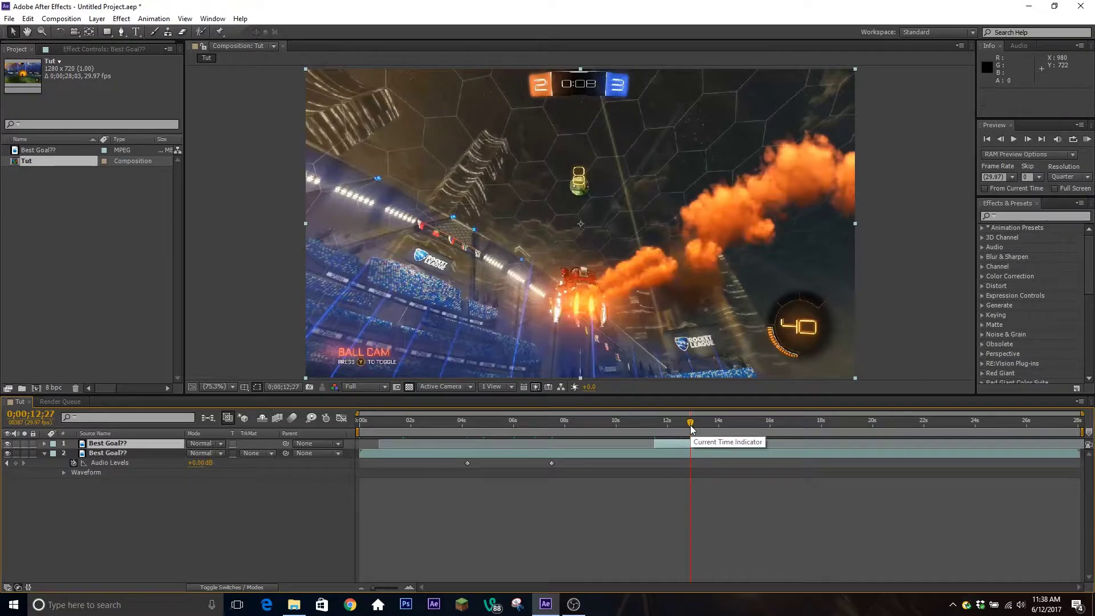
key(ctrl+z)
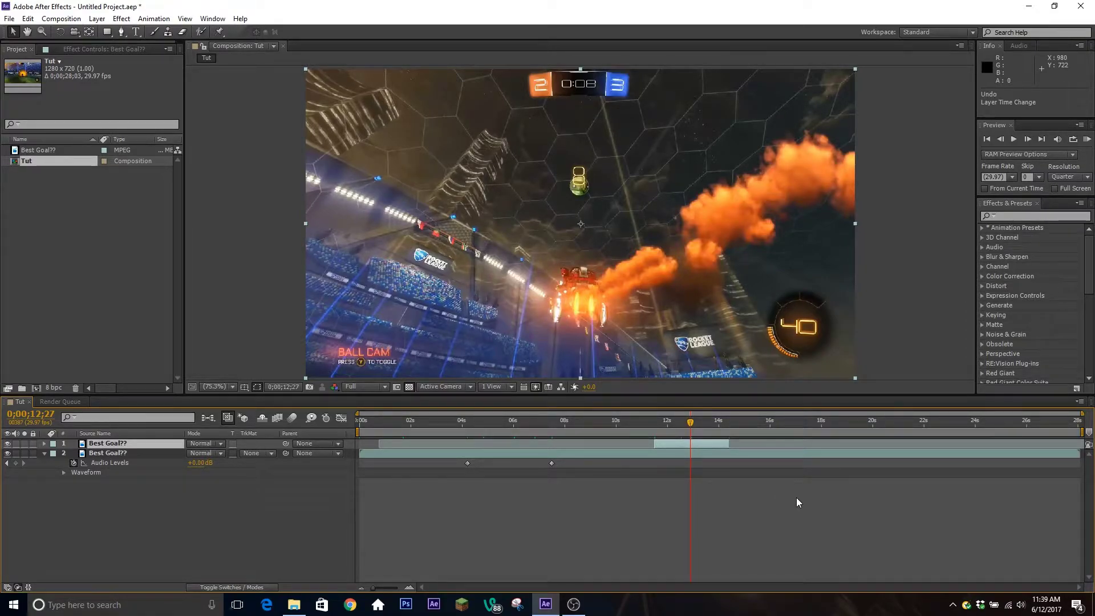
Split the top layer at 12;27 and shift the pieces, undo it all, then duplicate the layer.
key(ctrl+shift+d)
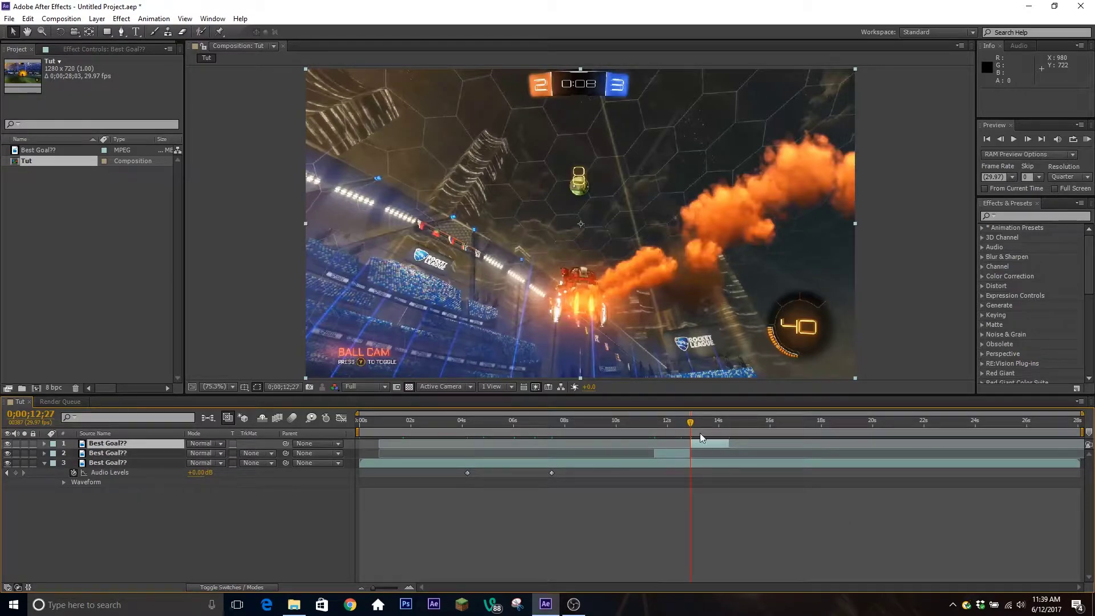
drag(679, 453, 630, 452)
drag(753, 446, 826, 446)
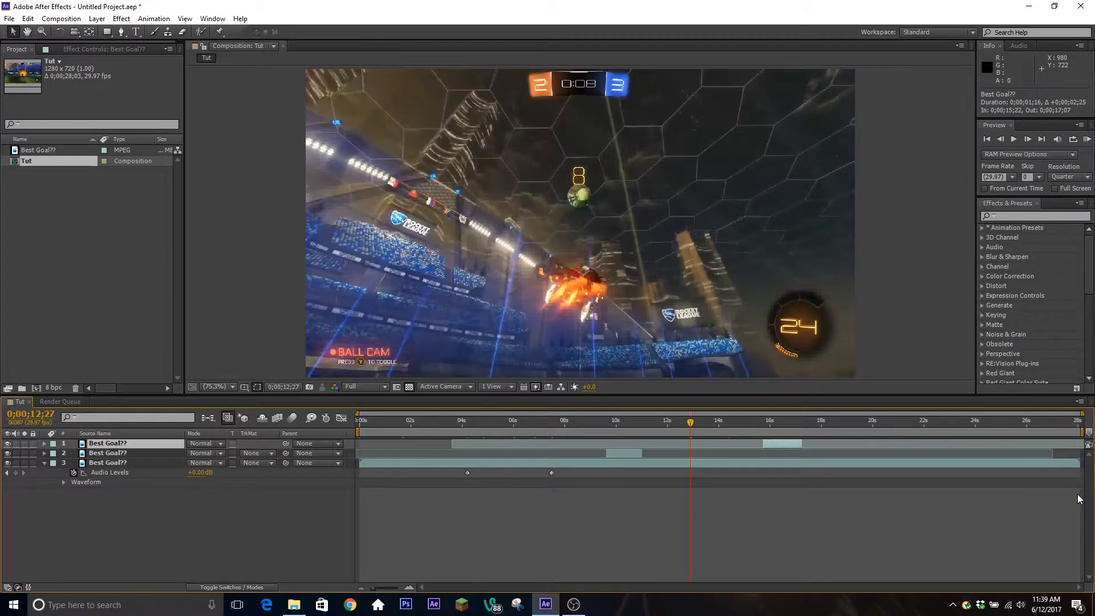
key(ctrl+z)
key(ctrl+z)
key(ctrl+z)
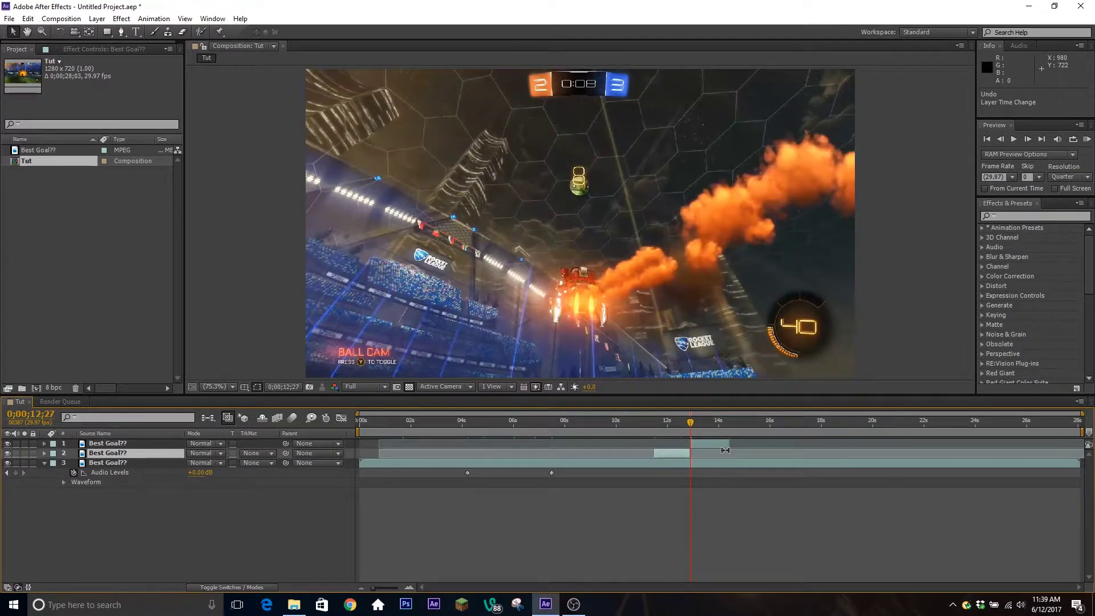
key(ctrl+z)
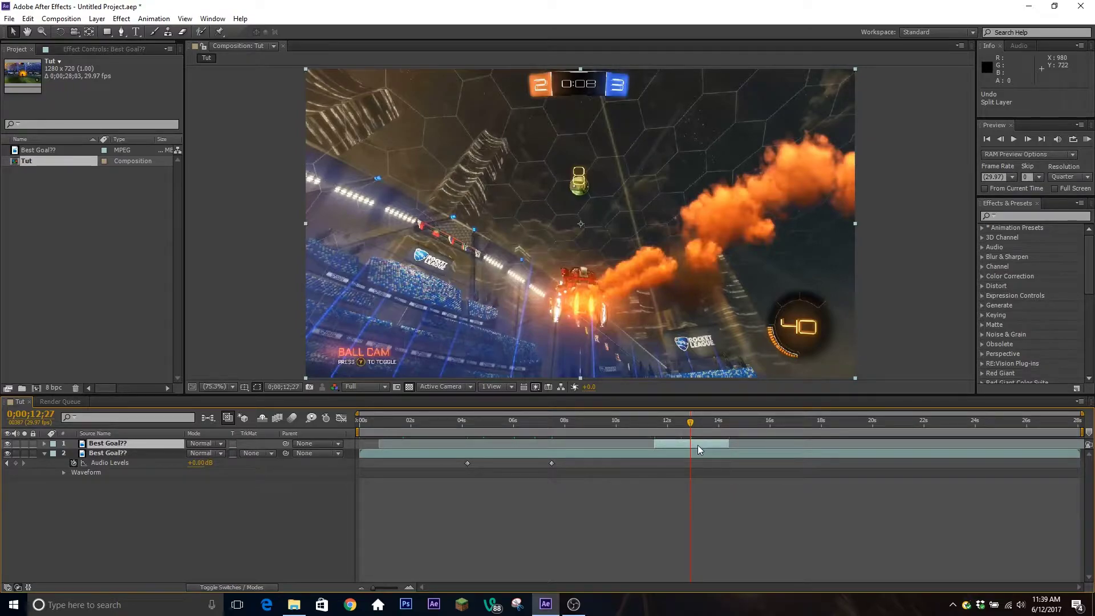
key(ctrl+d)
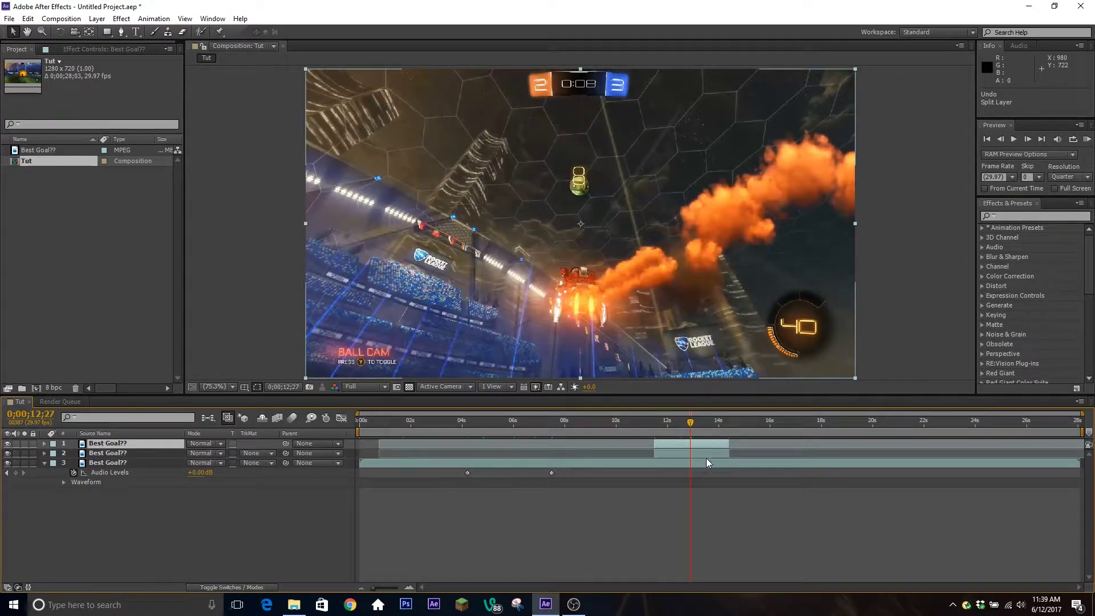
click(640, 472)
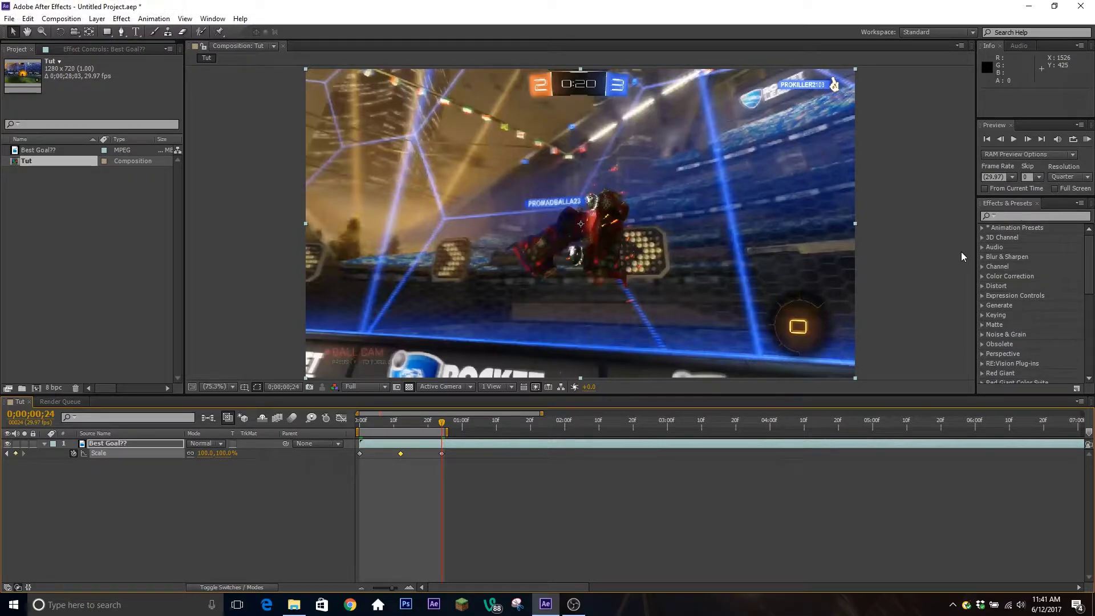
Preview the three-keyframe Scale zoom, stopping at frame 22 (107.0,107.0%).
drag(434, 425, 370, 421)
key(space)
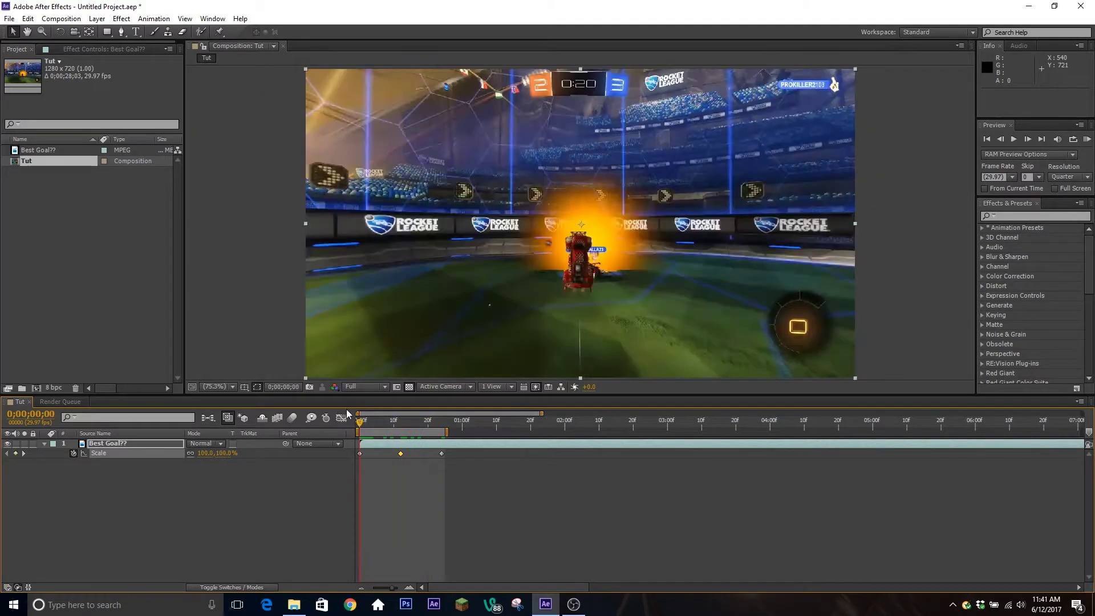
drag(360, 420, 356, 459)
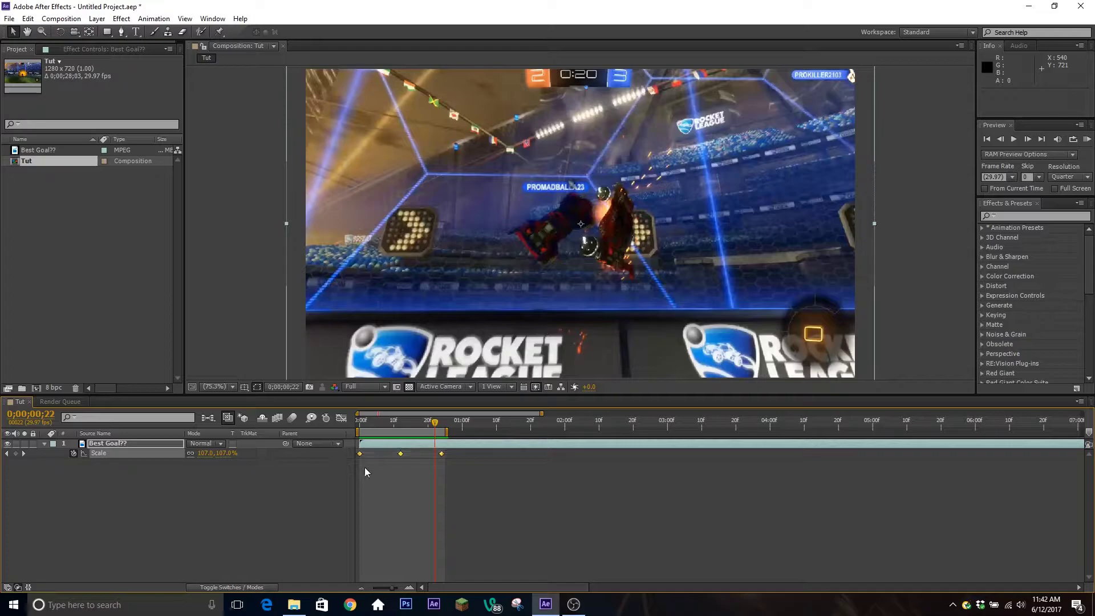
Try Easy Ease (F9) on the Scale keyframes, then undo it to keep them linear.
right_click(401, 453)
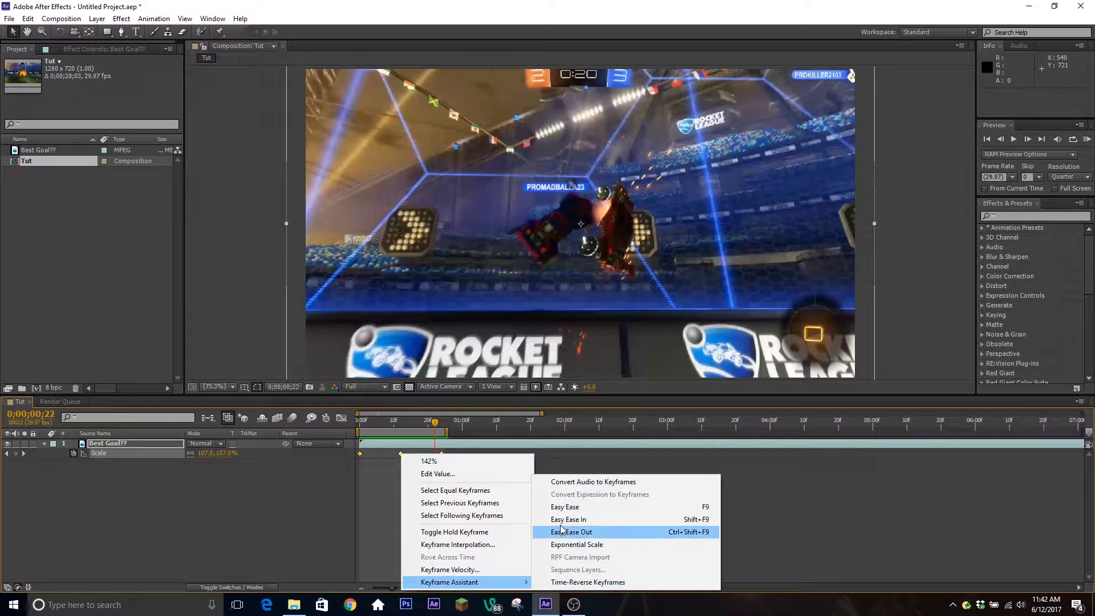
click(400, 455)
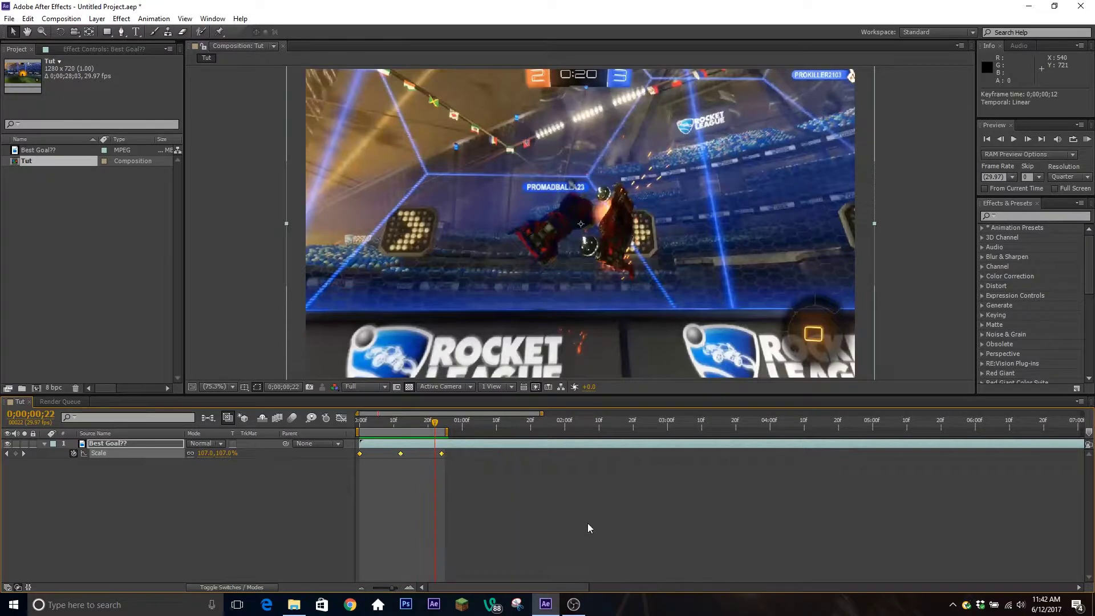
key(F9)
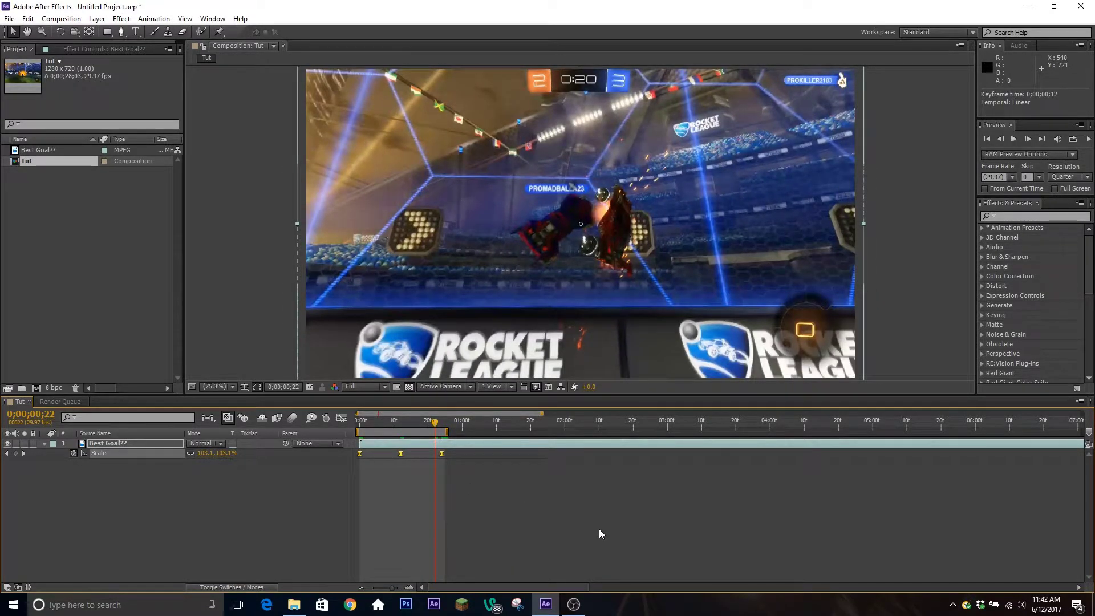
key(ctrl+z)
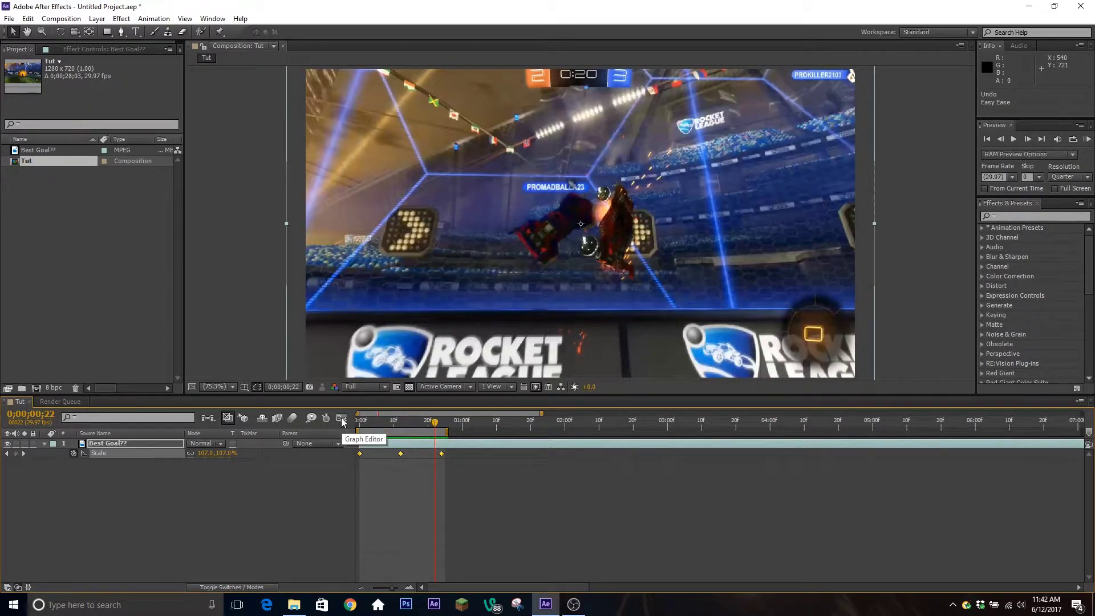
In the Graph Editor, apply Easy Ease to all three Scale keyframes.
click(341, 419)
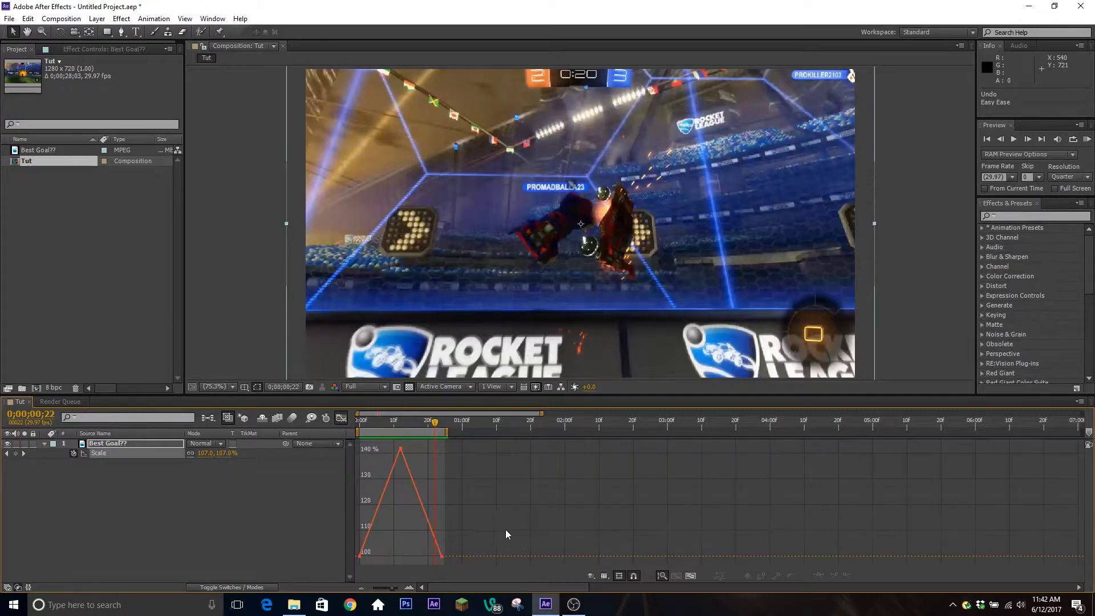
drag(454, 565, 354, 439)
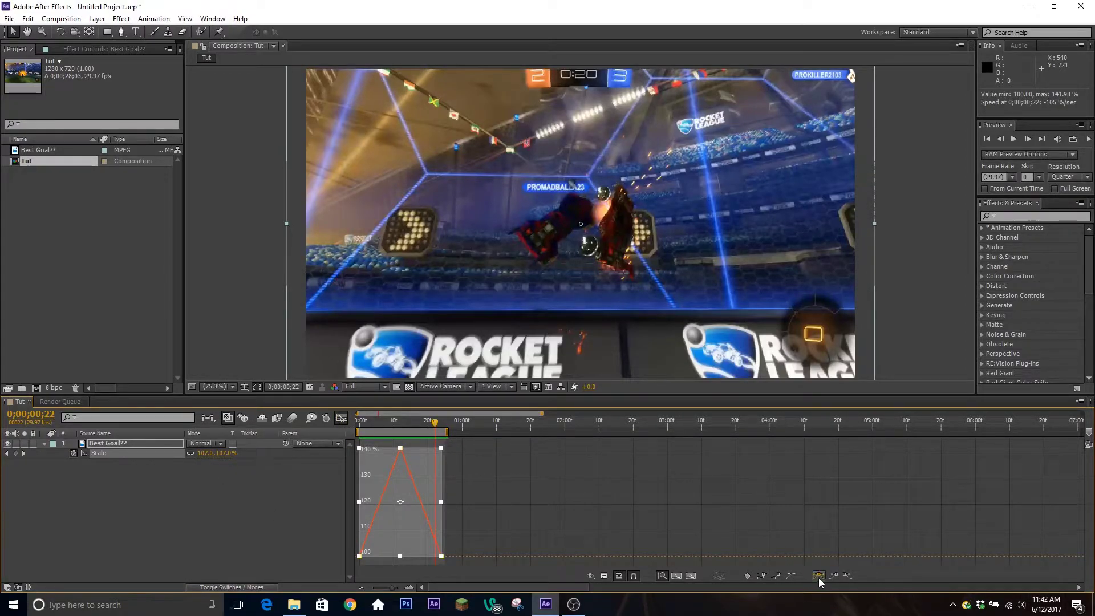
click(817, 575)
click(574, 477)
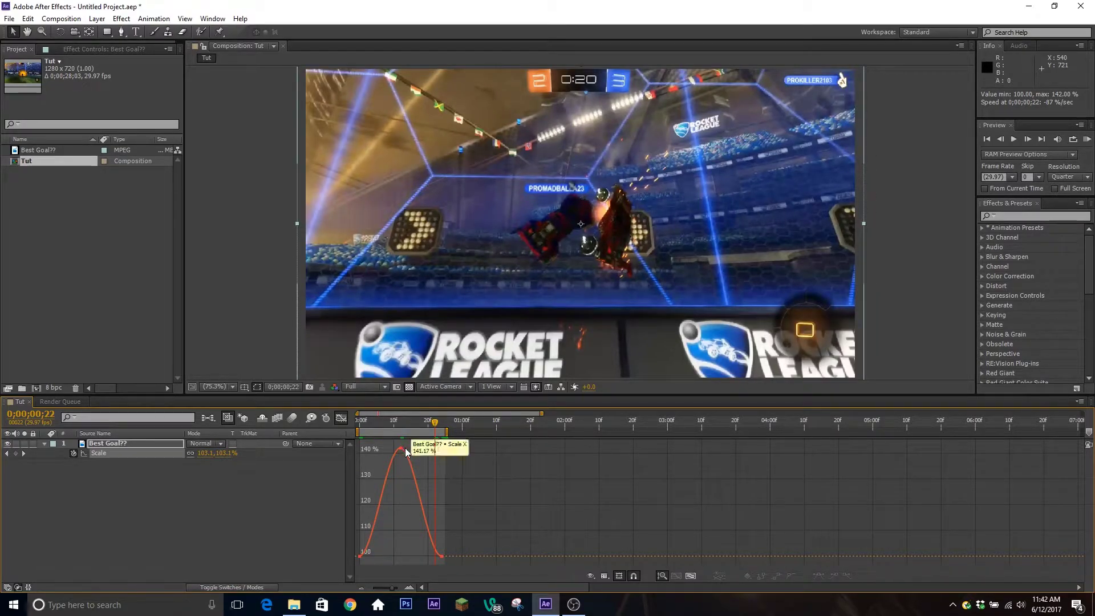
Drag the peak Scale keyframe's Bezier handles down to steepen both sides, then preview.
mouse_move(395, 422)
mouse_down()
mouse_move(352, 422)
mouse_move(404, 422)
mouse_up()
click(401, 448)
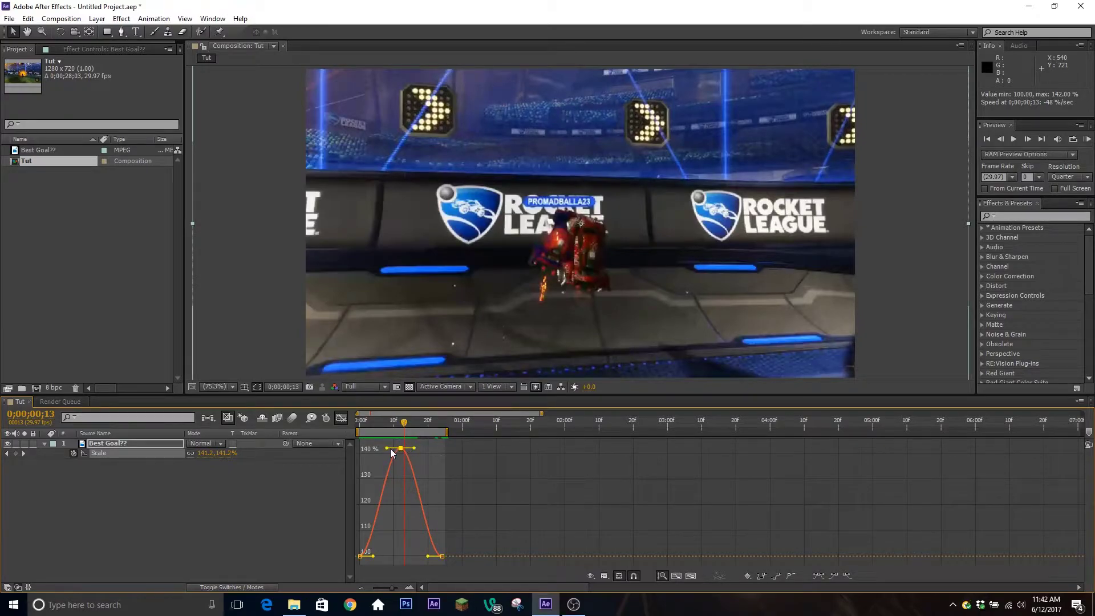
drag(387, 449, 399, 528)
drag(415, 450, 401, 545)
drag(408, 422, 434, 422)
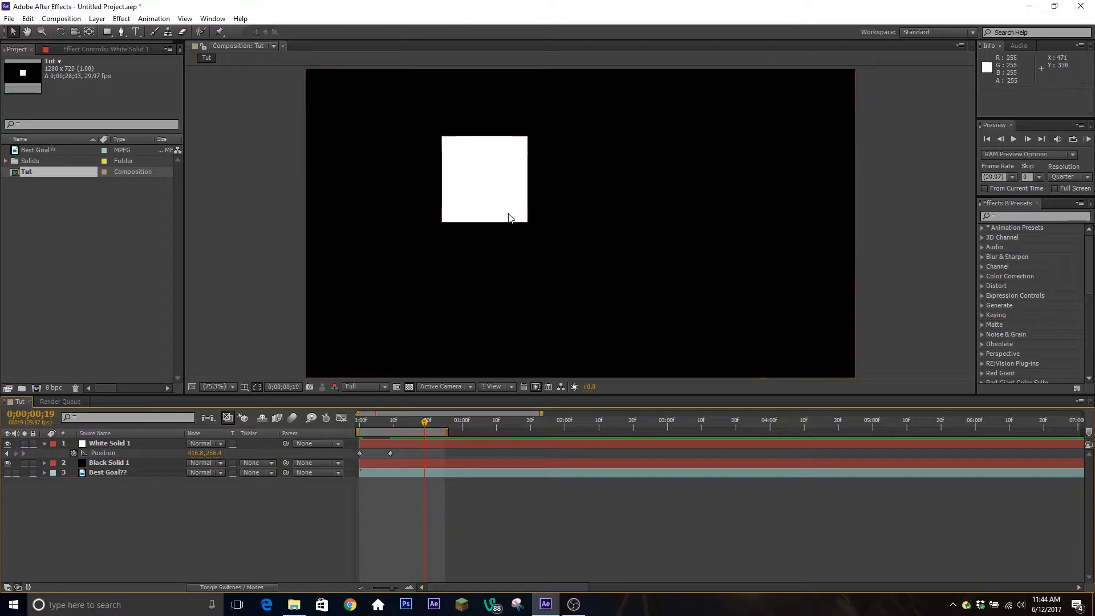
On White Solid 1, drag the square lower at frame 17 to add a third Position keyframe.
click(398, 448)
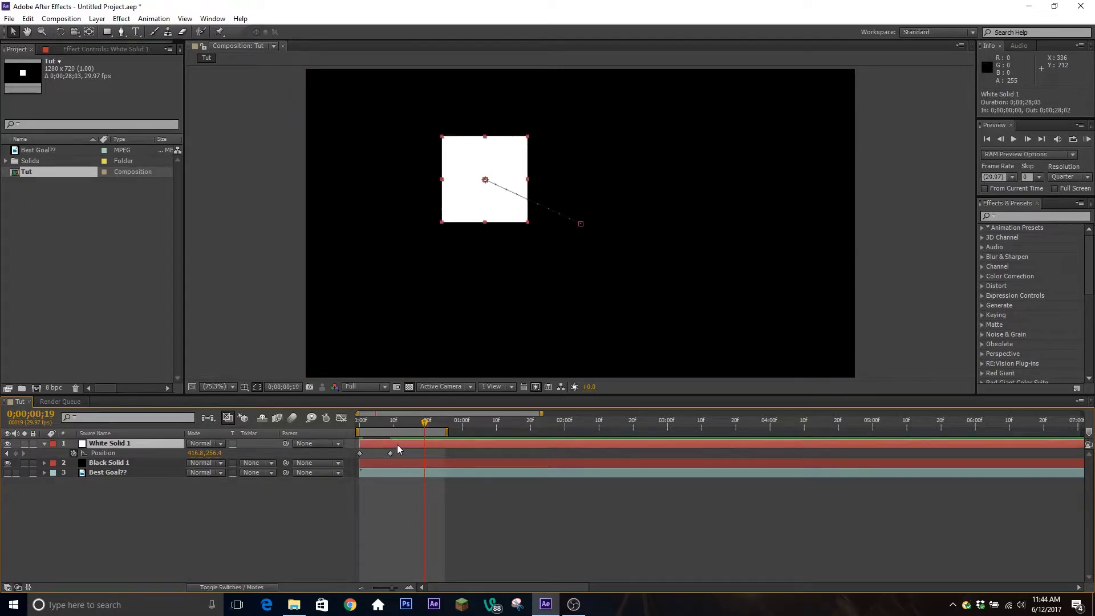
mouse_move(419, 427)
mouse_down()
mouse_move(358, 428)
mouse_move(418, 426)
mouse_up()
drag(511, 220, 514, 307)
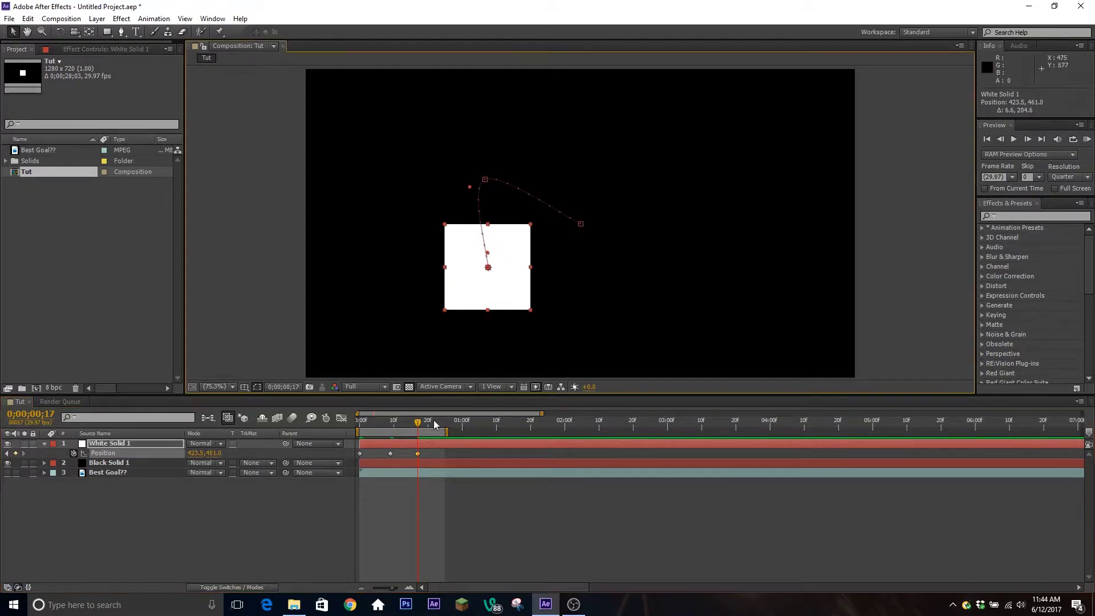
Preview the square's curved motion path and select all three Position keyframes.
drag(417, 421, 365, 422)
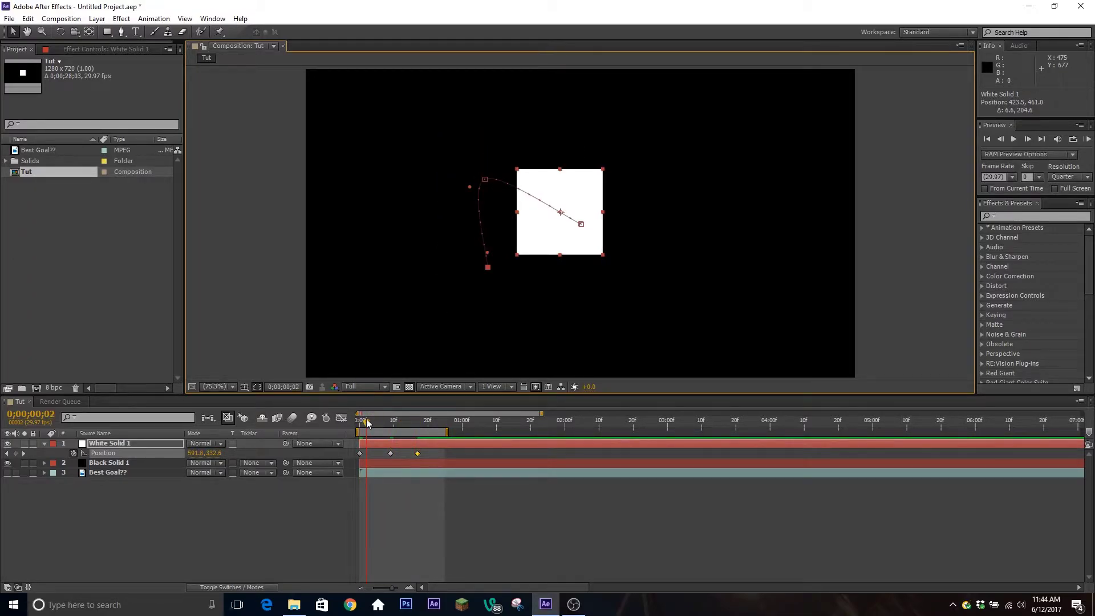
drag(368, 421, 418, 422)
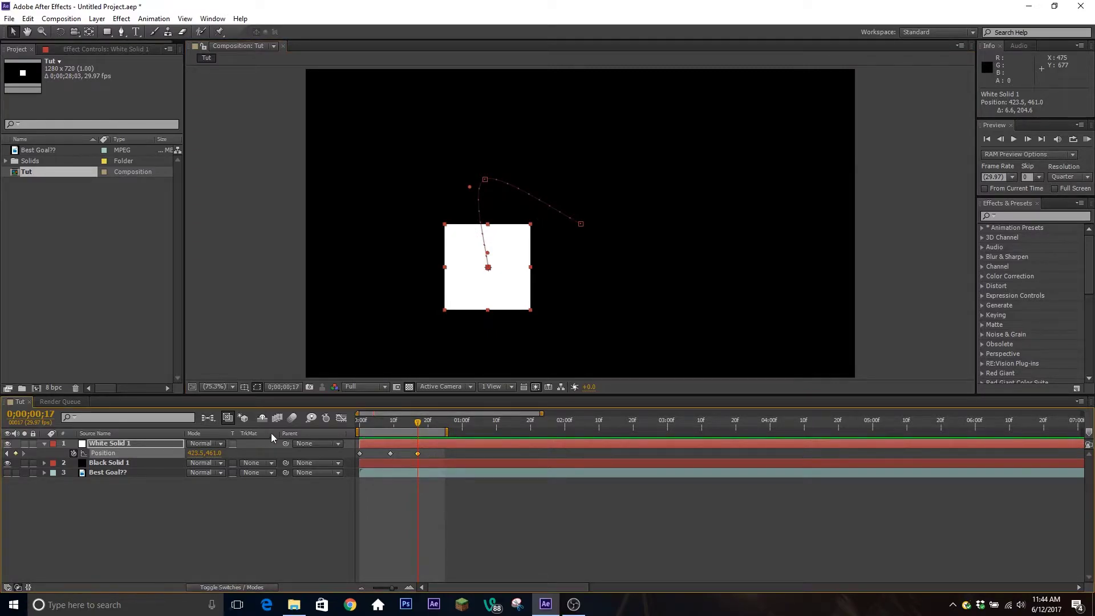
drag(419, 425, 231, 445)
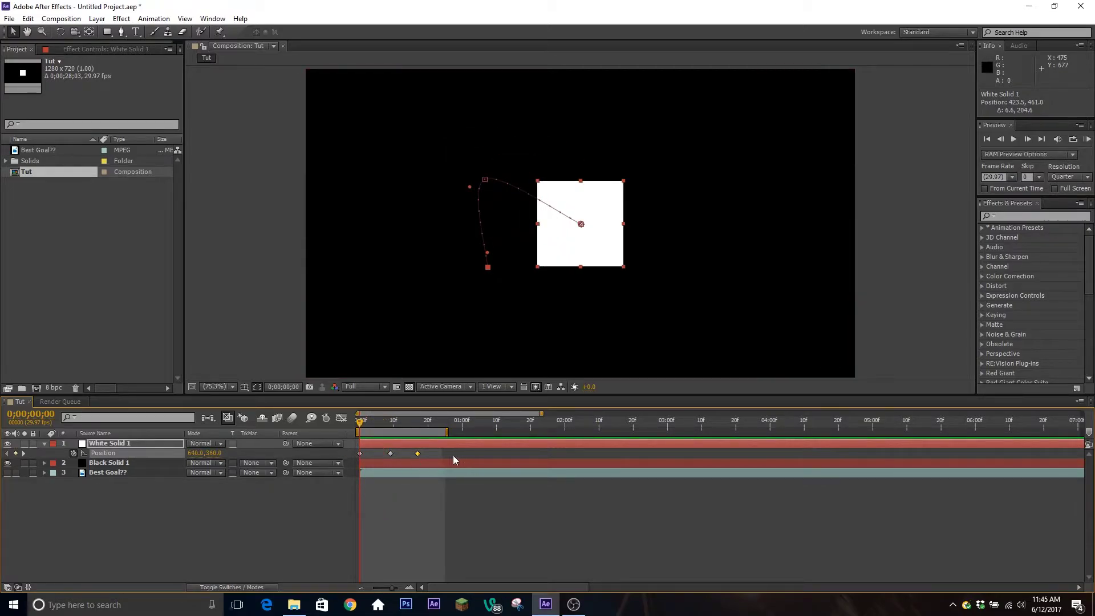
drag(446, 452, 357, 466)
Set all of White Solid 1's Position keyframes to Linear spatial interpolation.
click(326, 454)
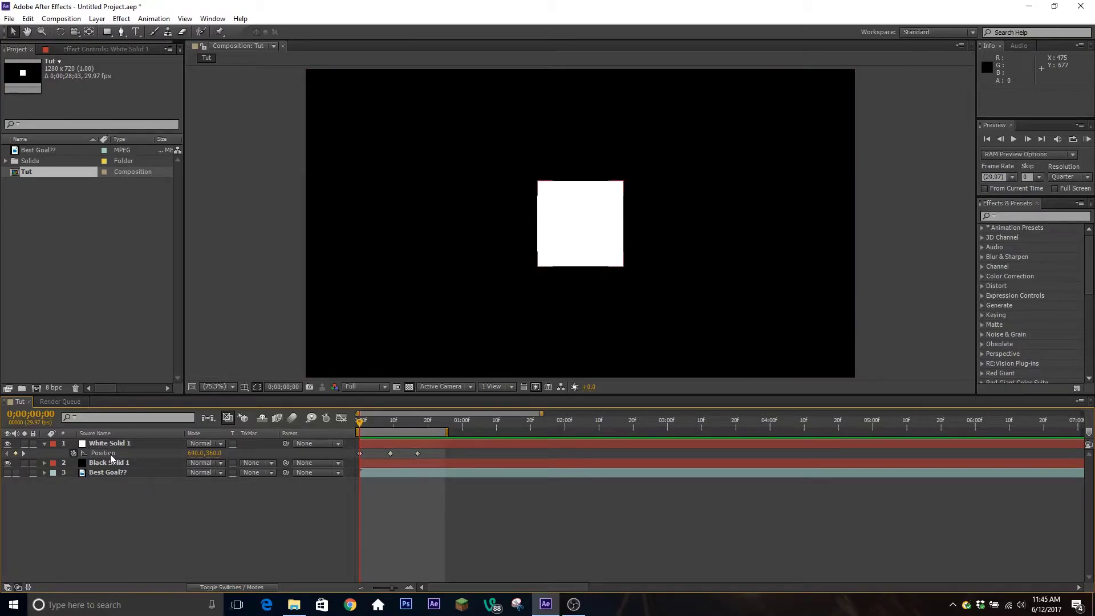
click(111, 454)
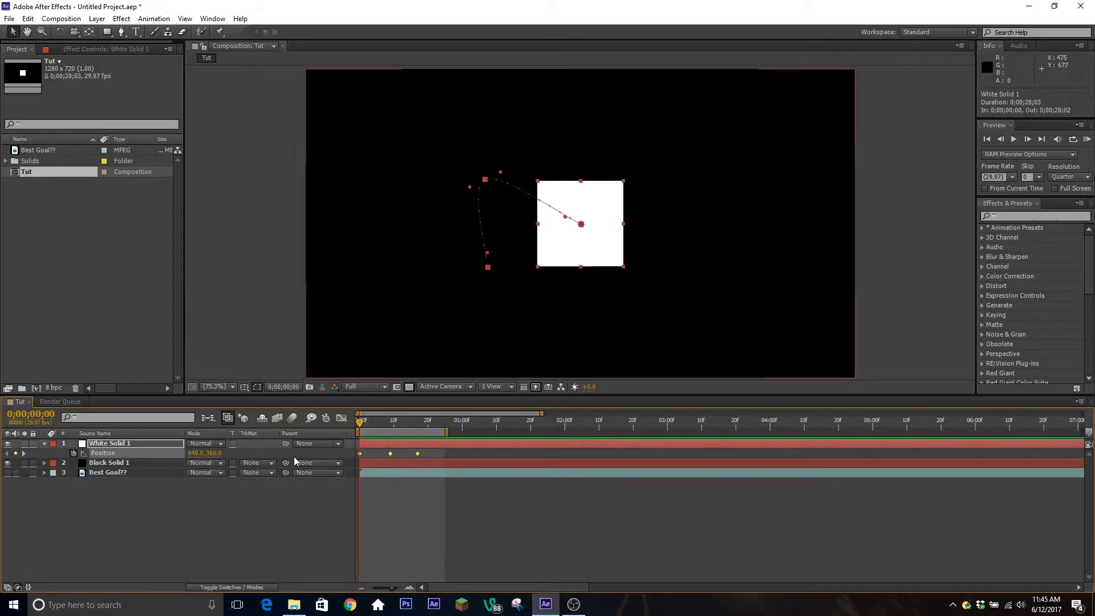
right_click(390, 455)
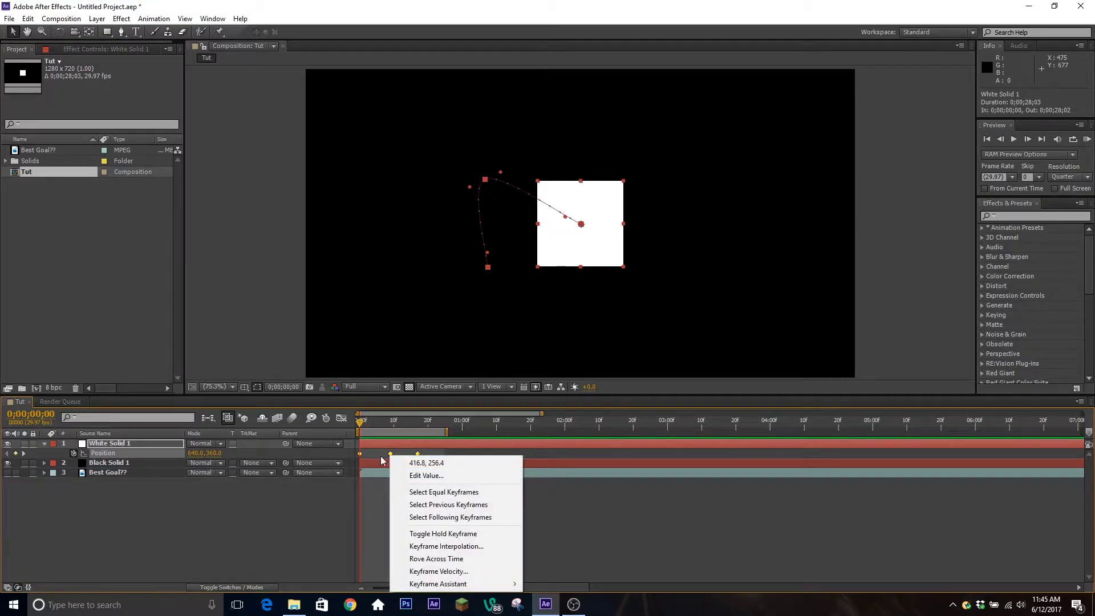
click(491, 549)
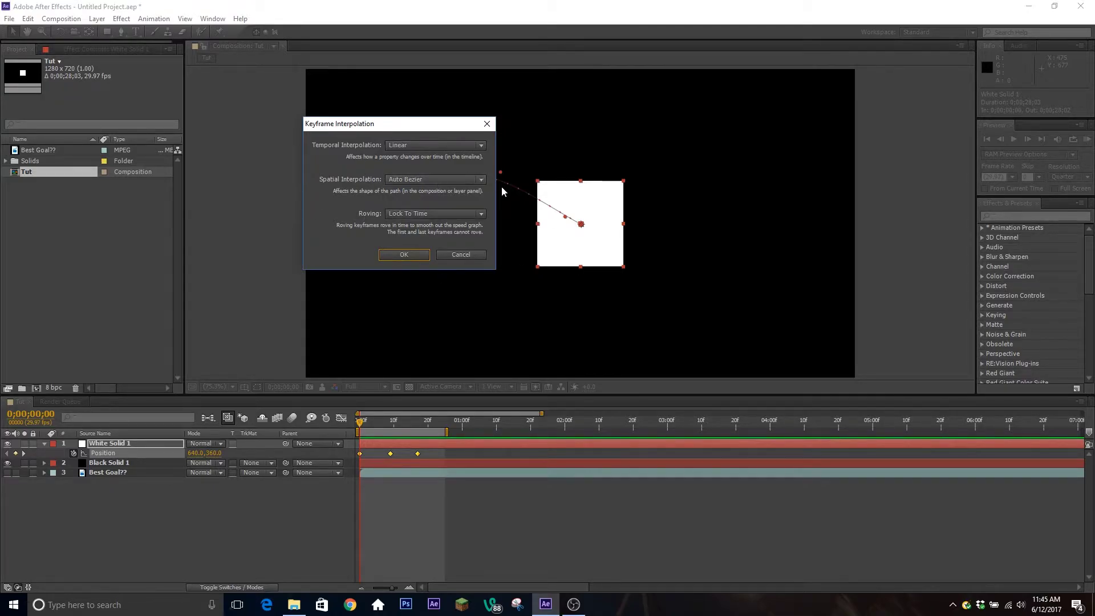
click(446, 180)
click(424, 211)
click(436, 180)
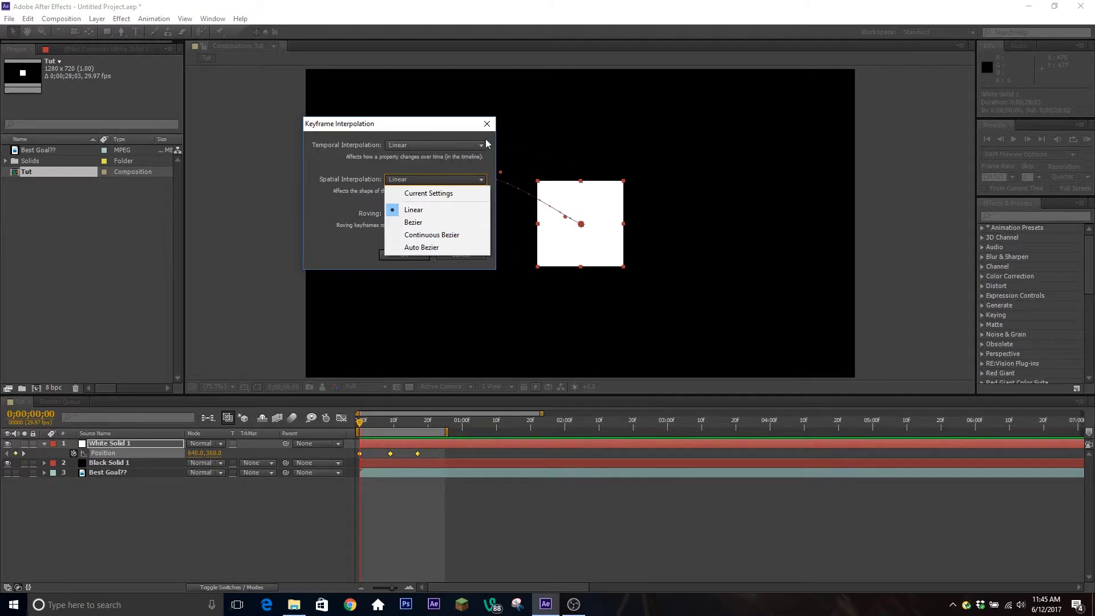
click(409, 211)
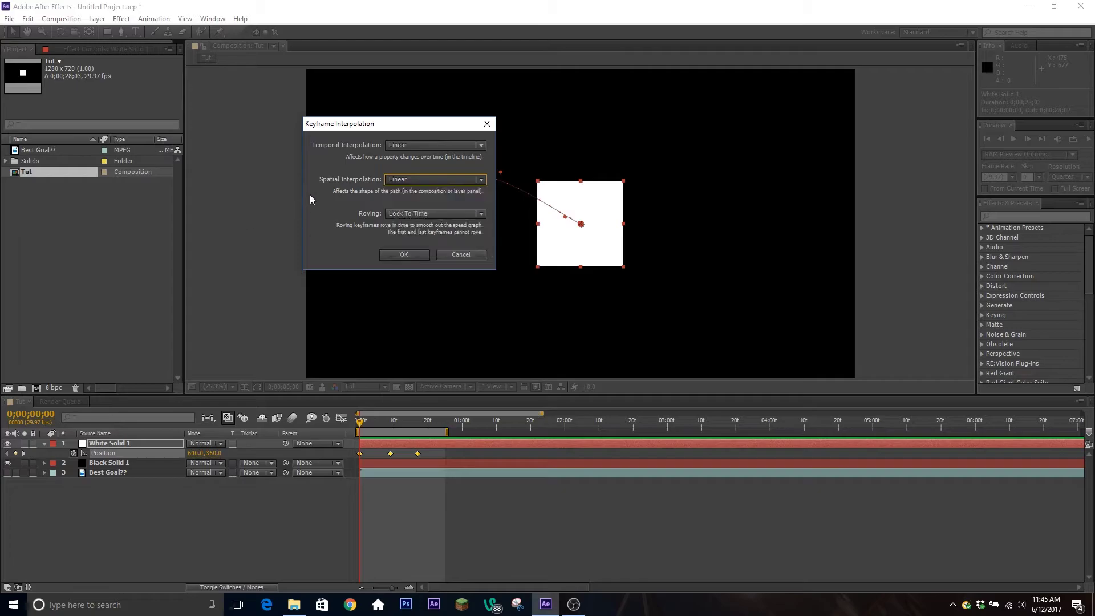
drag(395, 123, 279, 115)
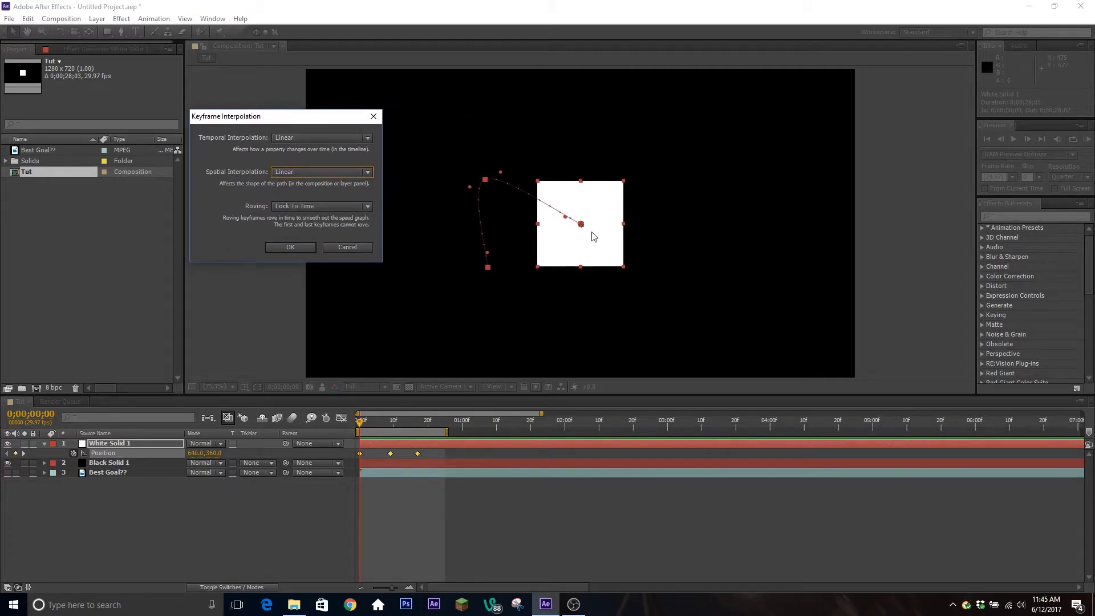
click(291, 248)
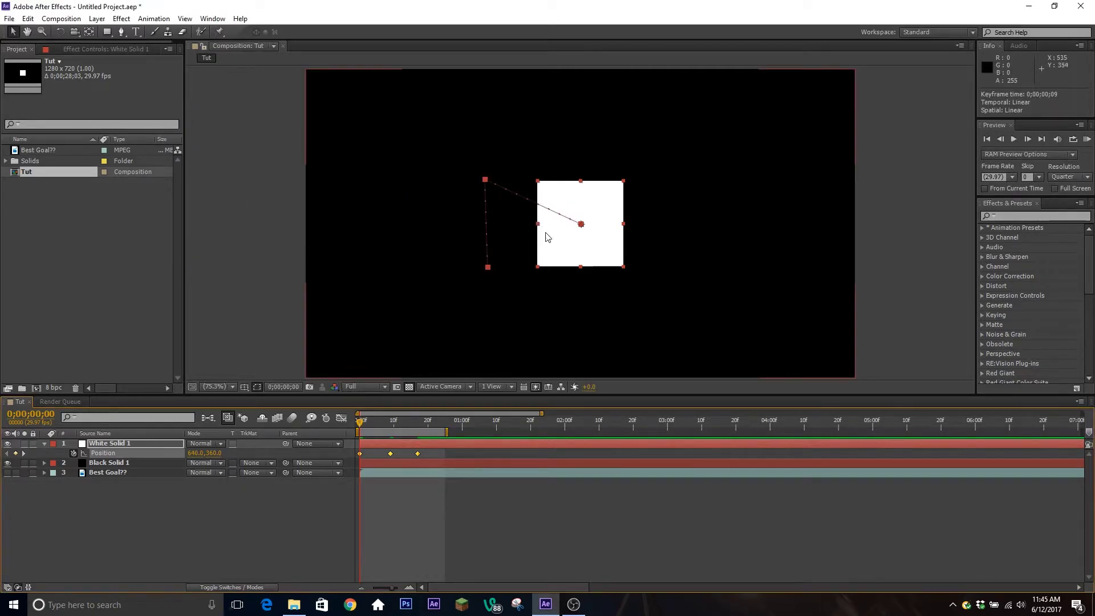
Preview the square moving along its new straight-line path.
key(space)
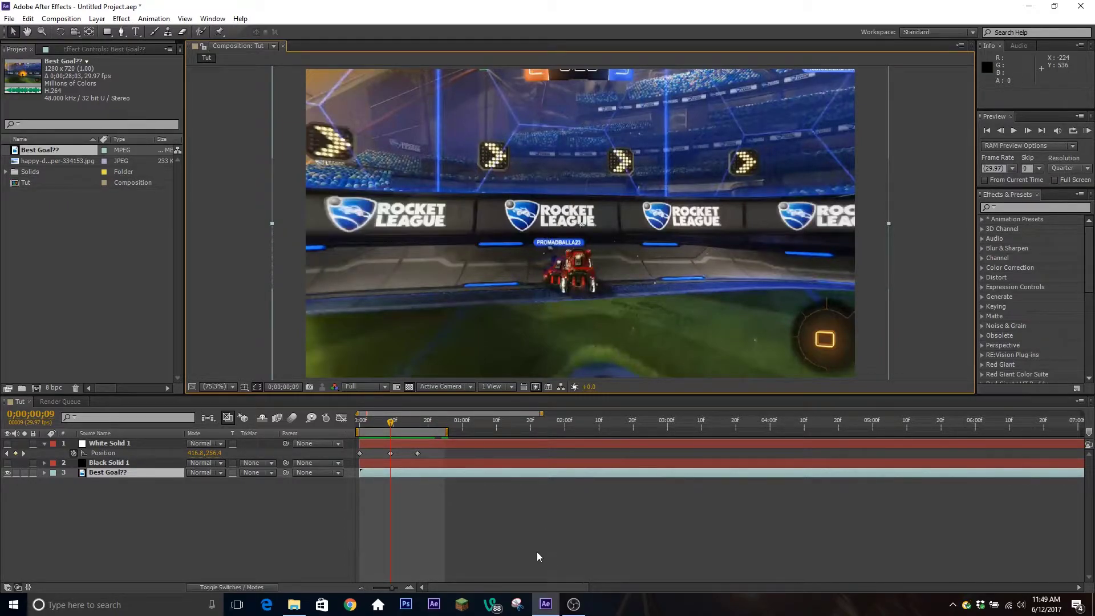
Swap the Best Goal?? layer's source for happy-dog-wide-wallpaper-334153.jpg using Ctrl+Alt+/.
click(215, 549)
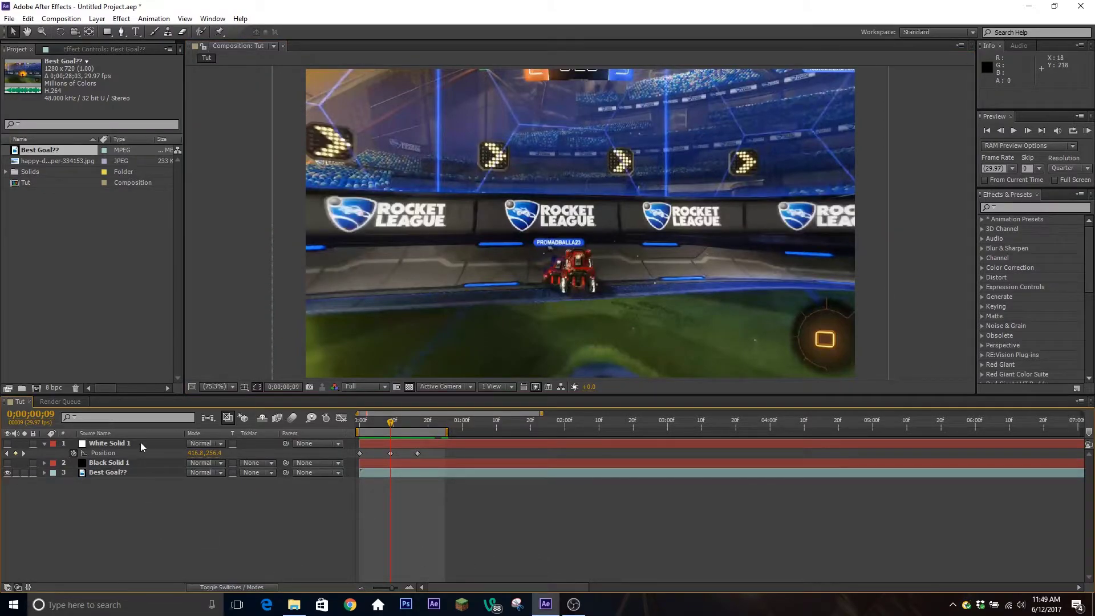
click(159, 473)
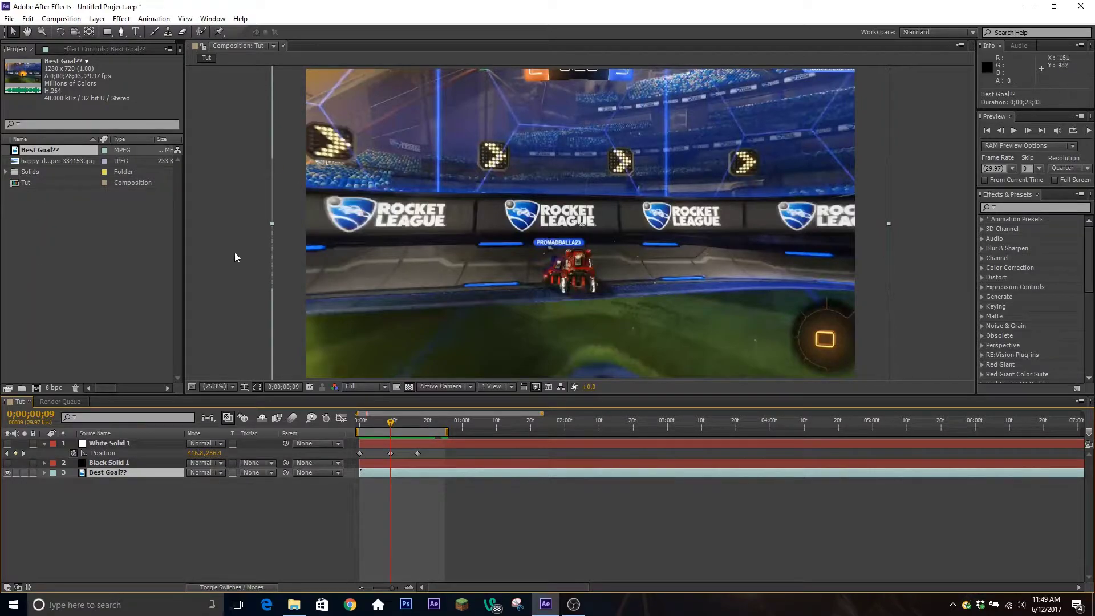
click(79, 160)
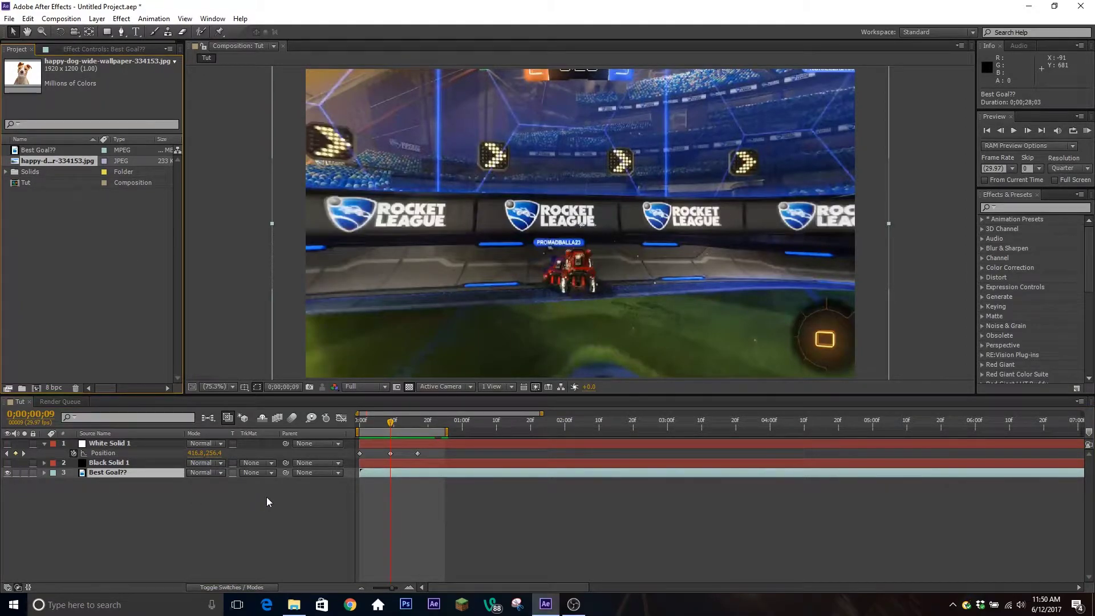
key(ctrl+alt+slash)
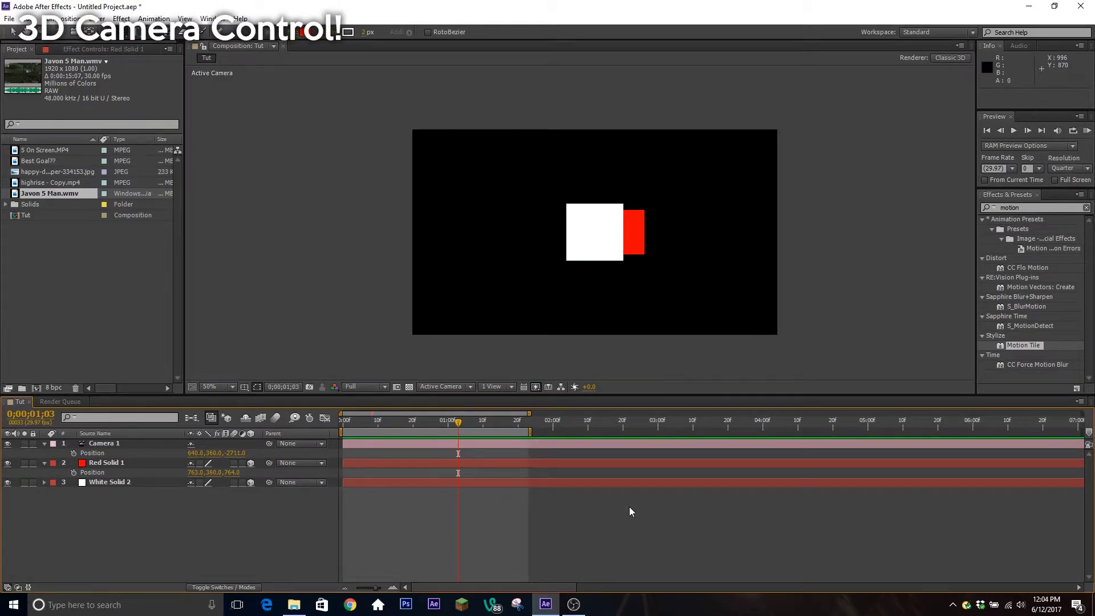
click(118, 443)
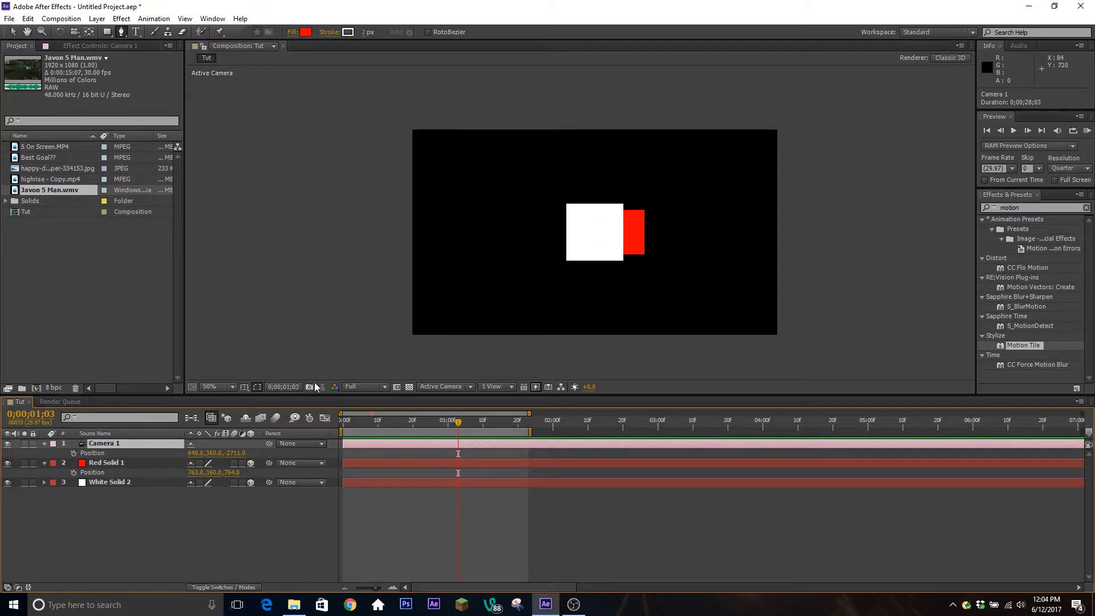
click(228, 388)
click(234, 184)
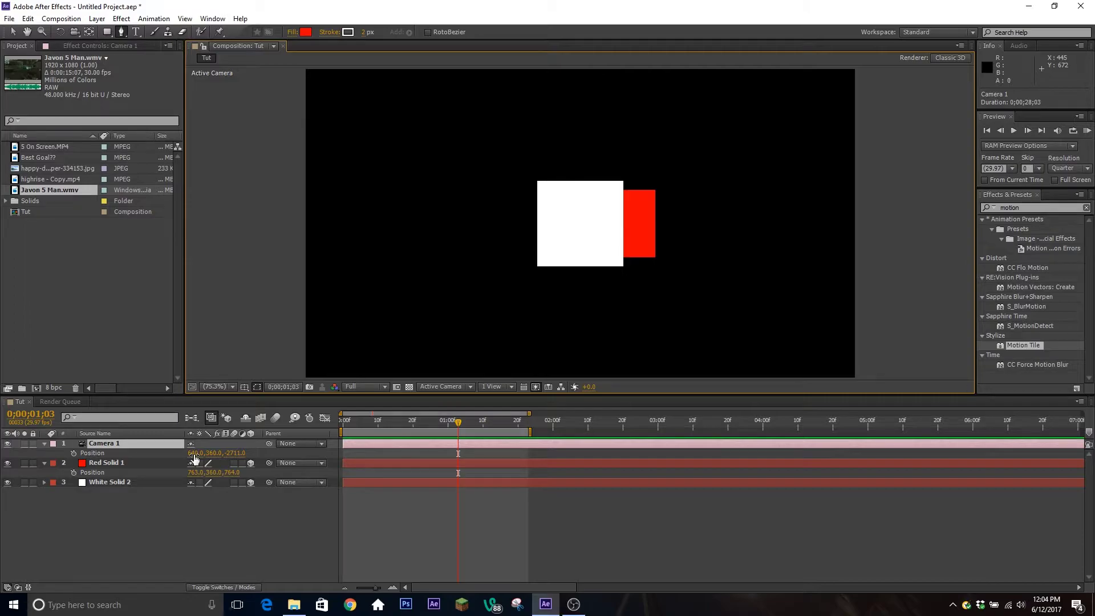
drag(194, 457, 67, 512)
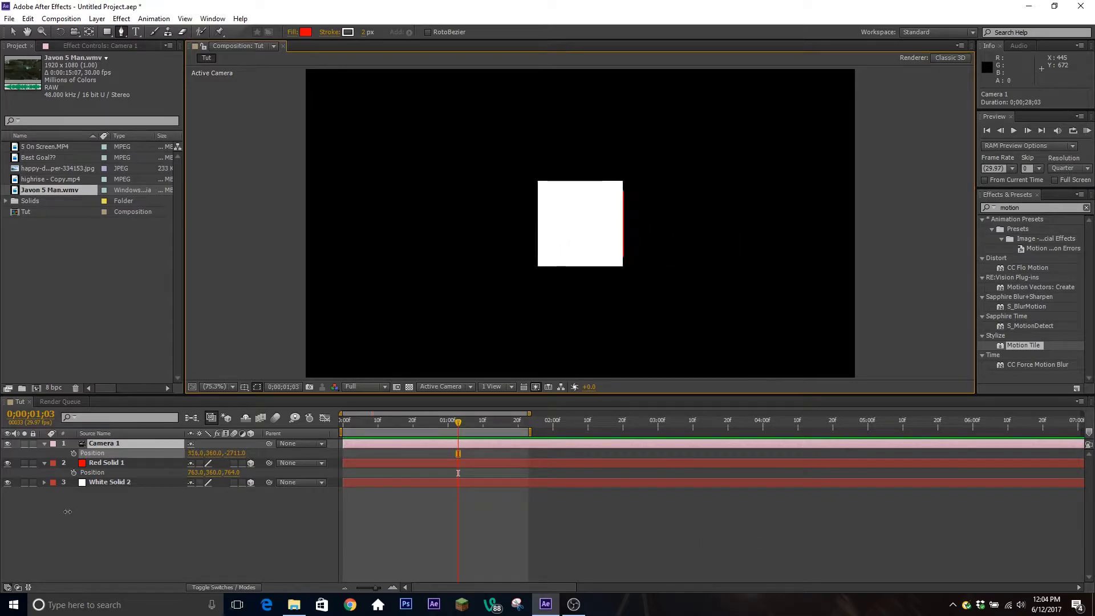
key(ctrl+z)
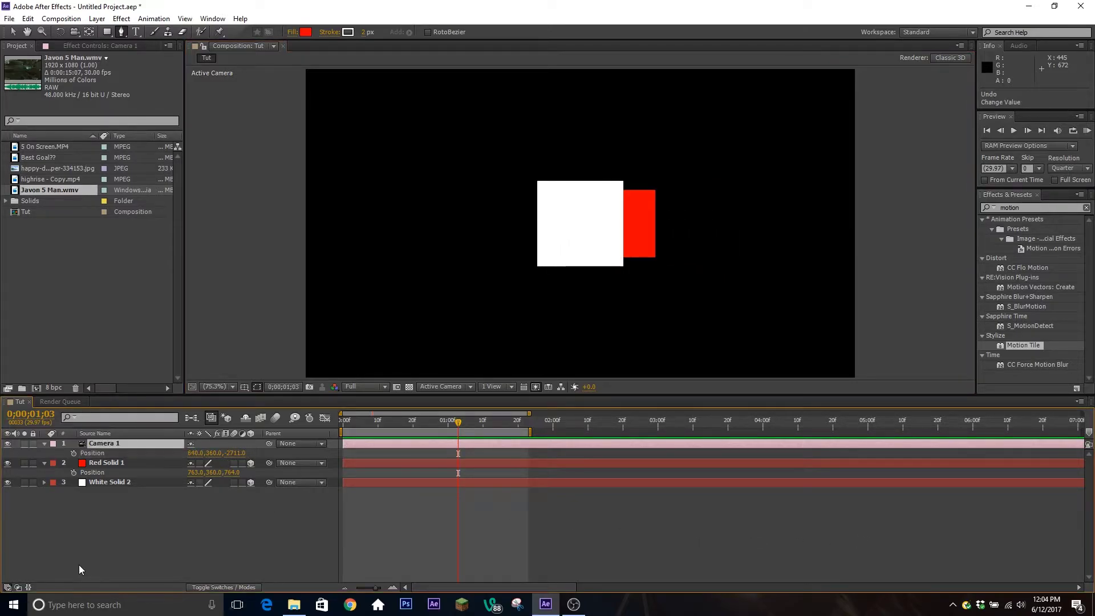
Add a 3D Null Object and parent Camera 1 to Null 1.
click(44, 443)
click(44, 443)
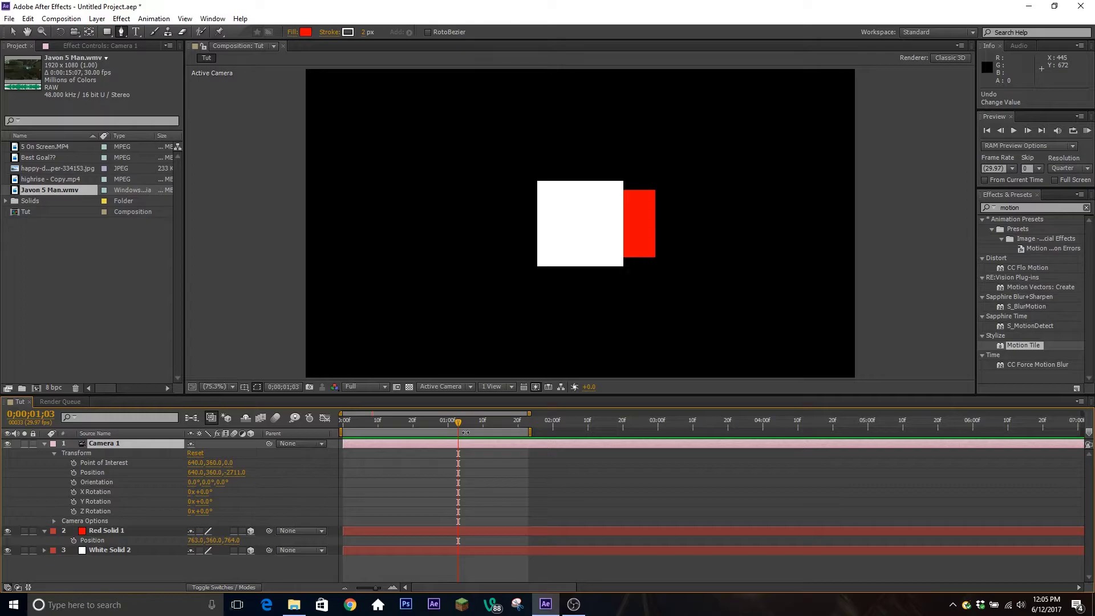
click(97, 18)
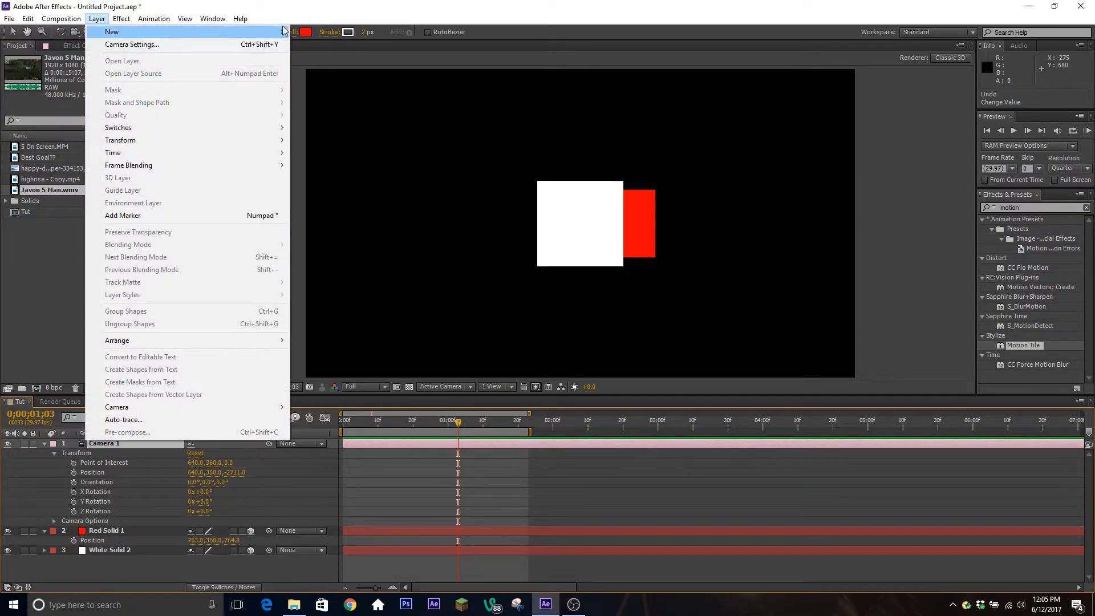
mouse_move(279, 32)
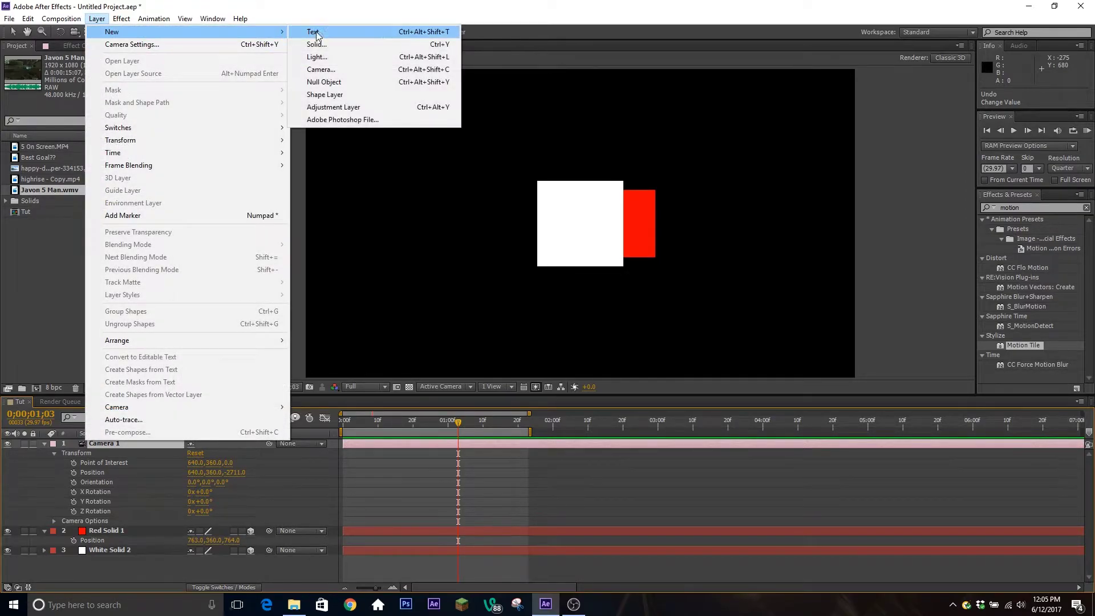
click(336, 83)
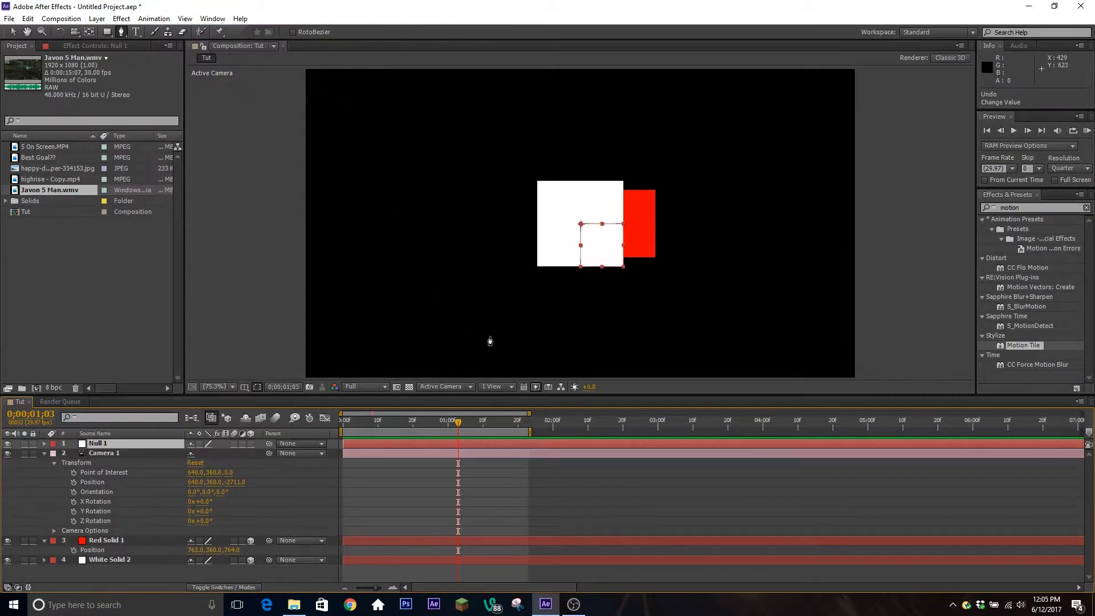
click(251, 444)
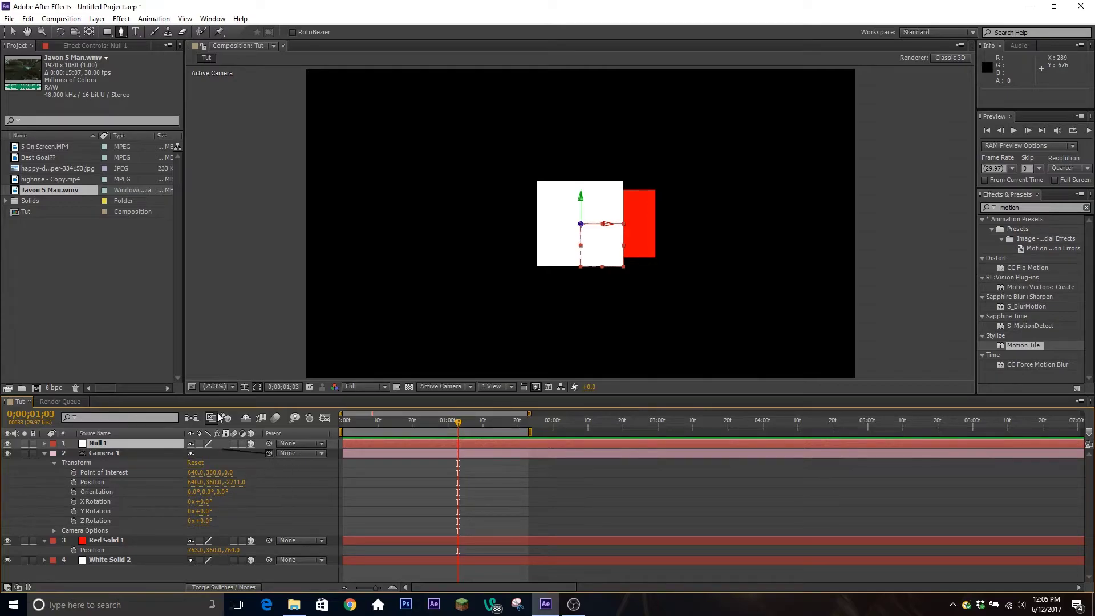
drag(269, 452, 111, 443)
Test the null's Position and X Rotation on the camera, undoing each change.
key(p)
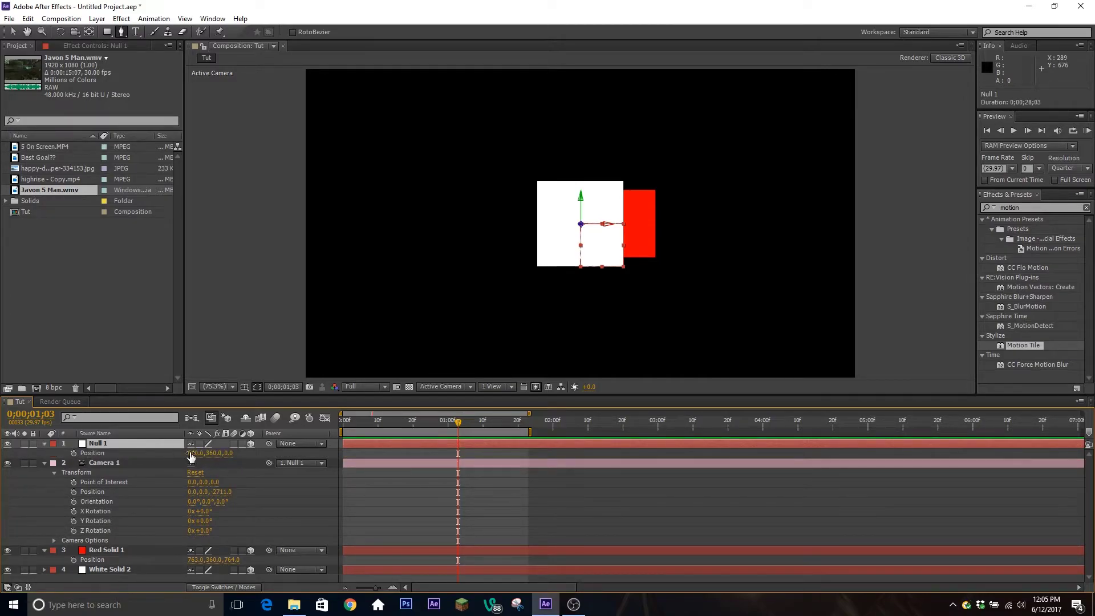
drag(191, 456, 423, 481)
key(ctrl+z)
drag(211, 453, 2, 502)
key(ctrl+z)
key(r)
drag(199, 463, 132, 461)
key(ctrl+z)
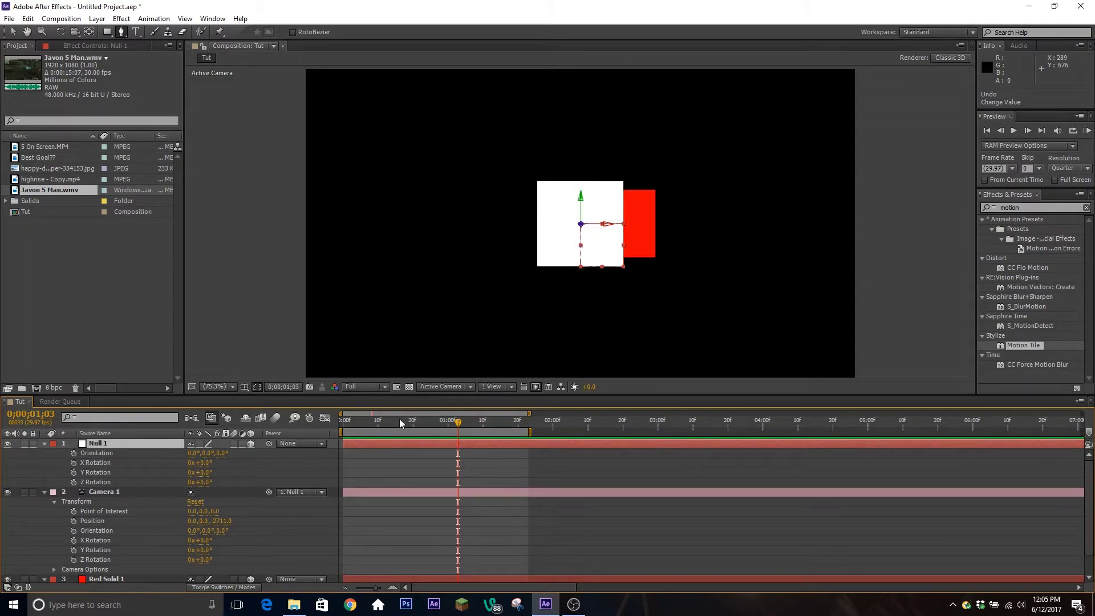
Step the playhead back one frame to the start of the Javon 5 Man.wmv clip.
drag(458, 423, 456, 427)
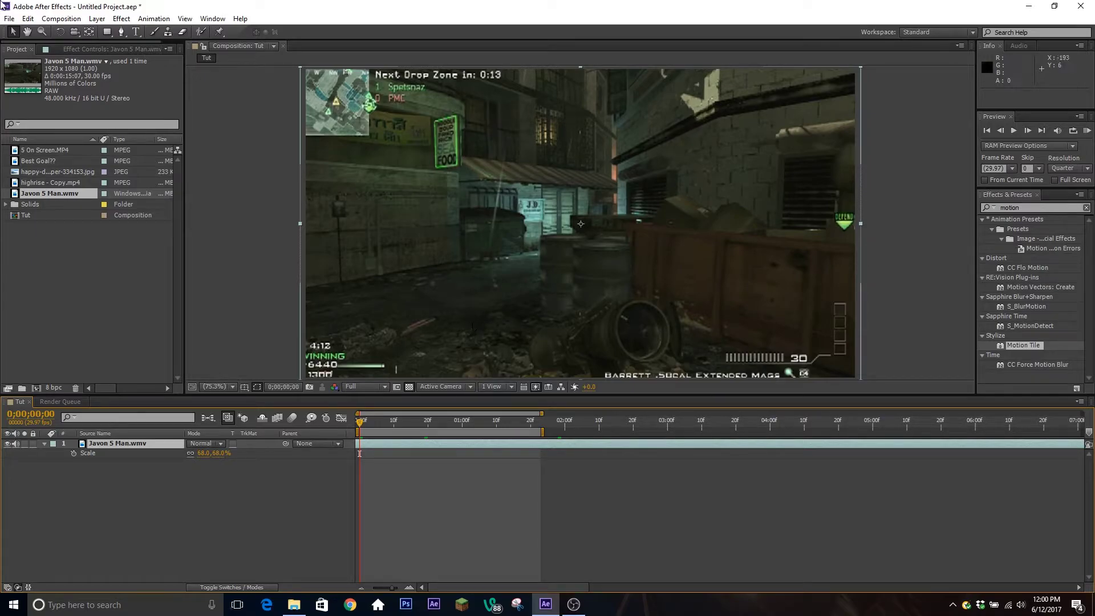
Select the Pen tool and zoom in on the green SEA FOOD sign at the first frame.
click(122, 33)
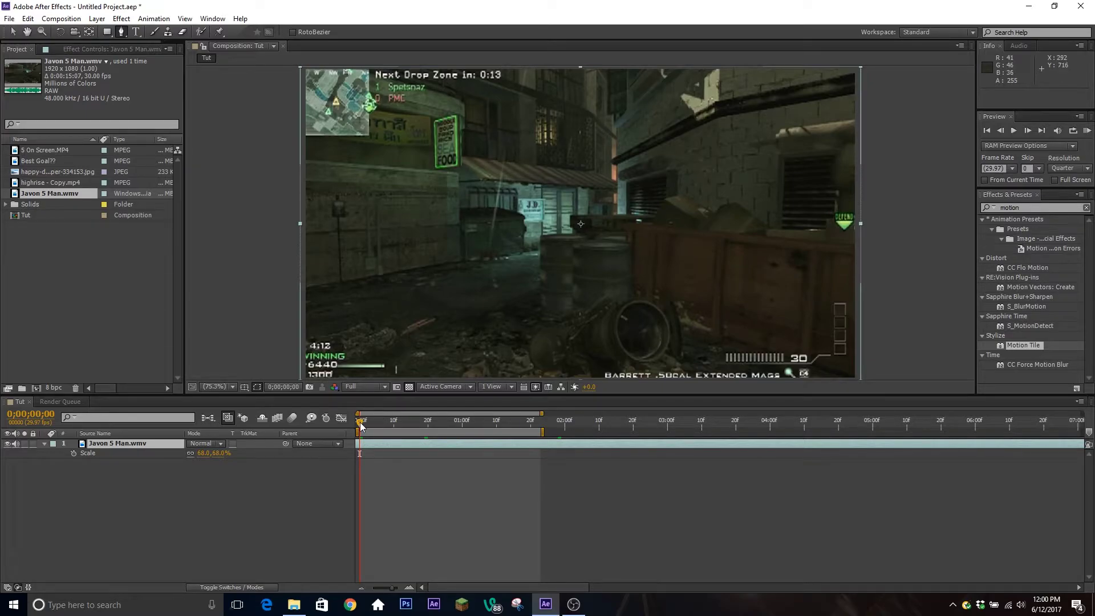
drag(360, 425, 374, 421)
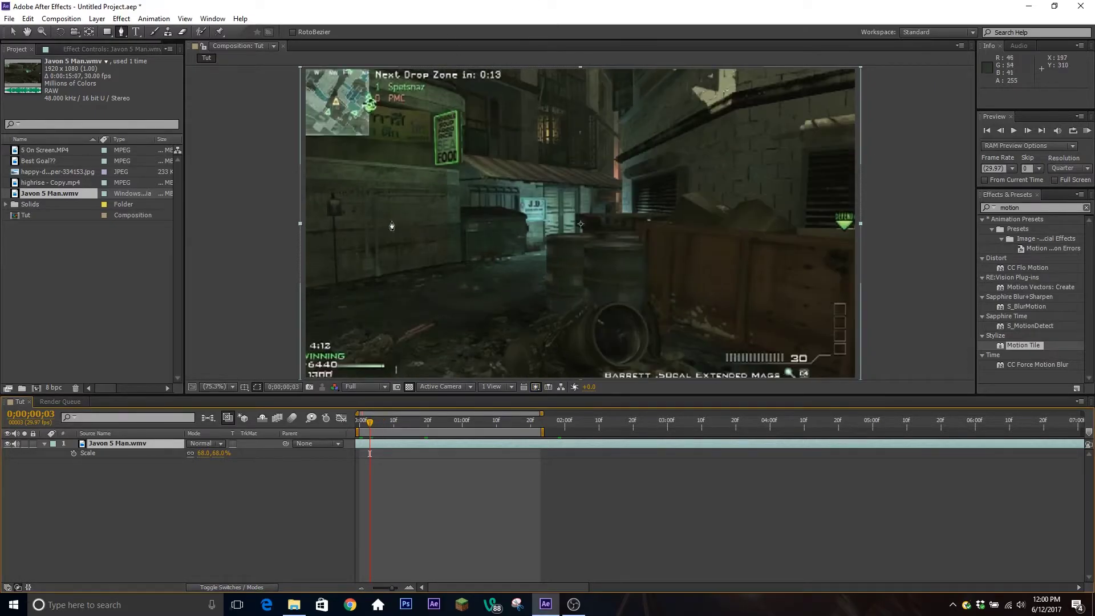
drag(370, 423, 360, 423)
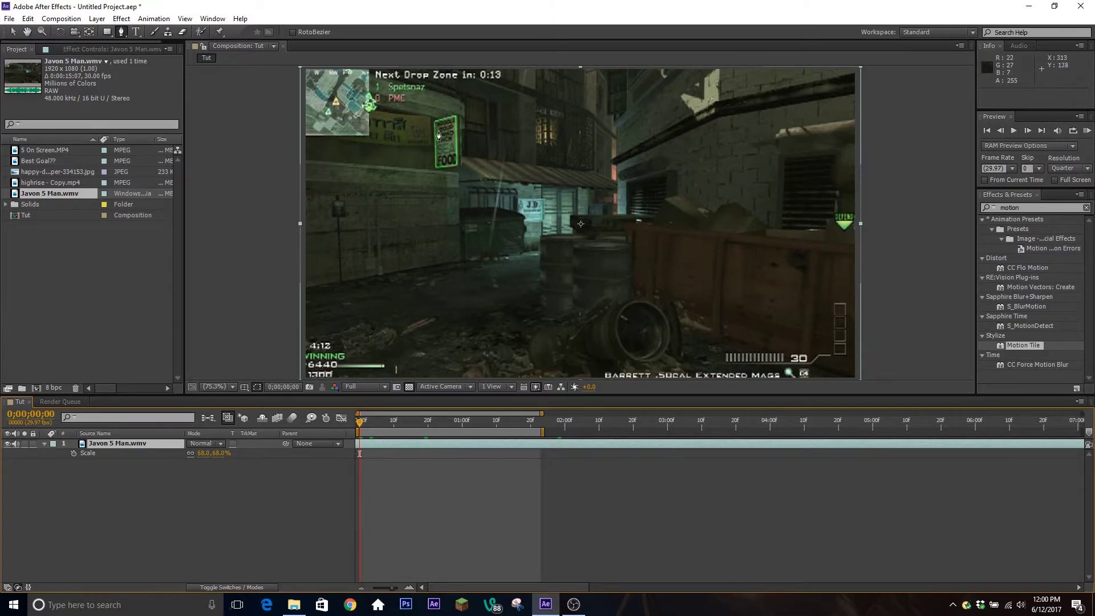
key(period)
key(period)
key(period)
drag(611, 233, 691, 333)
click(121, 34)
drag(630, 191, 689, 276)
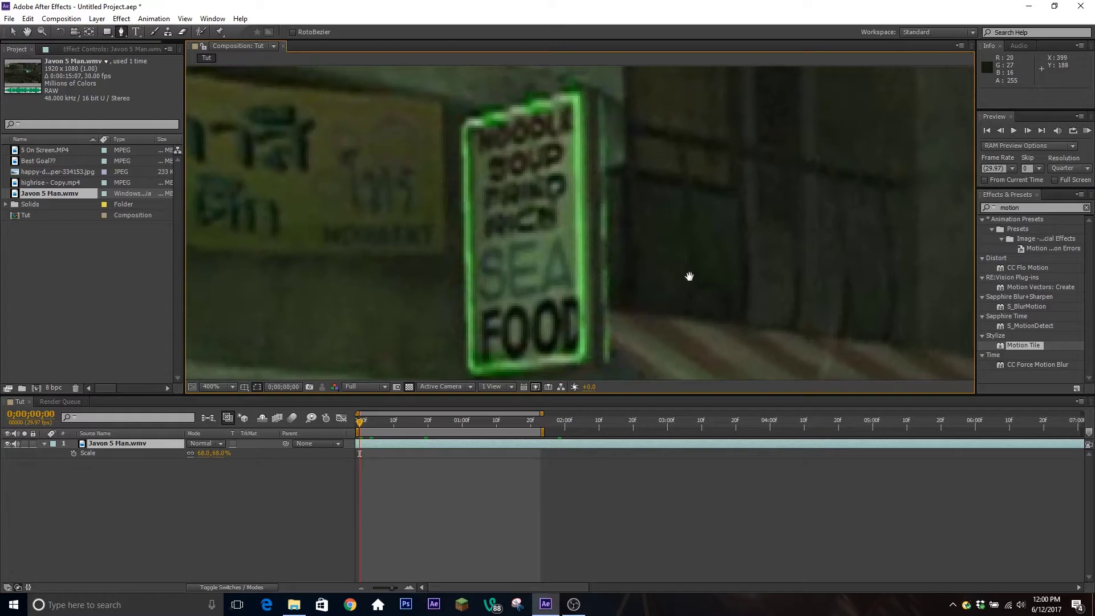
Draw a closed four-point Mask 1 on the sign's corners.
click(577, 87)
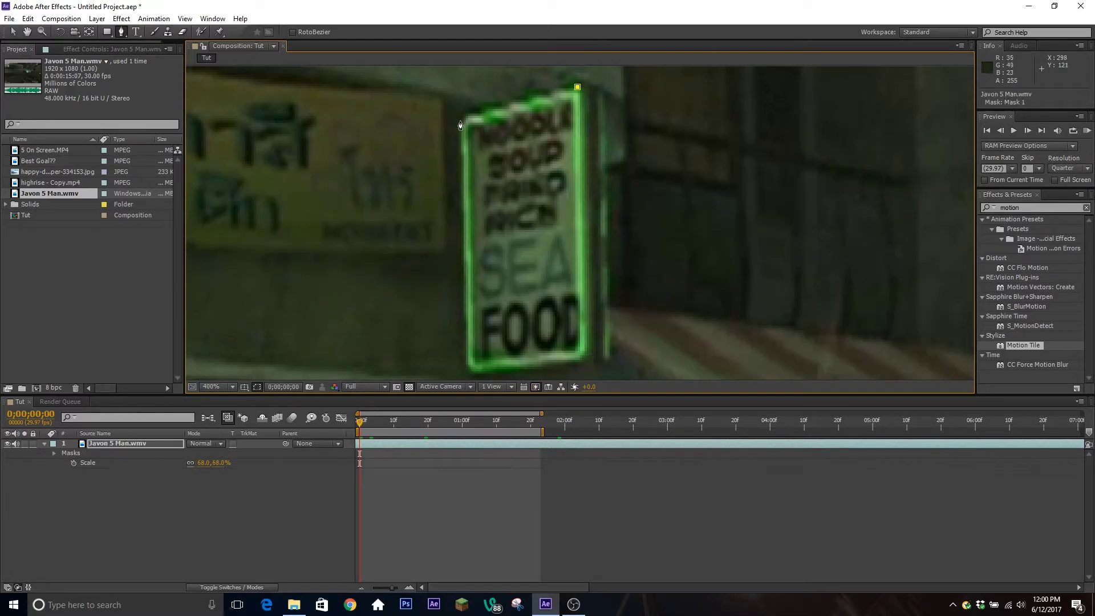
click(461, 118)
click(468, 373)
click(584, 360)
click(577, 89)
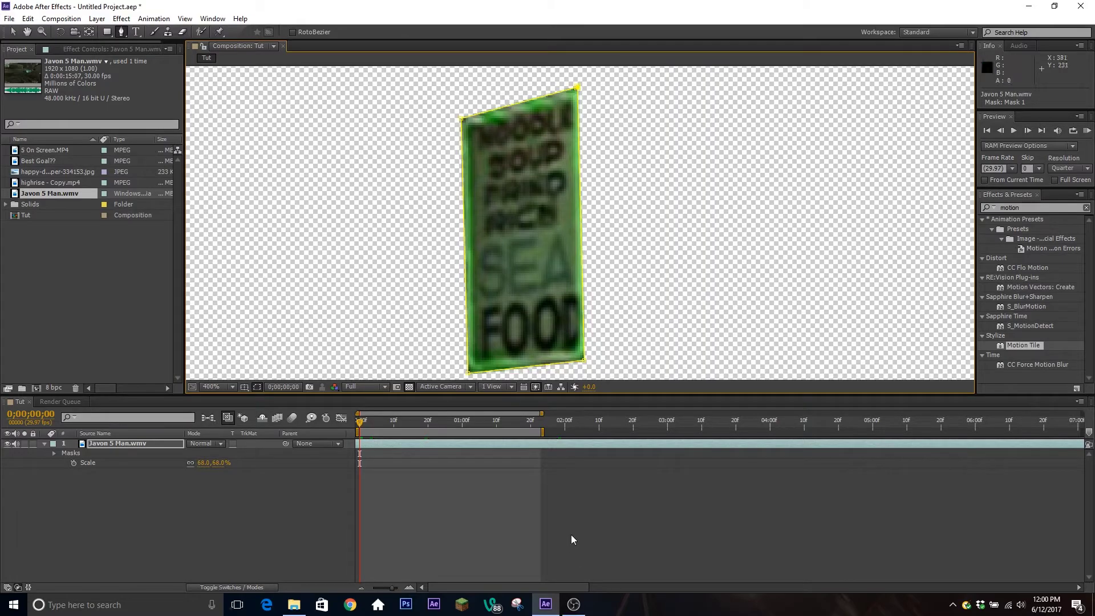
Keyframe the Mask Path and free-transform the mask back onto the sign at frame 8.
drag(360, 421, 383, 422)
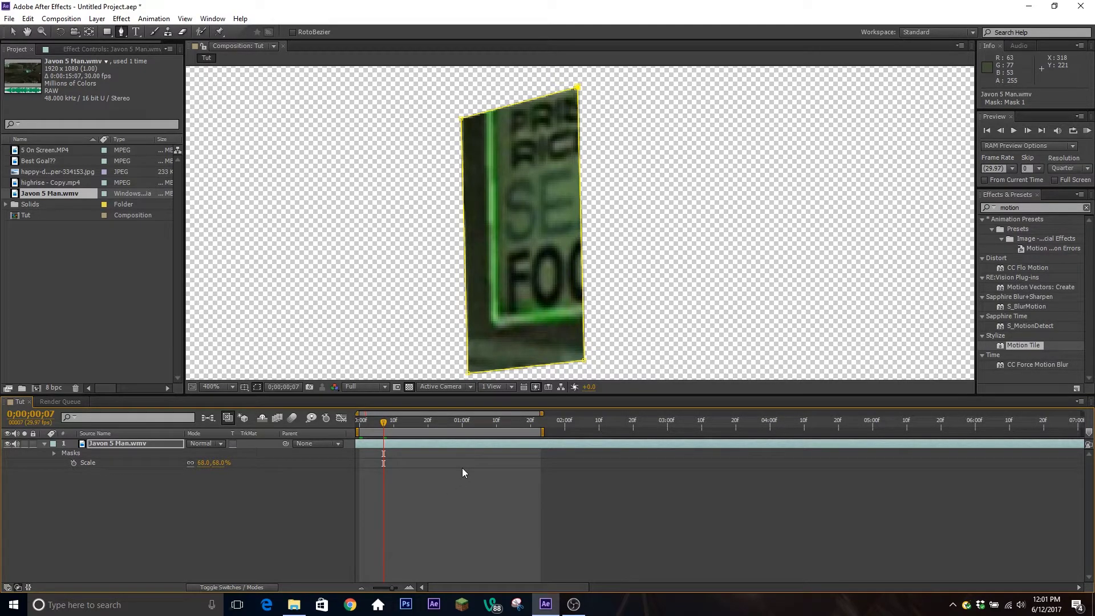
key(alt+shift+m)
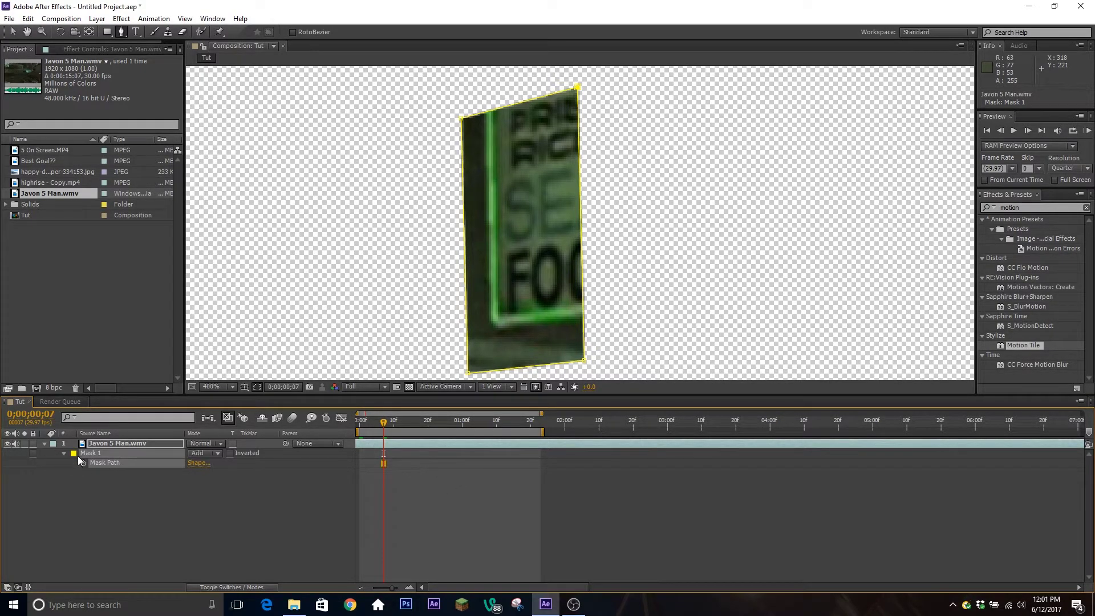
drag(383, 421, 337, 422)
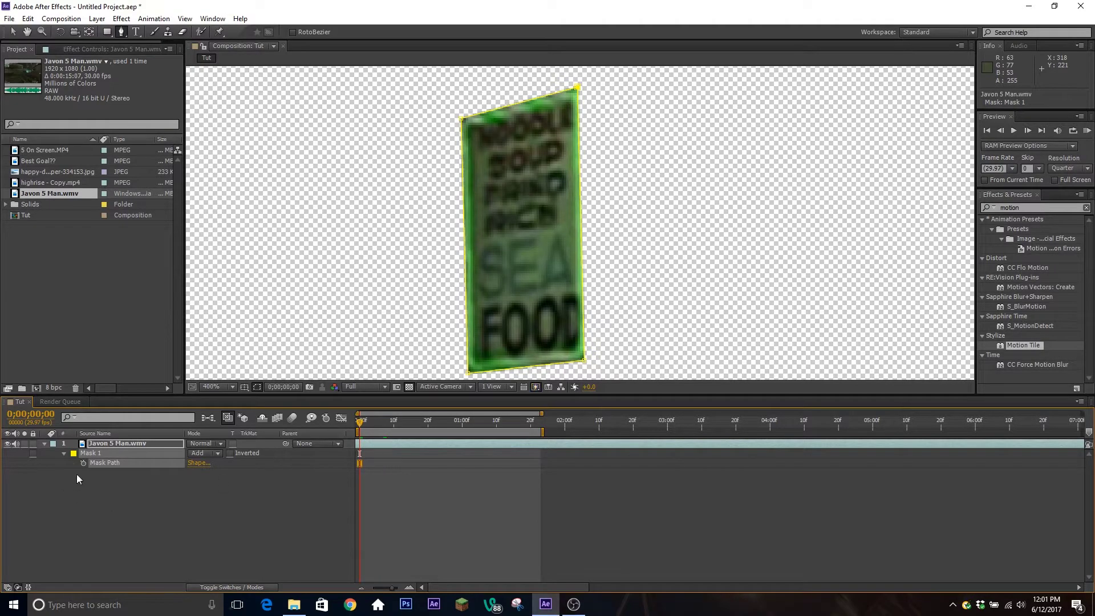
click(386, 421)
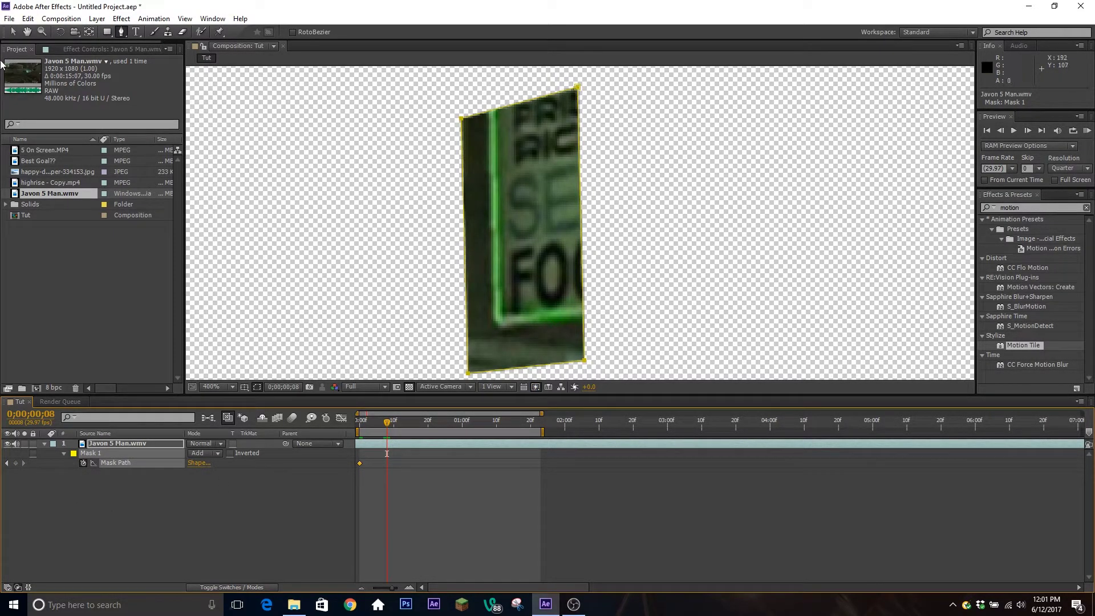
click(12, 32)
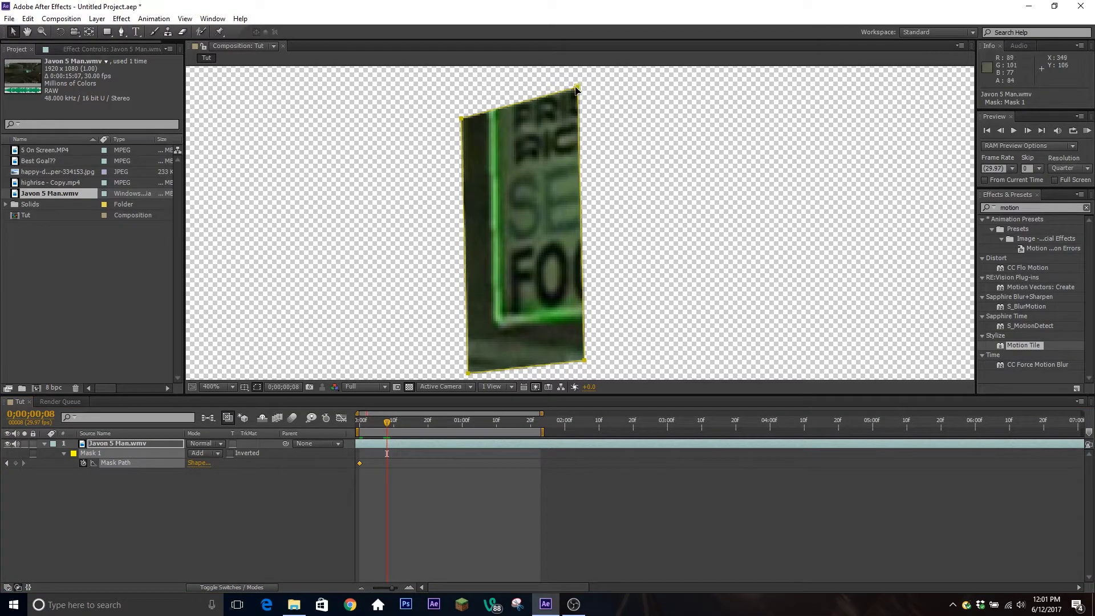
double_click(567, 123)
drag(541, 163, 564, 131)
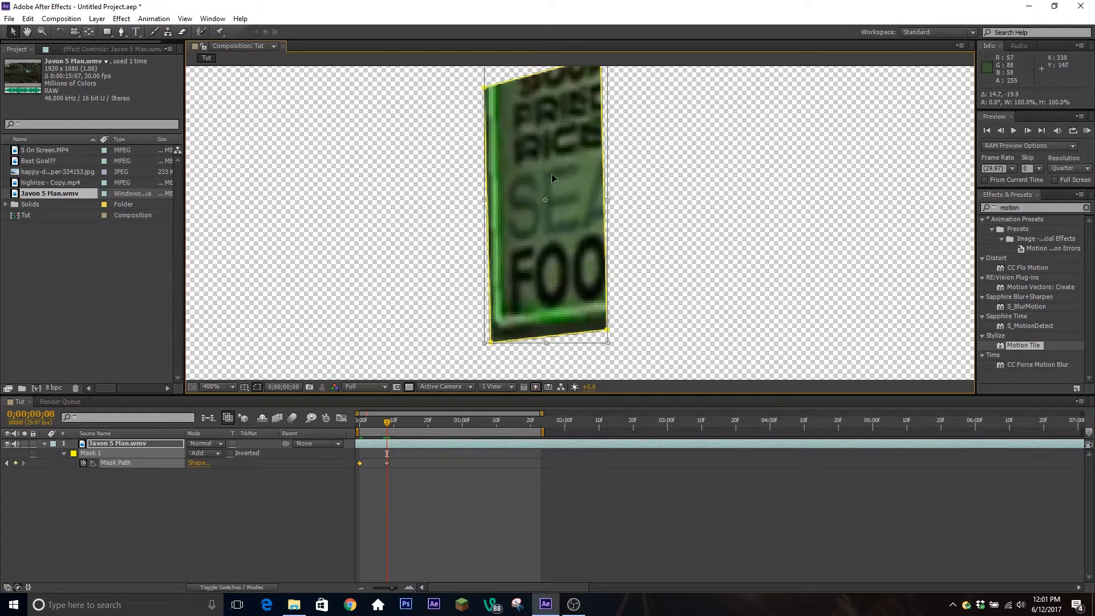
drag(552, 170, 556, 152)
drag(558, 193, 562, 191)
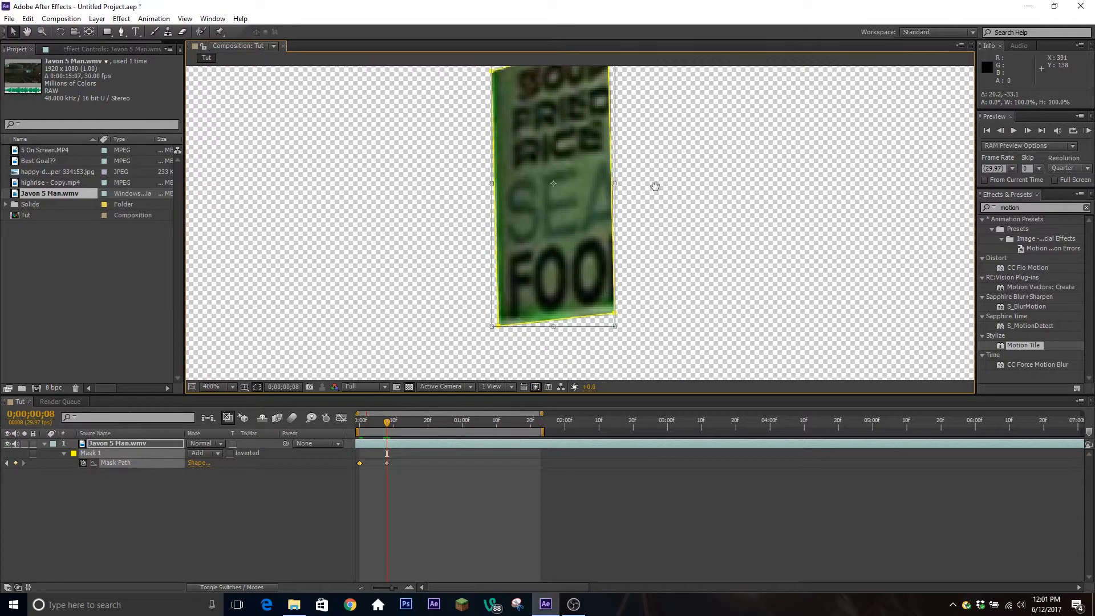
drag(655, 186, 589, 261)
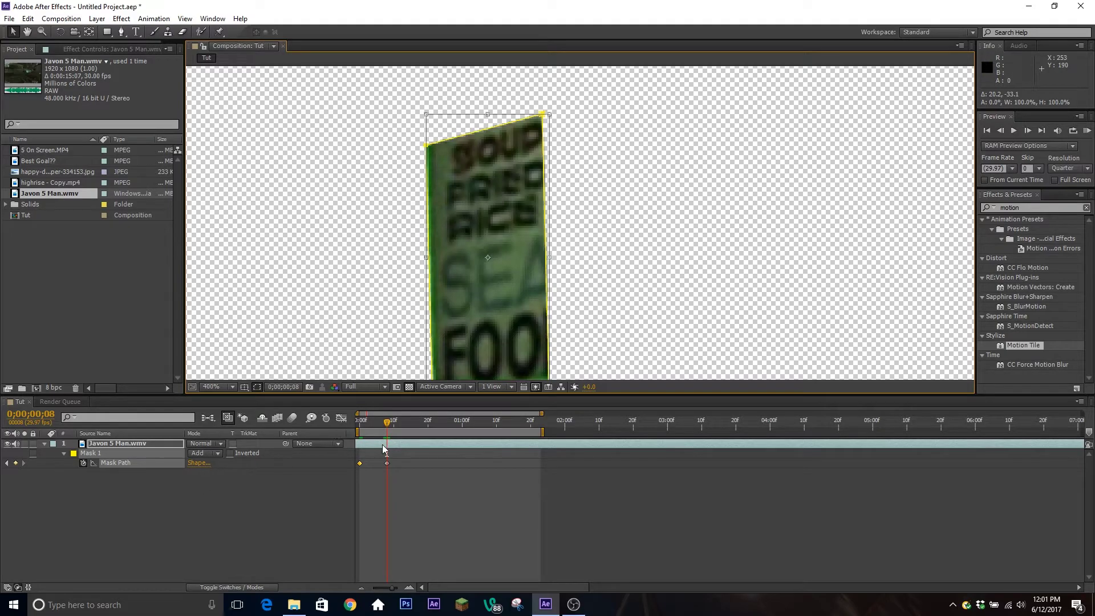
Duplicate the Javon 5 Man.wmv layer and delete Mask 1 from the top copy.
key(ctrl+d)
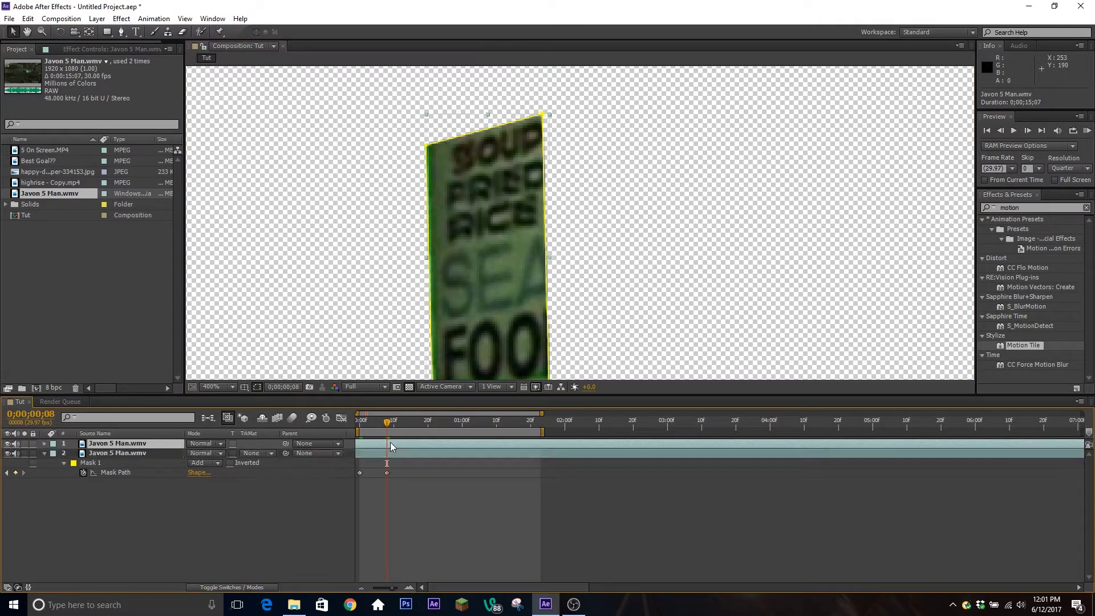
key(m)
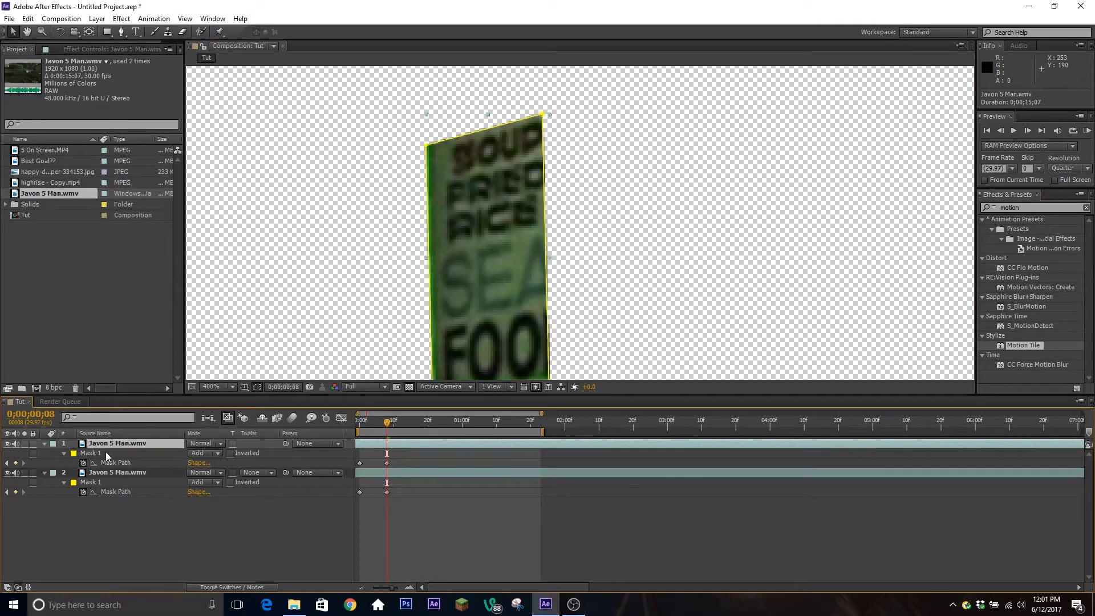
click(105, 451)
key(Delete)
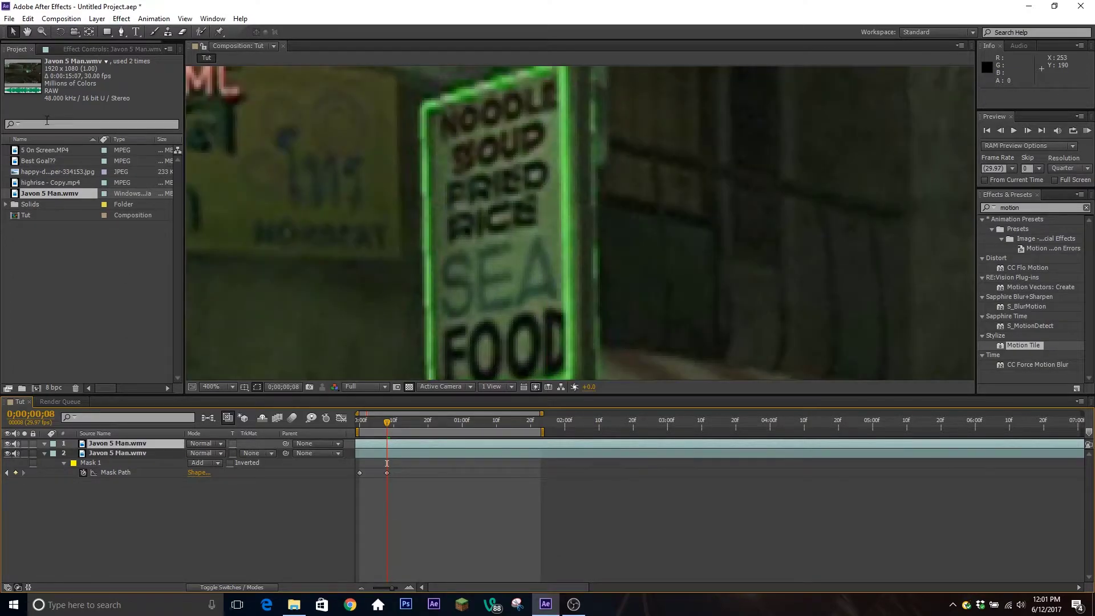
Draw a new closed four-point mask around the sign on layer 1 at frame 8.
click(121, 31)
key(comma)
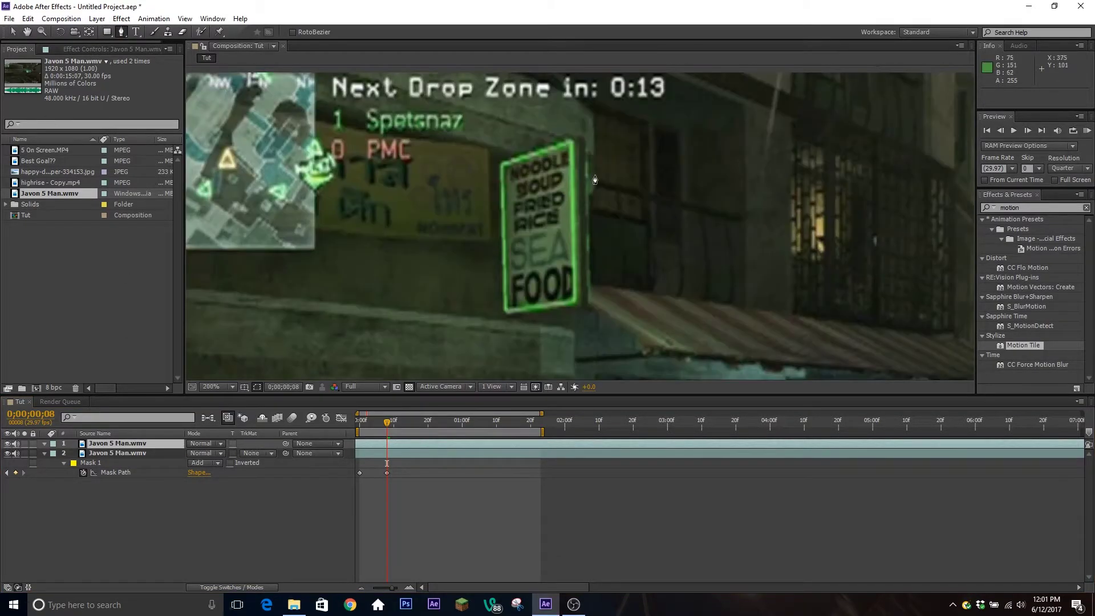
click(571, 139)
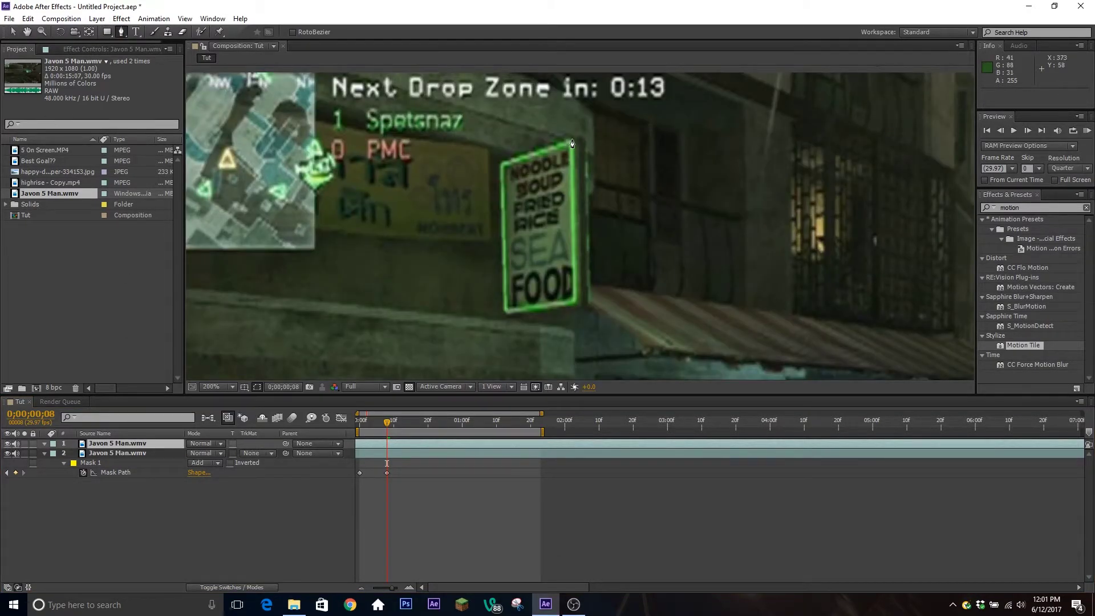
click(501, 162)
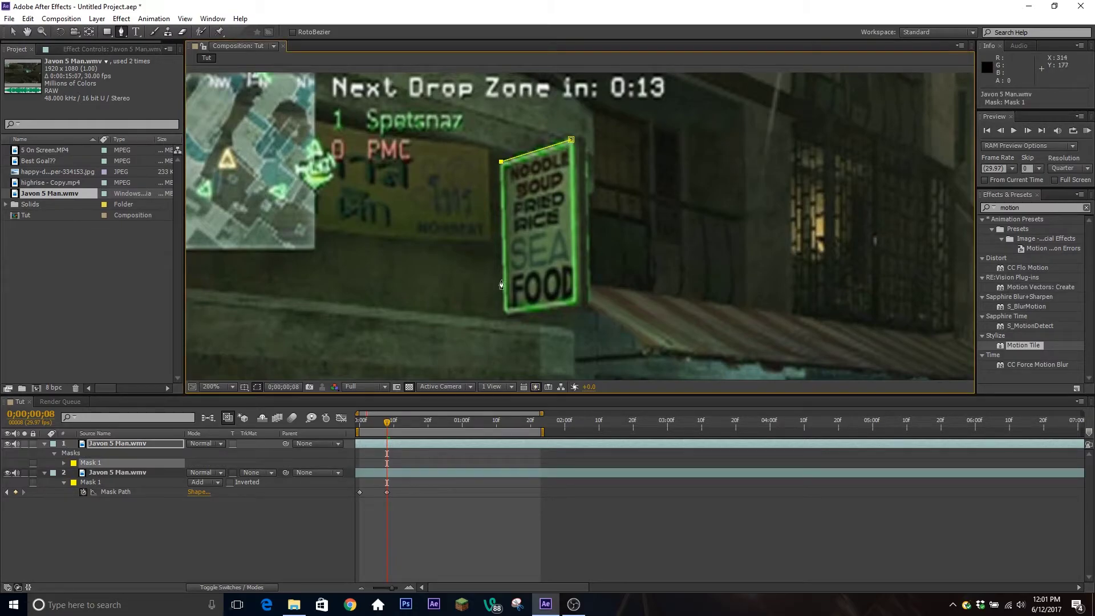
click(504, 316)
click(576, 305)
click(571, 140)
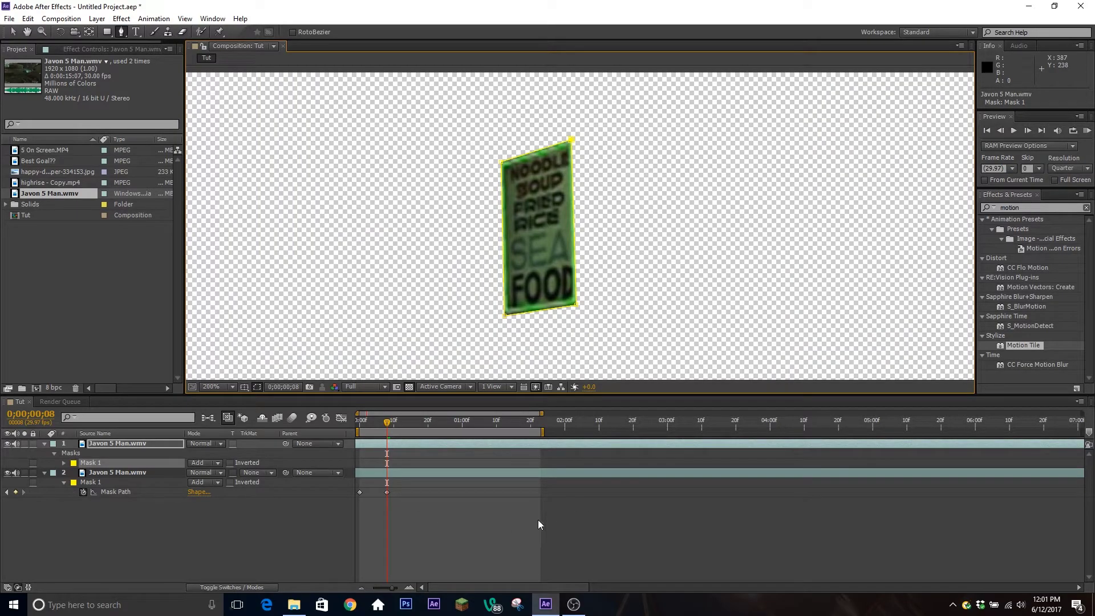
Paste the new mask shape into layer 2's Mask Path and scrub back to check it.
key(ctrl+v)
click(453, 466)
click(417, 464)
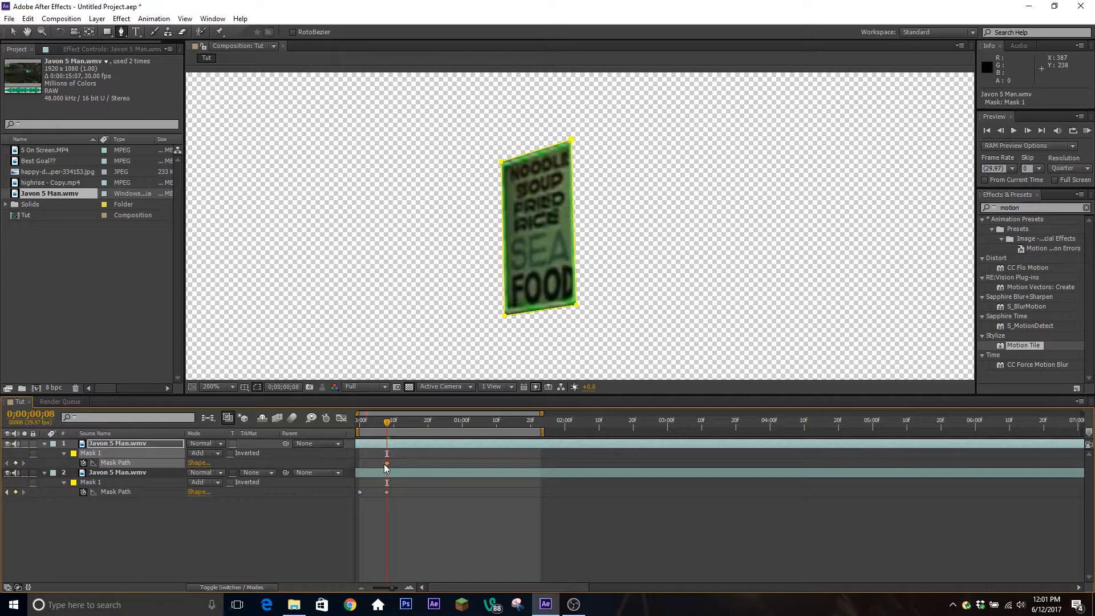
click(121, 493)
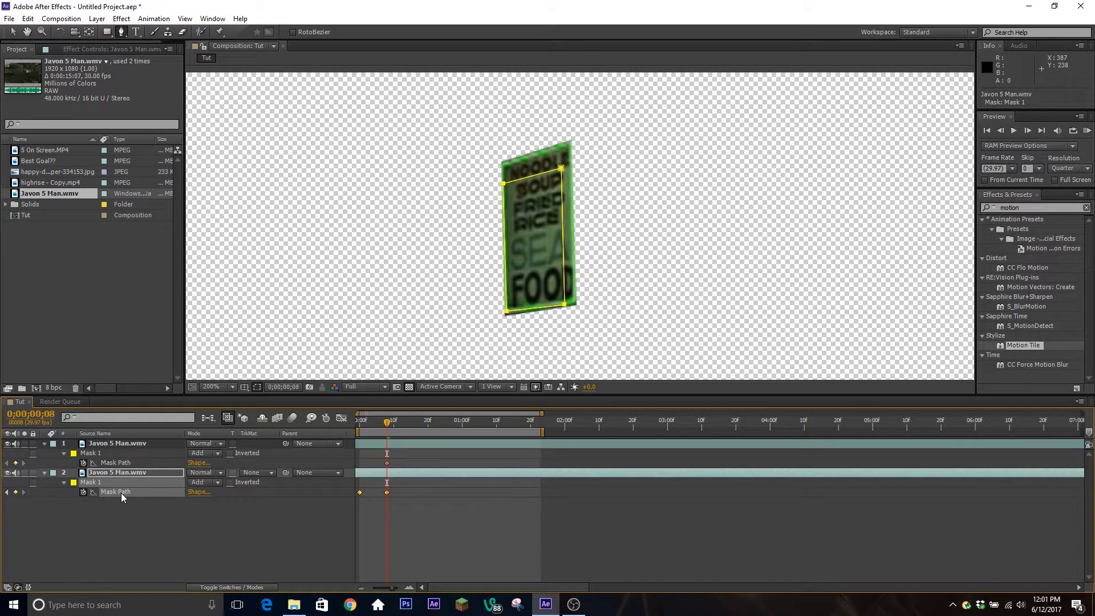
key(ctrl+v)
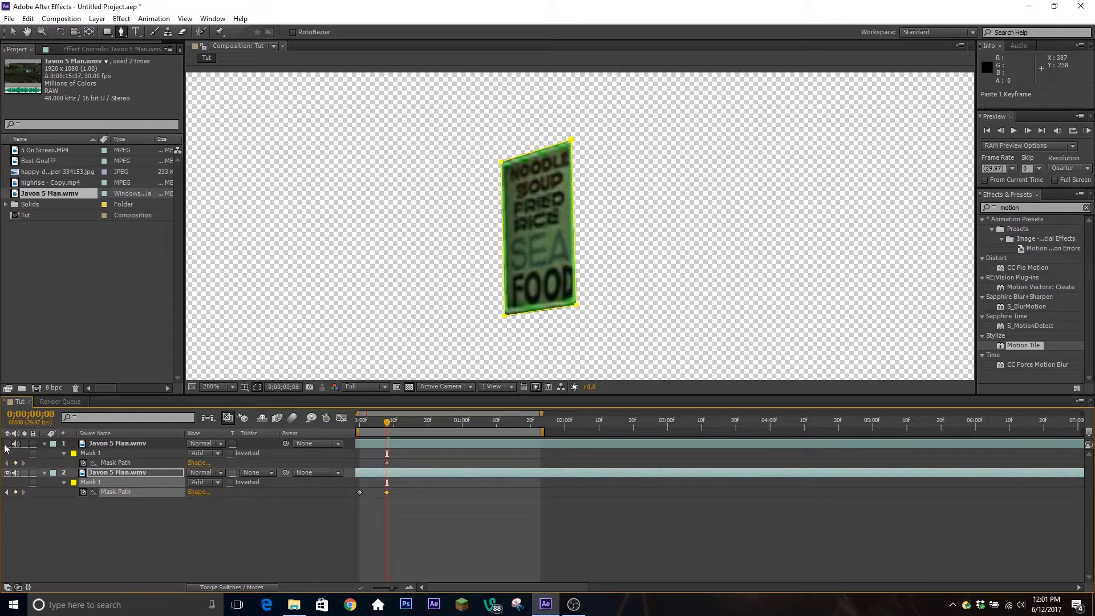
drag(387, 422, 472, 423)
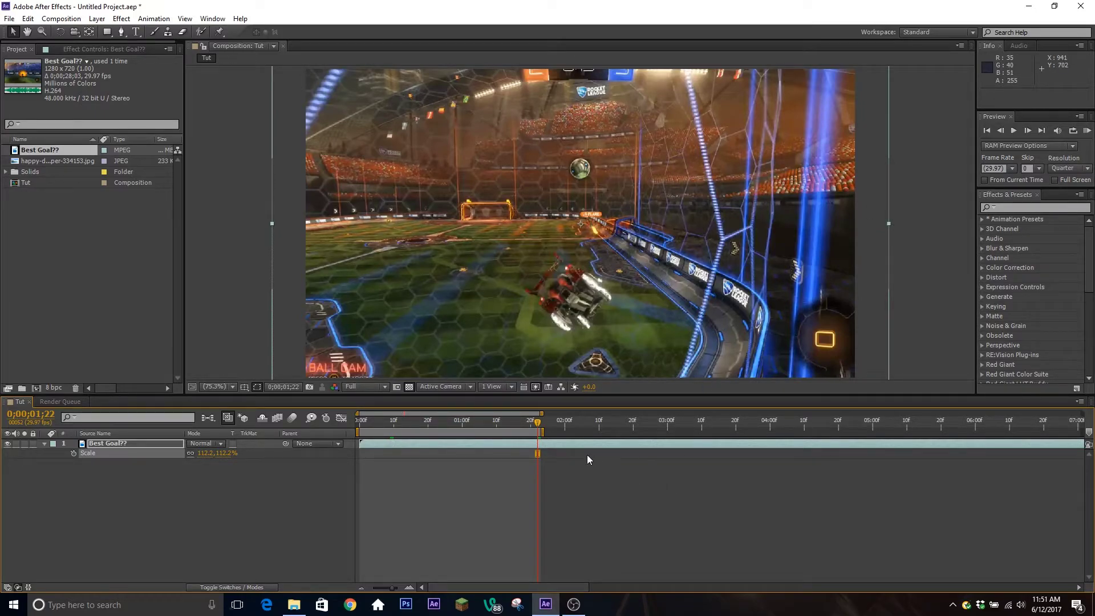
Move the Scale keyframe to an earlier frame and preview the animation.
drag(537, 425, 459, 427)
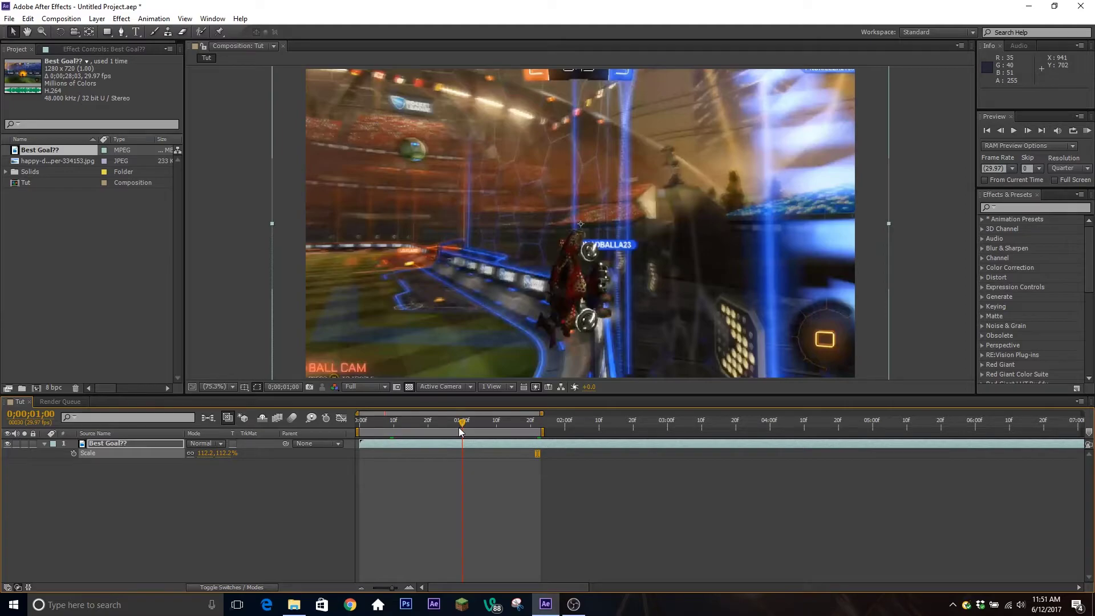
key(Delete)
key(alt+shift+s)
click(1087, 130)
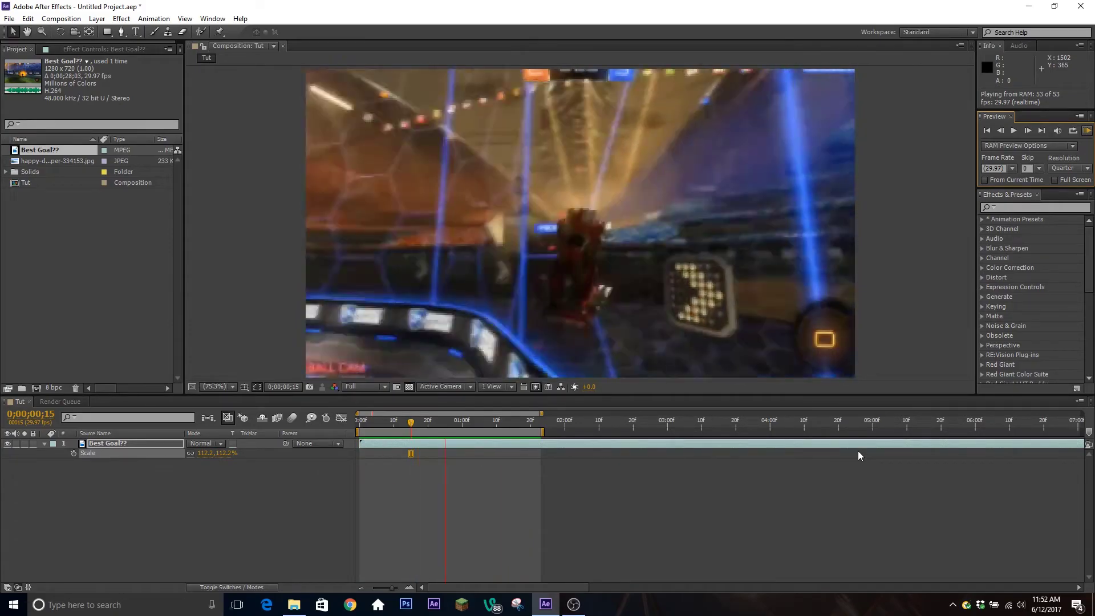
key(space)
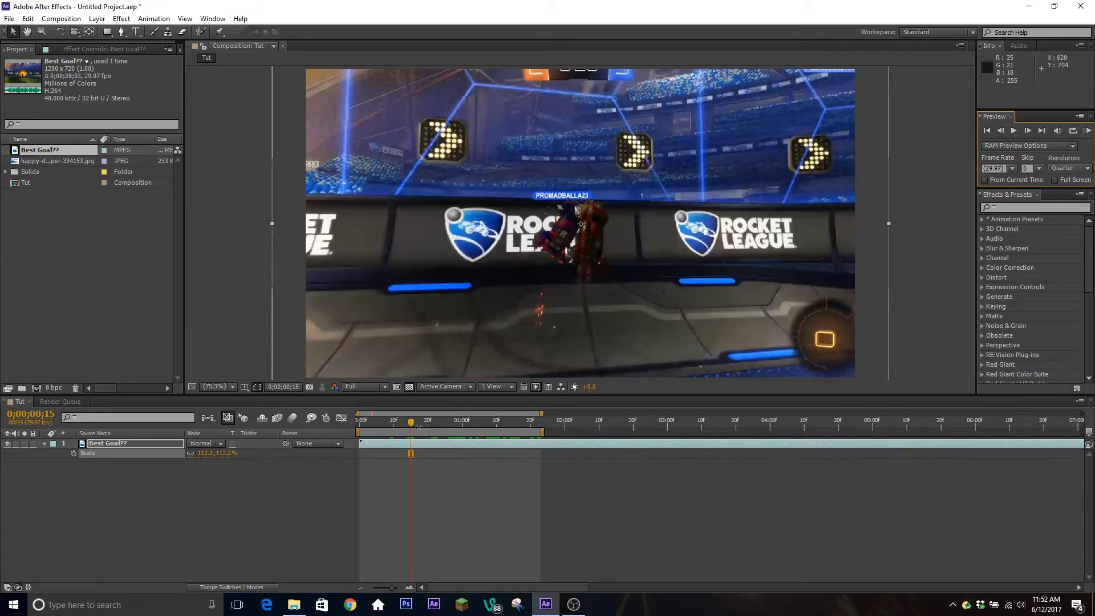
Set the time to 0;00;00;22, run a RAM preview, then stop it.
click(369, 425)
mouse_move(421, 431)
mouse_down()
mouse_move(487, 427)
mouse_move(437, 435)
mouse_up()
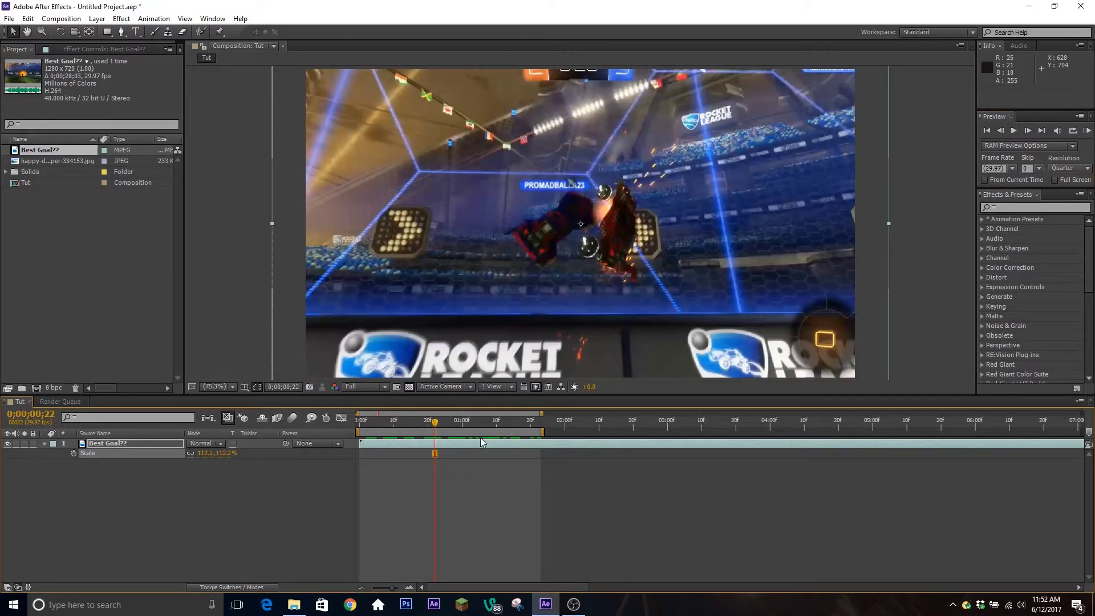
click(1087, 132)
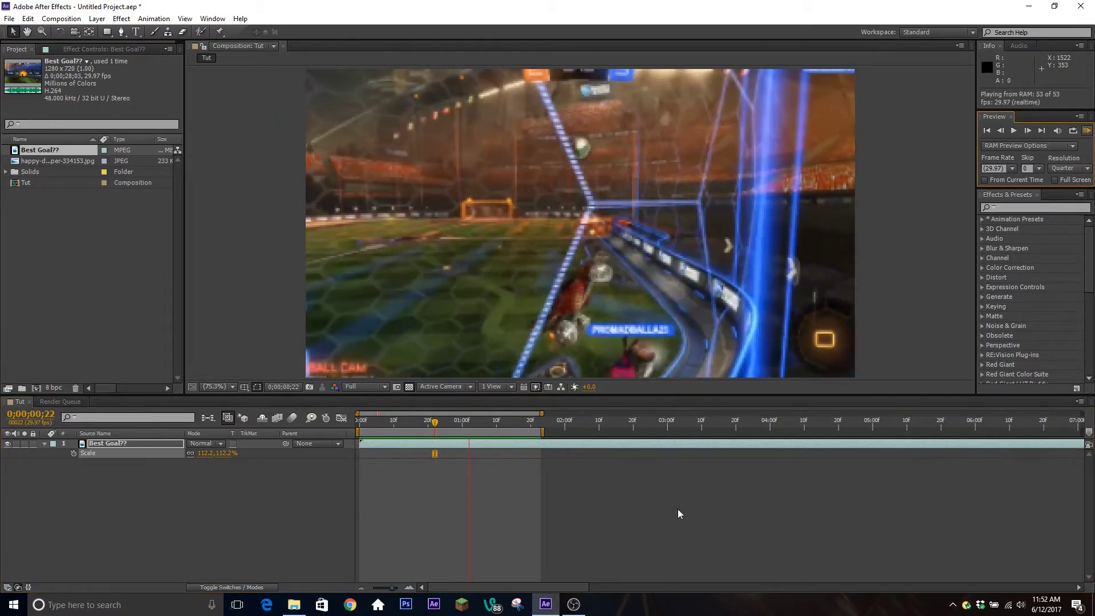
key(space)
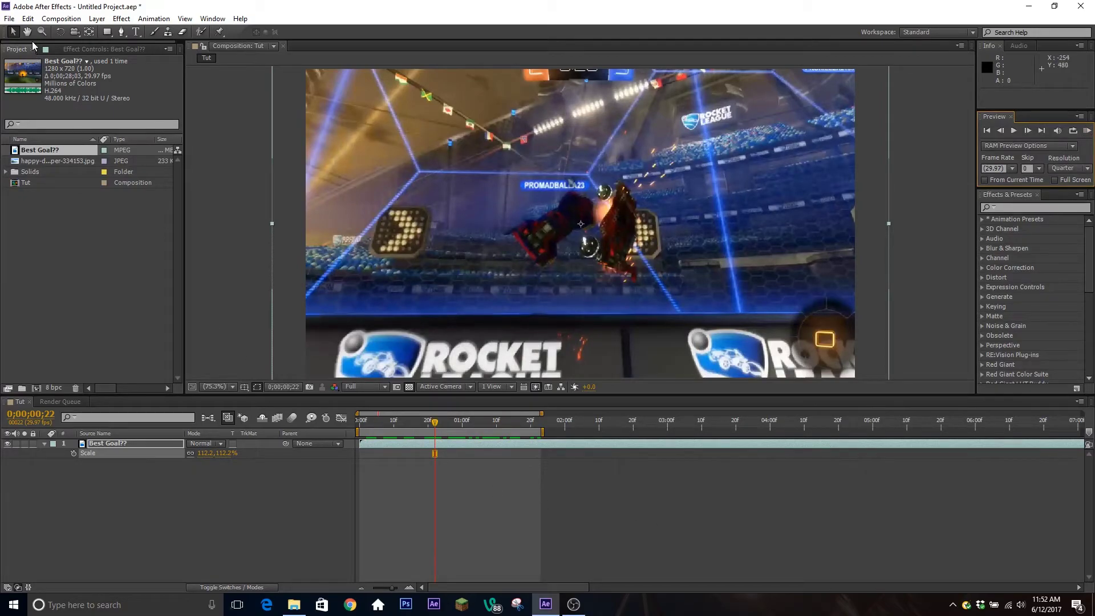
Purge all cached memory with Edit > Purge > All Memory.
click(28, 19)
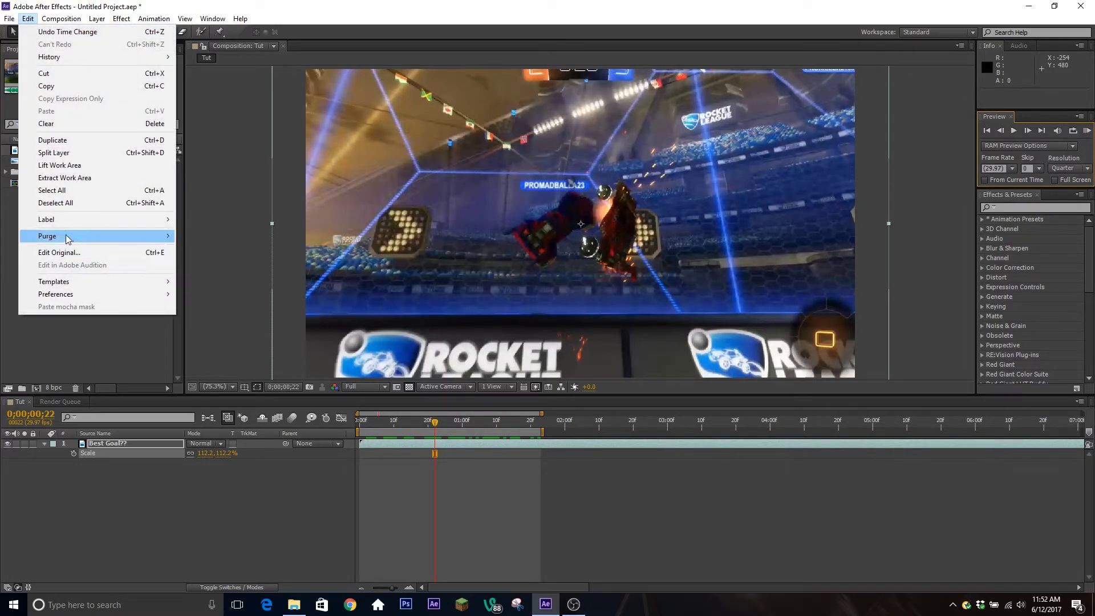
mouse_move(67, 234)
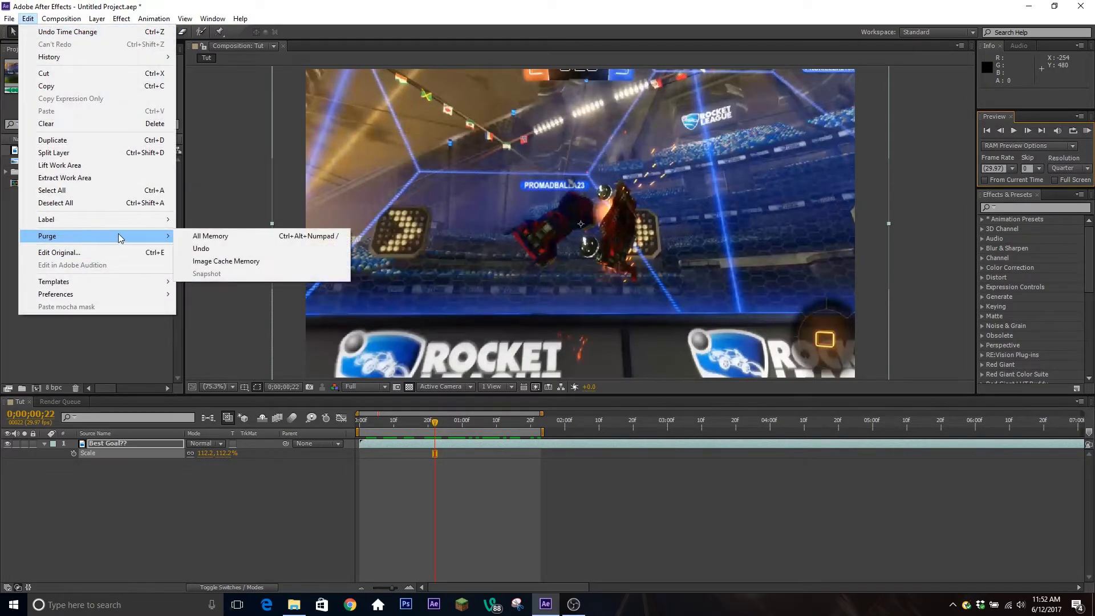
click(213, 235)
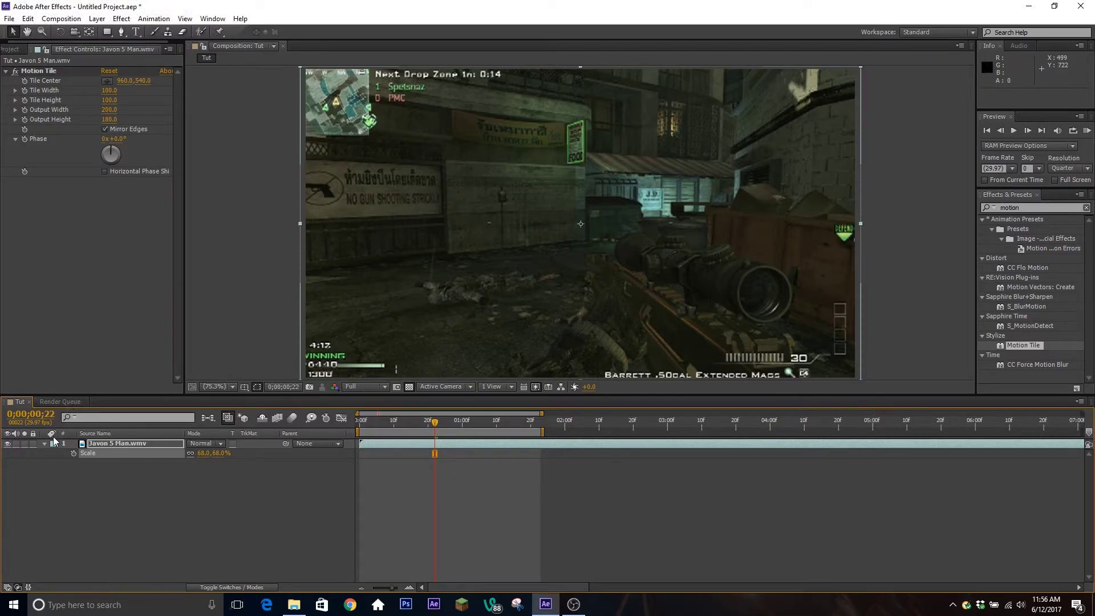
click(167, 489)
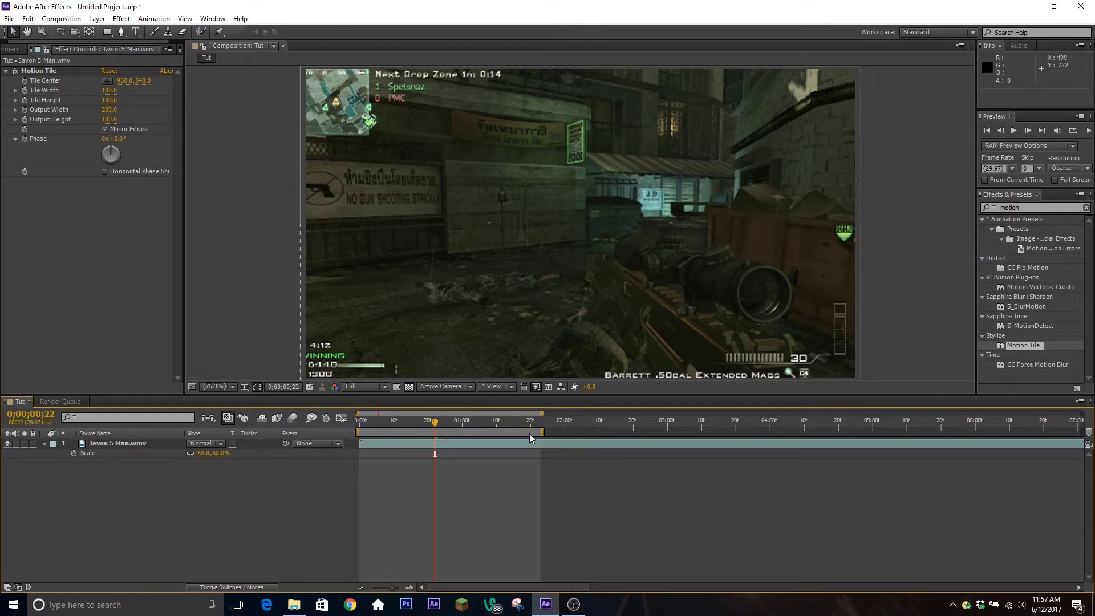
right_click(398, 445)
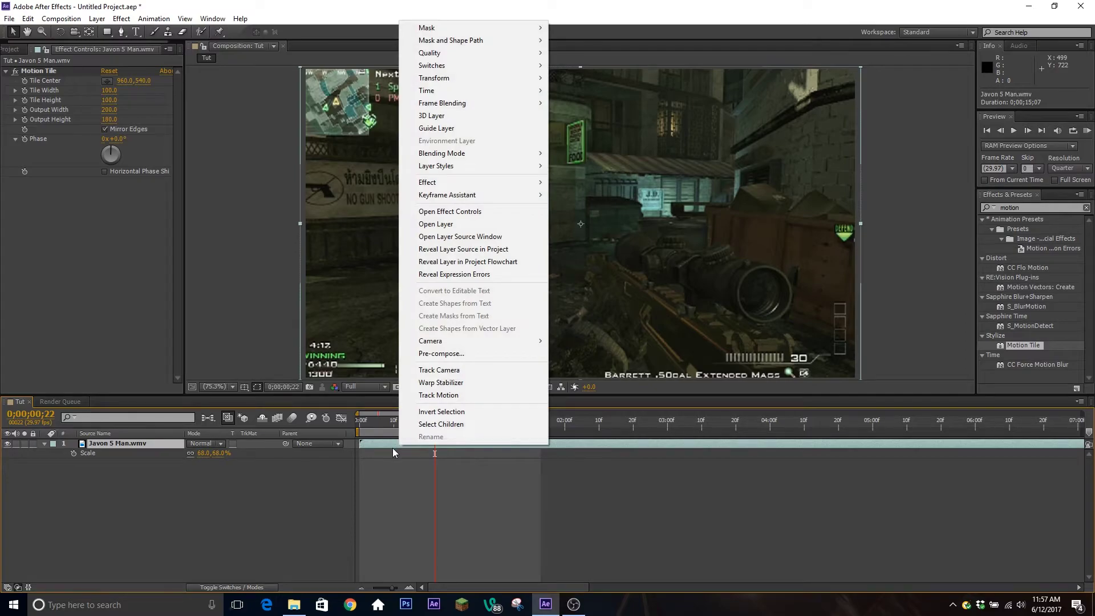
click(517, 355)
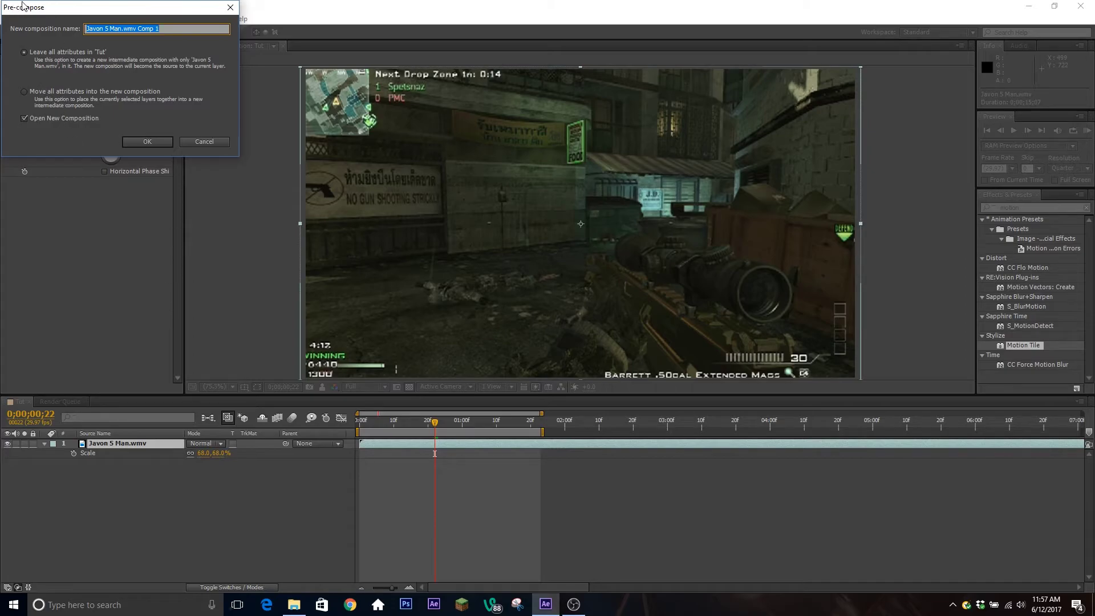
drag(130, 7, 361, 133)
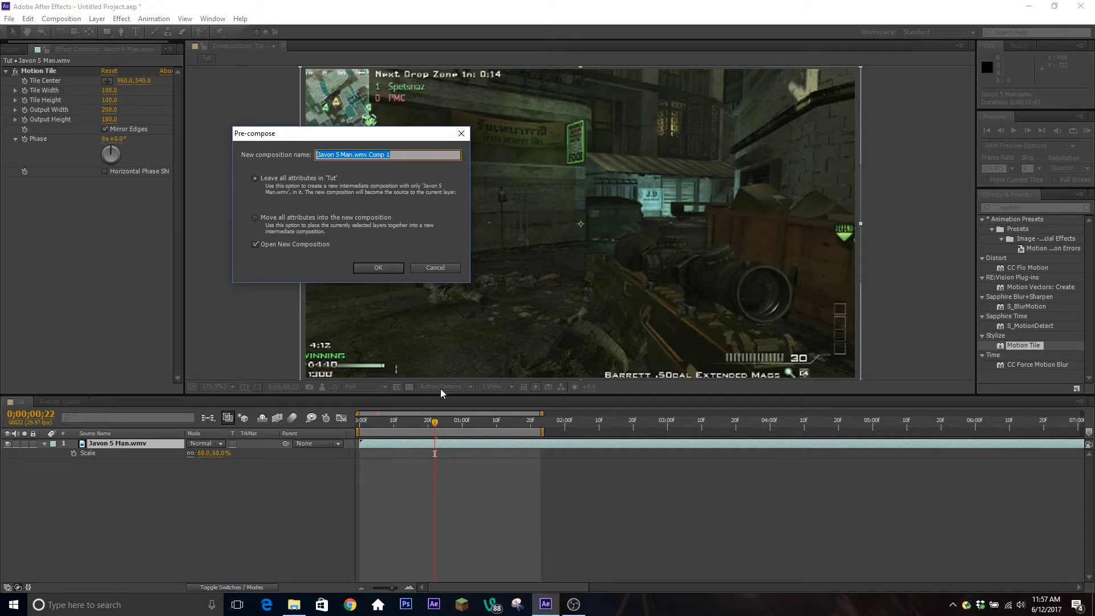
click(348, 226)
click(291, 219)
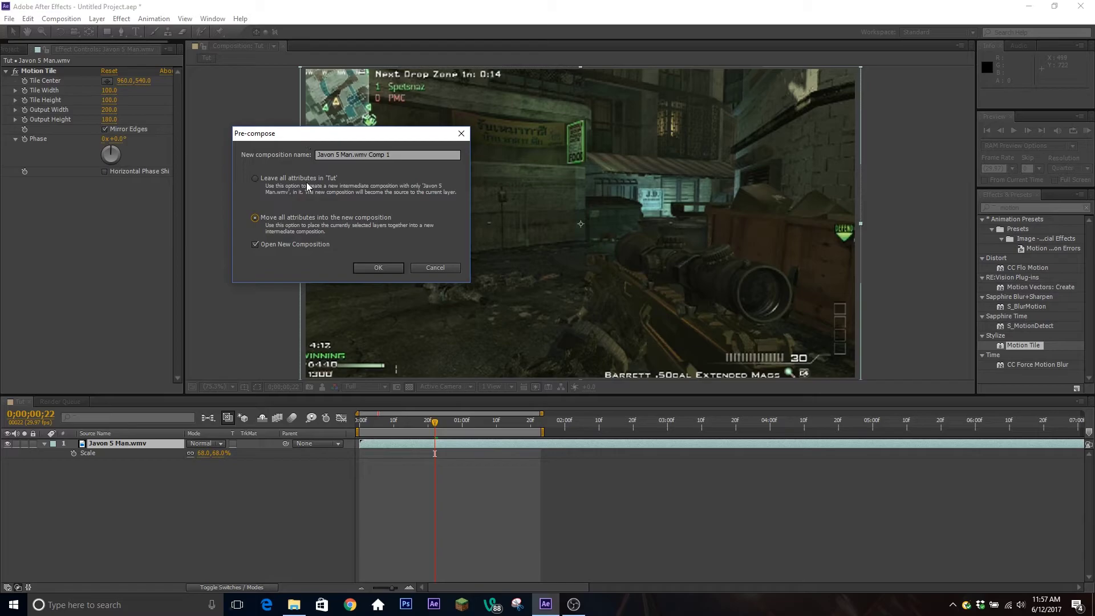
click(456, 270)
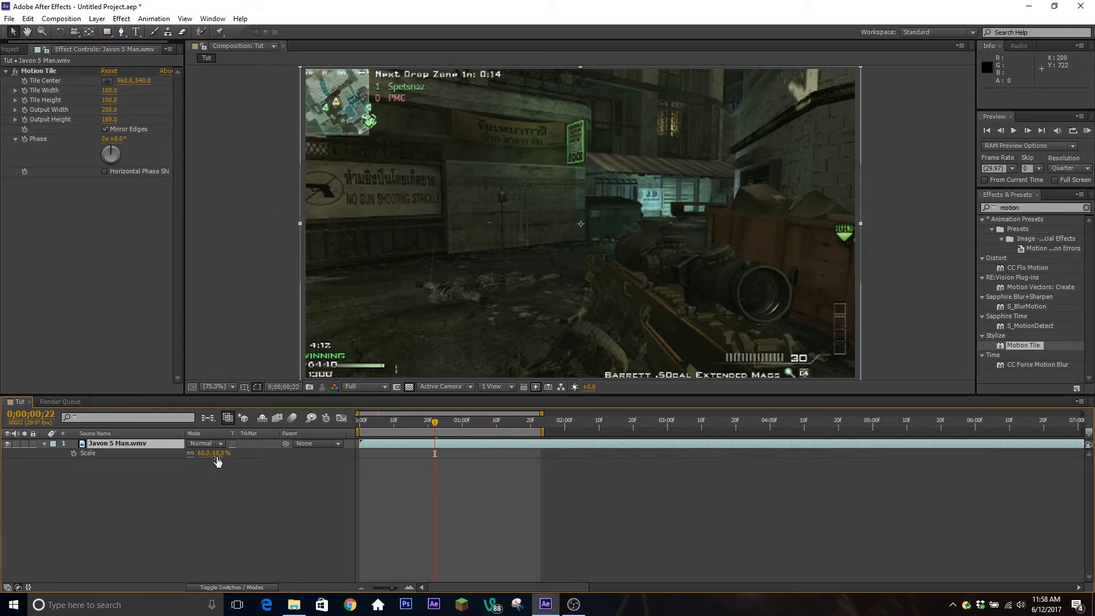
Scale the Javon 5 Man.wmv layer to 59% and pre-compose it, leaving all attributes in 'Tut'.
drag(206, 461, 203, 456)
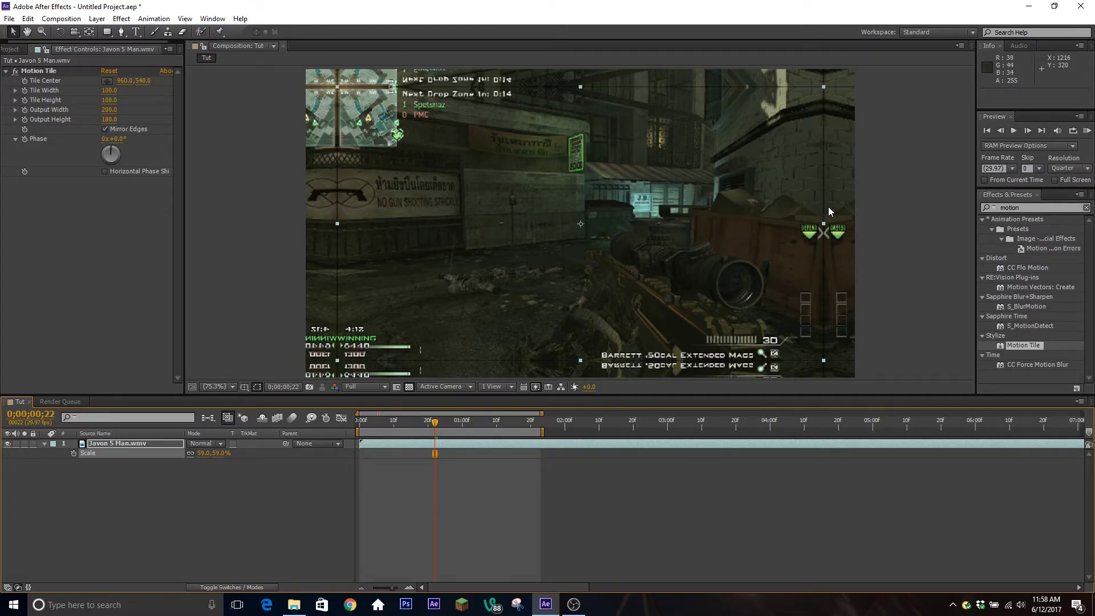
click(474, 477)
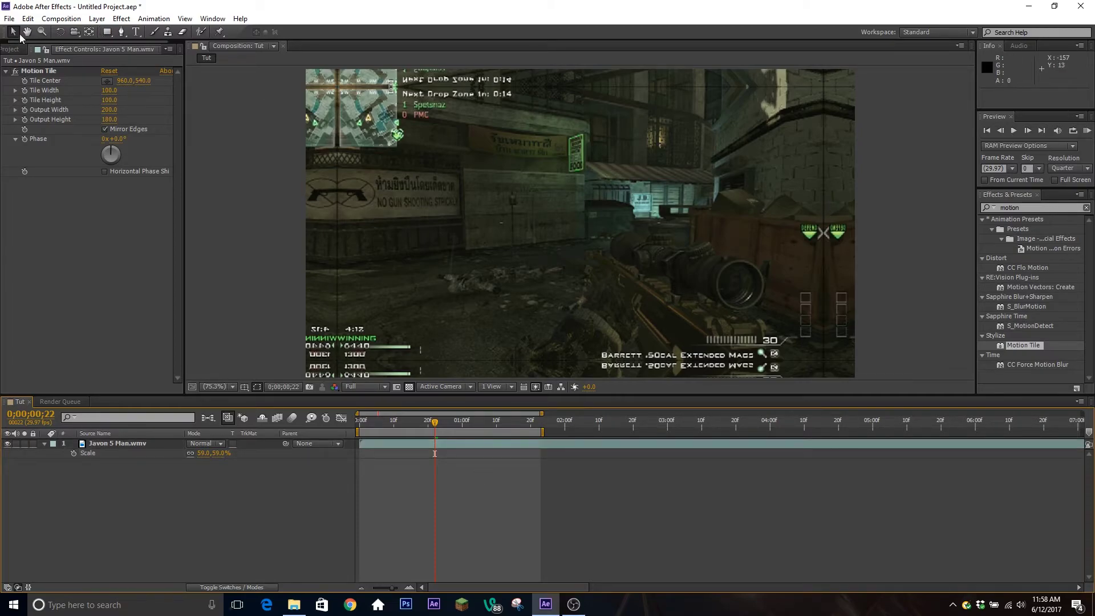
right_click(485, 444)
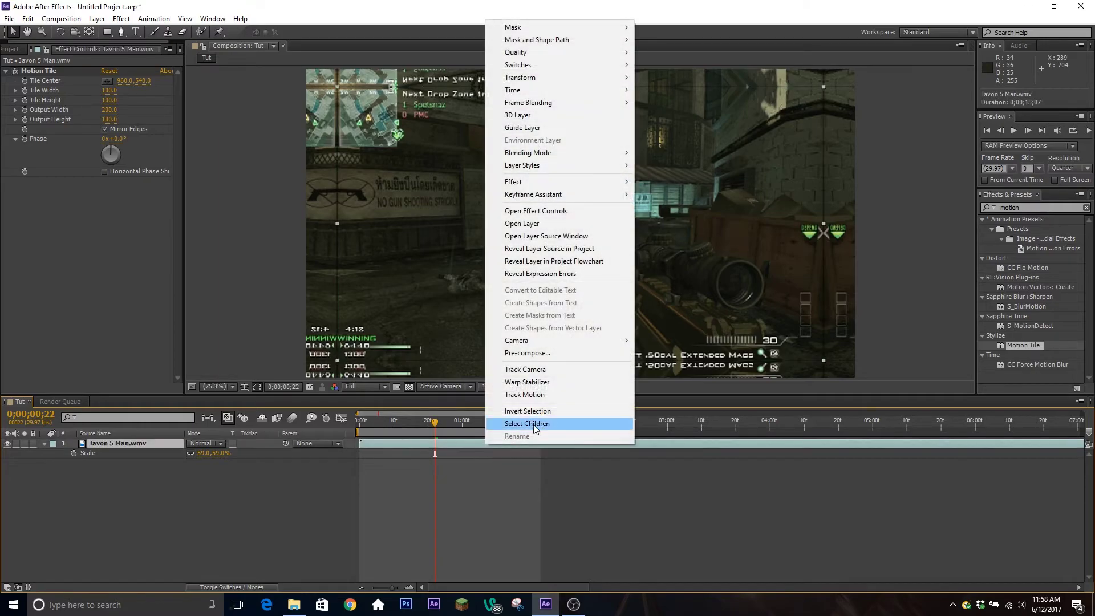
click(546, 359)
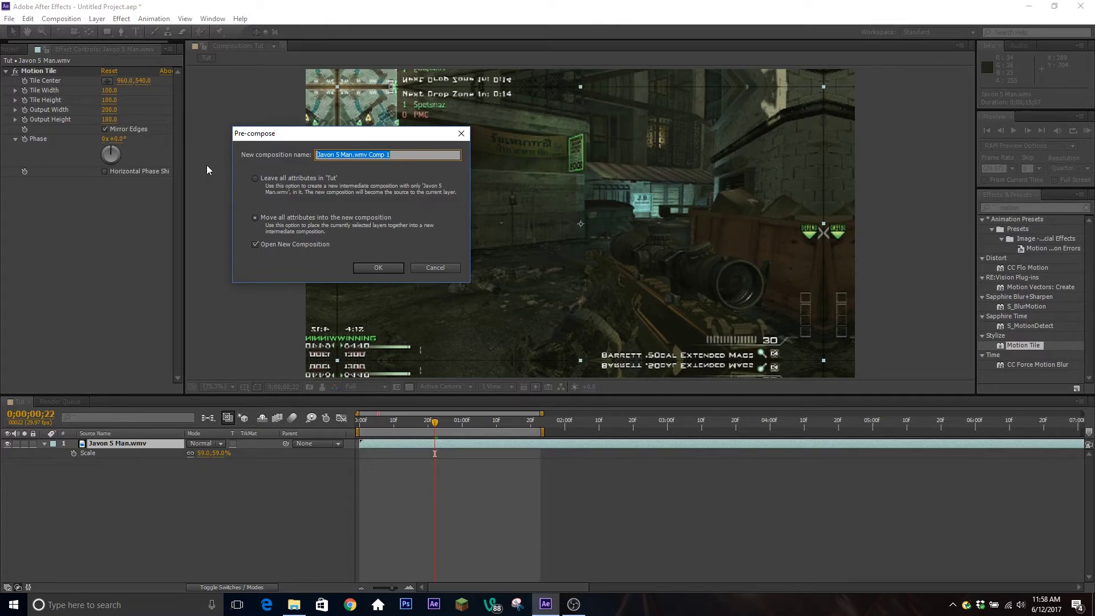
click(283, 179)
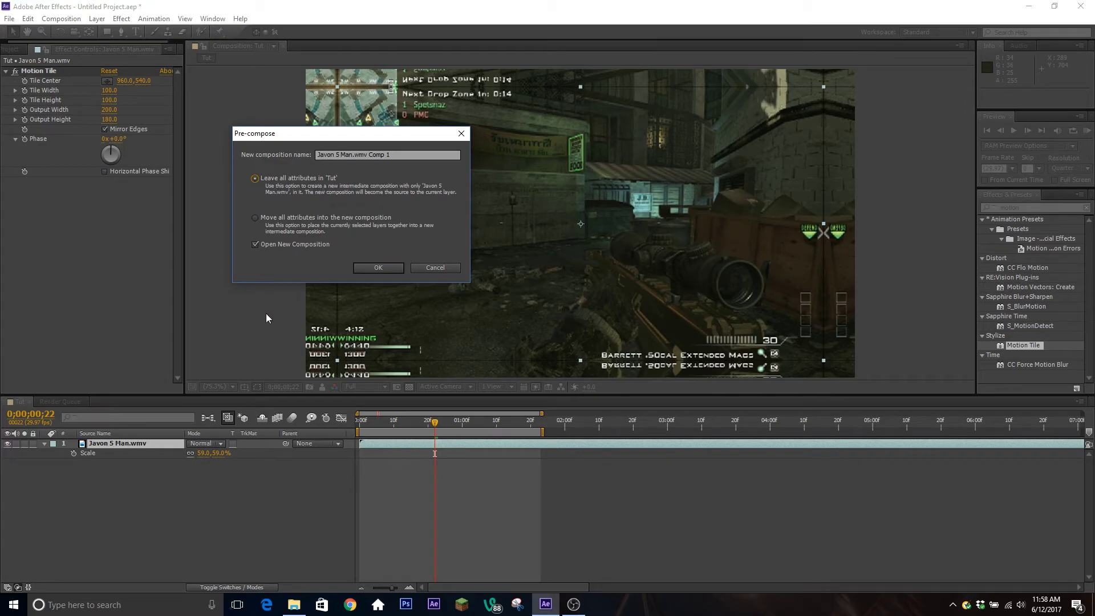
Confirm the pre-compose, then set the clip's Scale to 101% inside Javon 5 Man.wmv Comp 1.
click(369, 268)
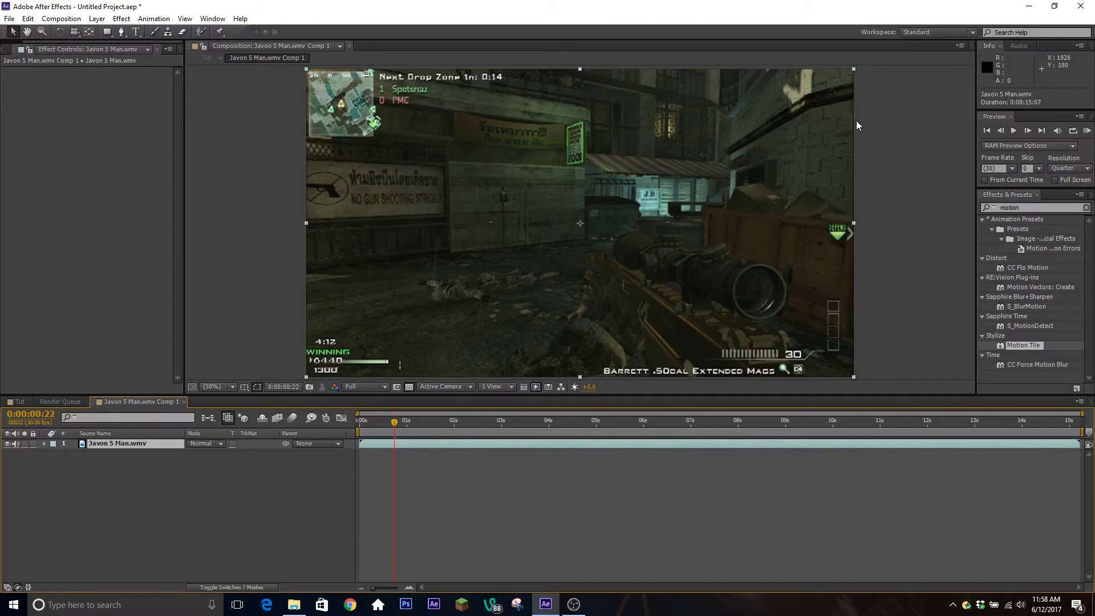
scroll(854, 124, up, 4)
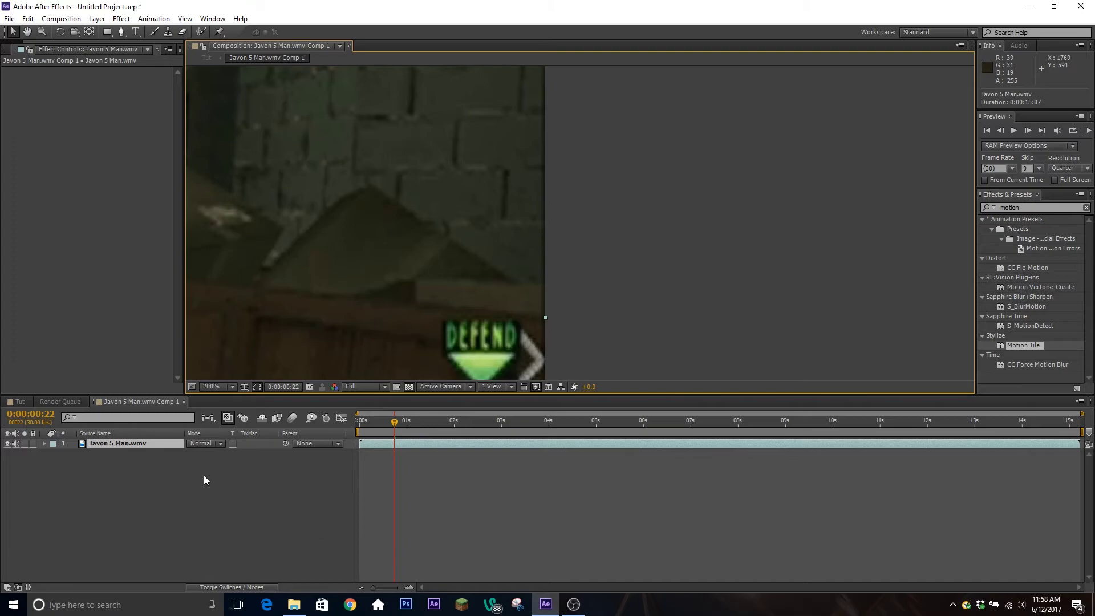
key(s)
click(203, 454)
text(10)
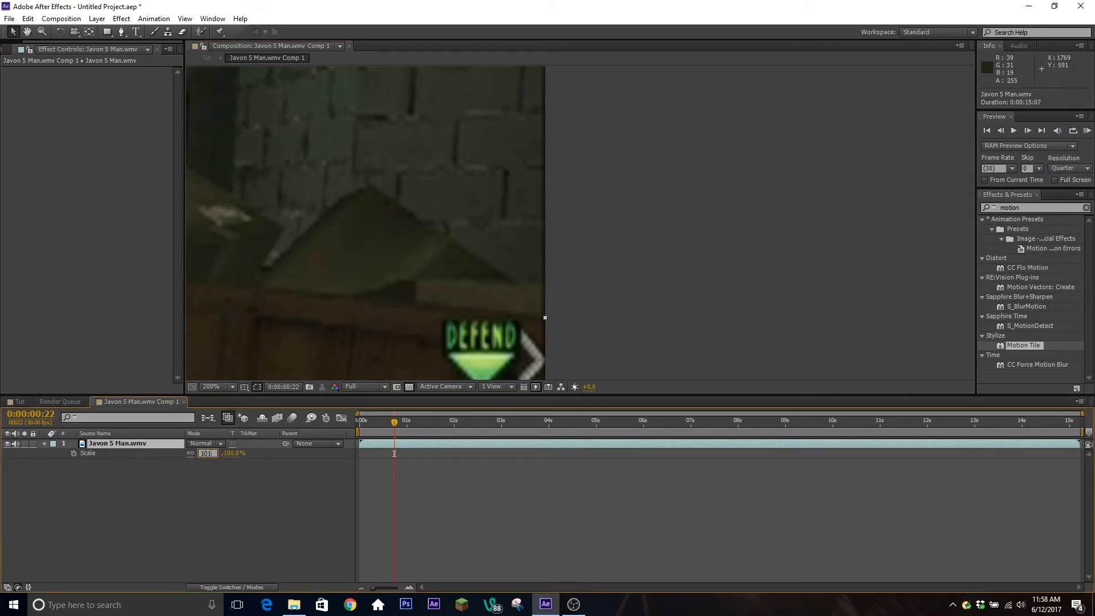
text(1)
key(Return)
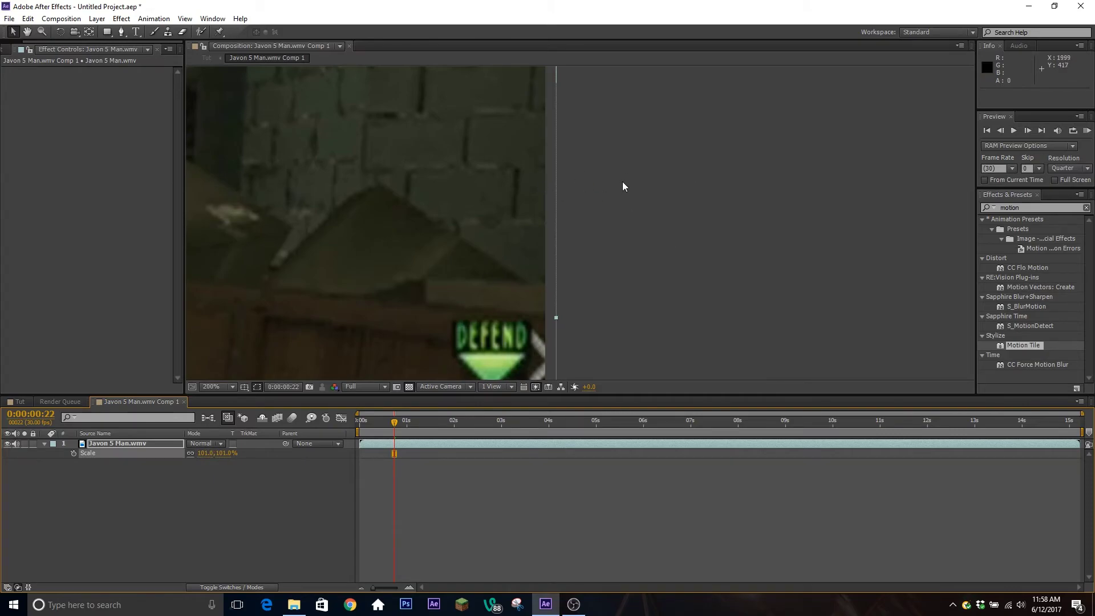
Centre the whole frame in the viewer and return to the Tut composition.
scroll(482, 177, down, 2)
scroll(484, 193, down, 2)
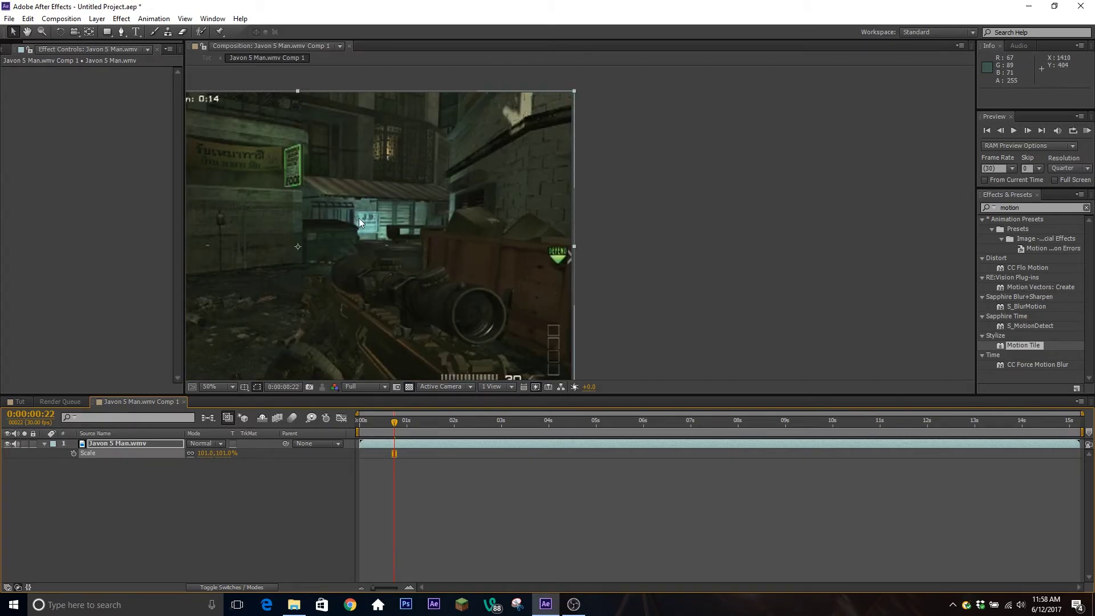
drag(342, 226, 576, 204)
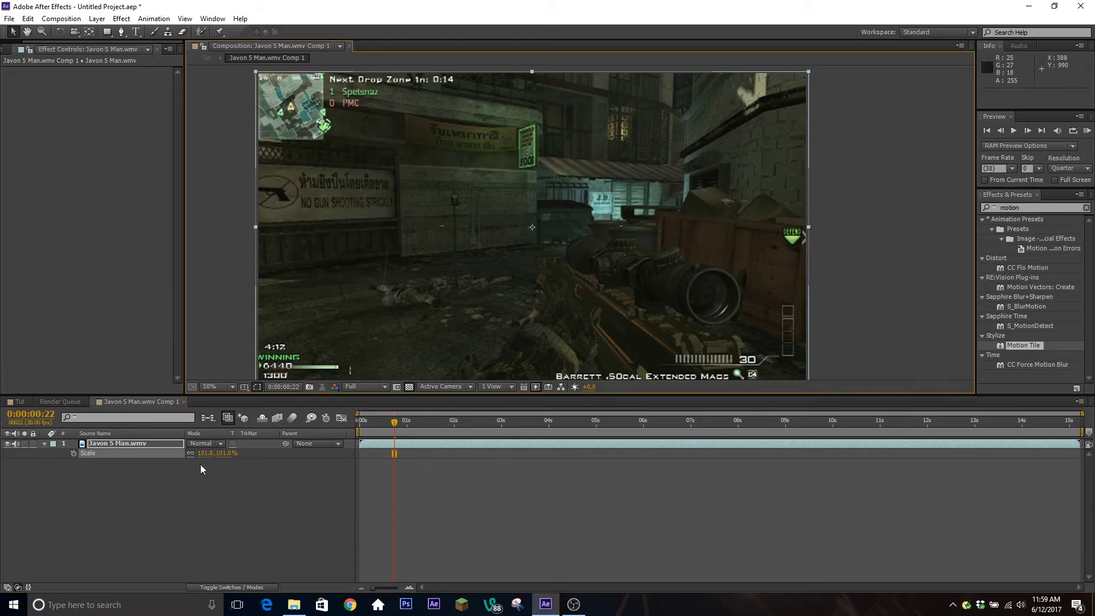
click(20, 402)
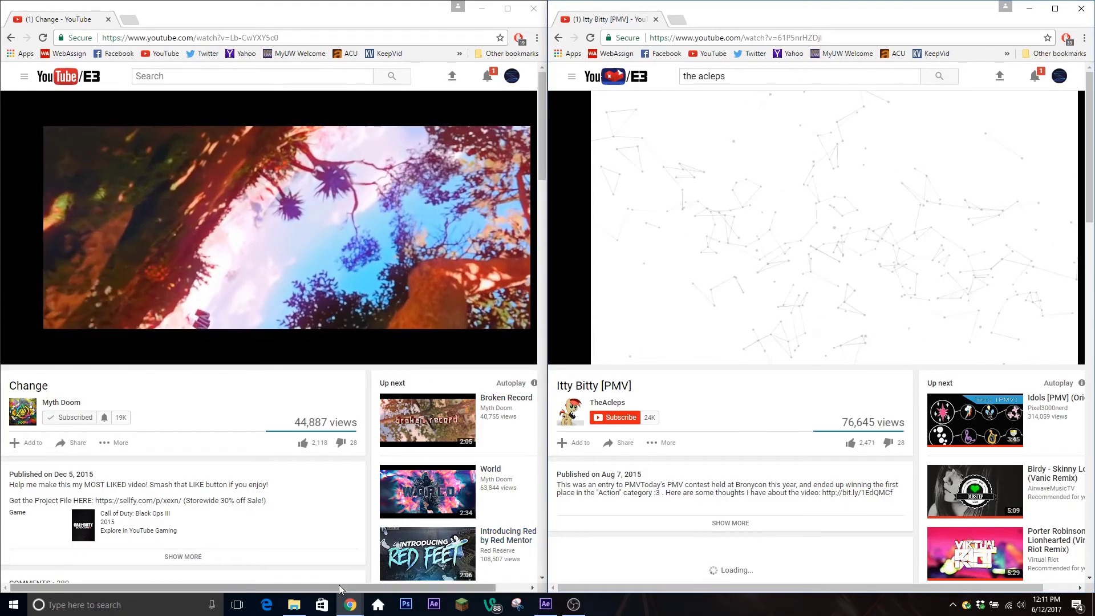
Arrange the Chrome windows playing 'Change' and 'Itty Bitty [PMV]' side by side.
drag(341, 592, 362, 593)
drag(776, 585, 787, 584)
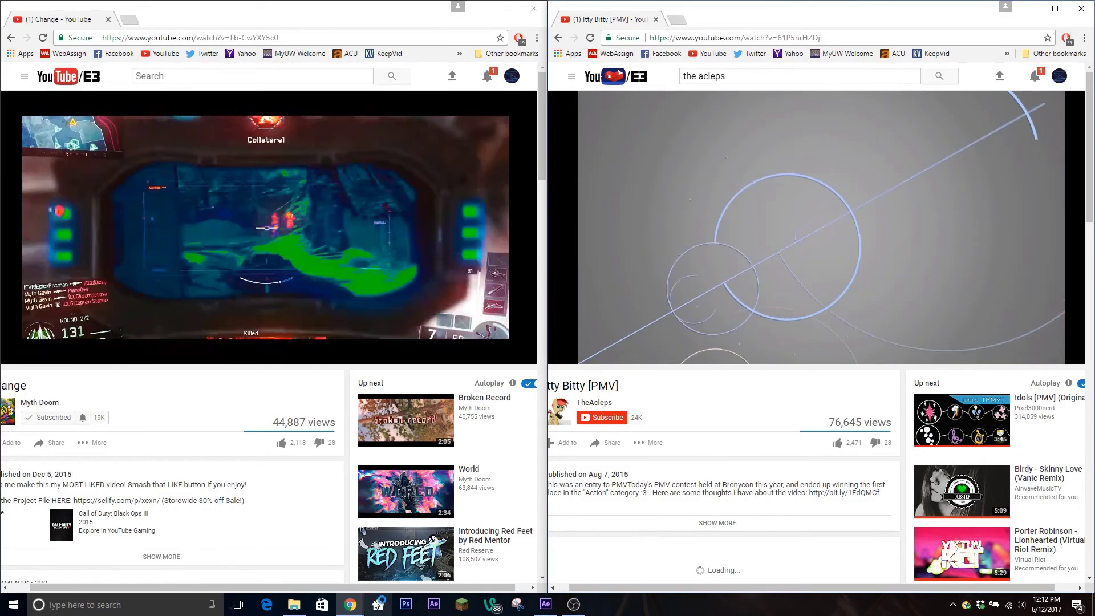
Bring the Chrome window with the Instagram feed to the front.
mouse_move(356, 607)
click(416, 555)
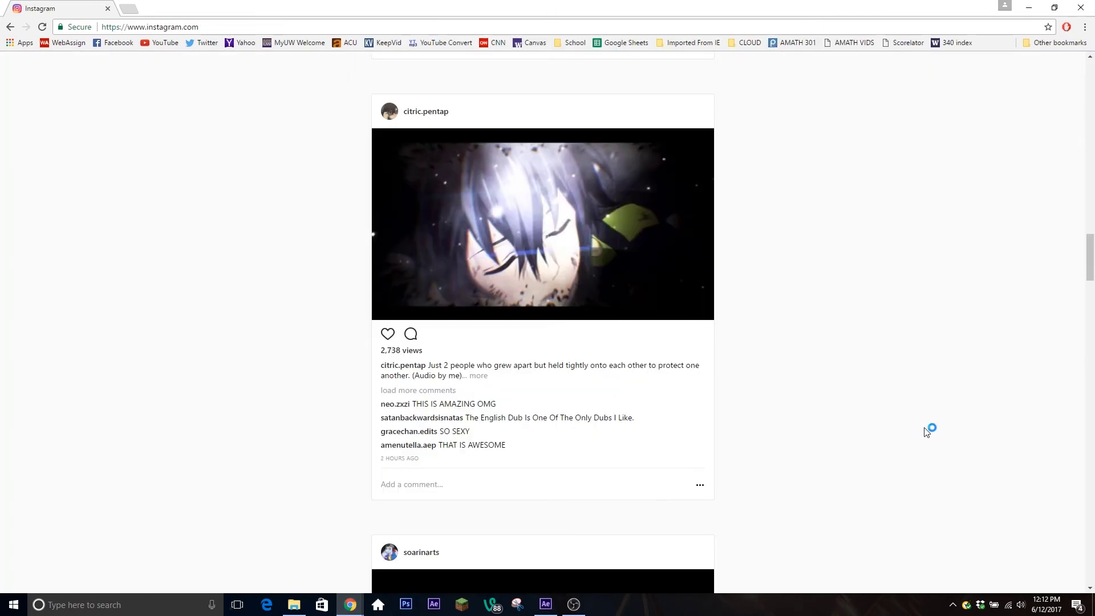